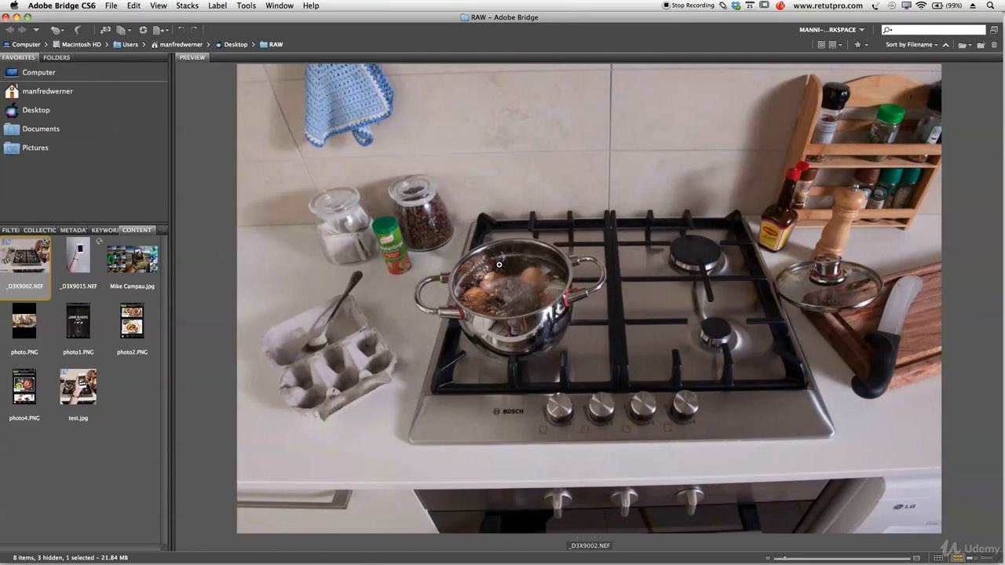
Step: Preview the source images _D3X9015.NEF, photo1.PNG, photo2.PNG and photo4.PNG, plus the finished composite test.jpg
key("Right")
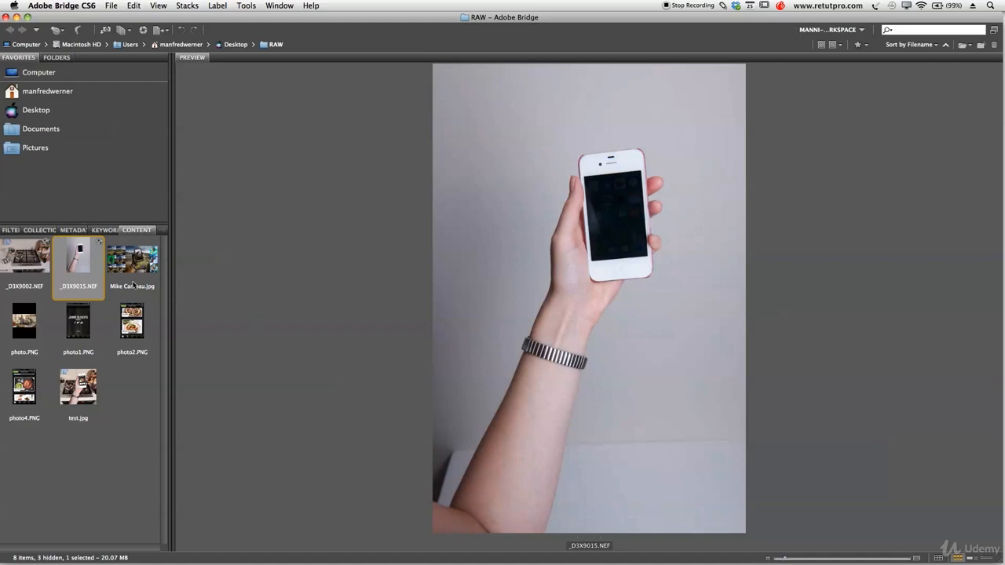
left_click(85, 323)
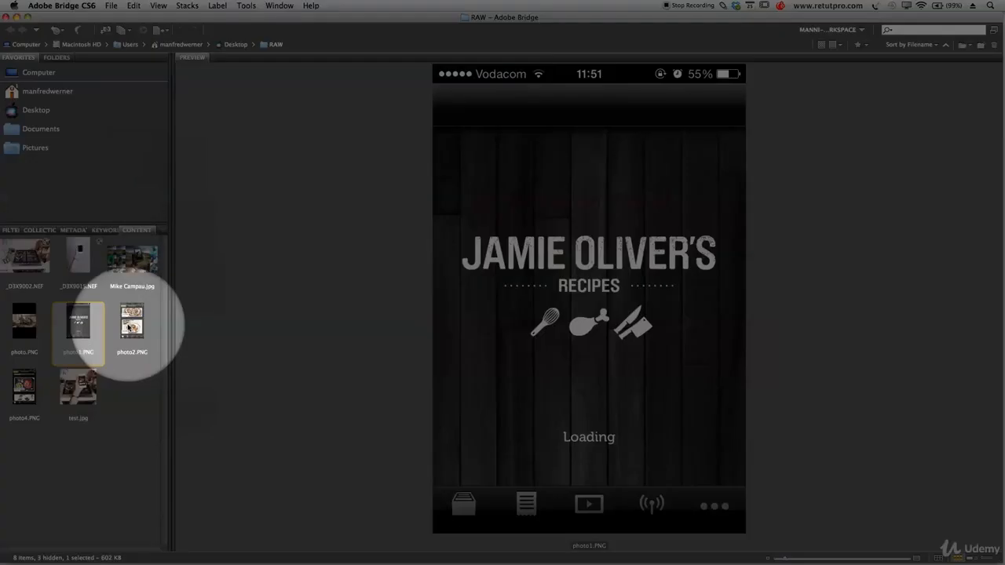
left_click(132, 320)
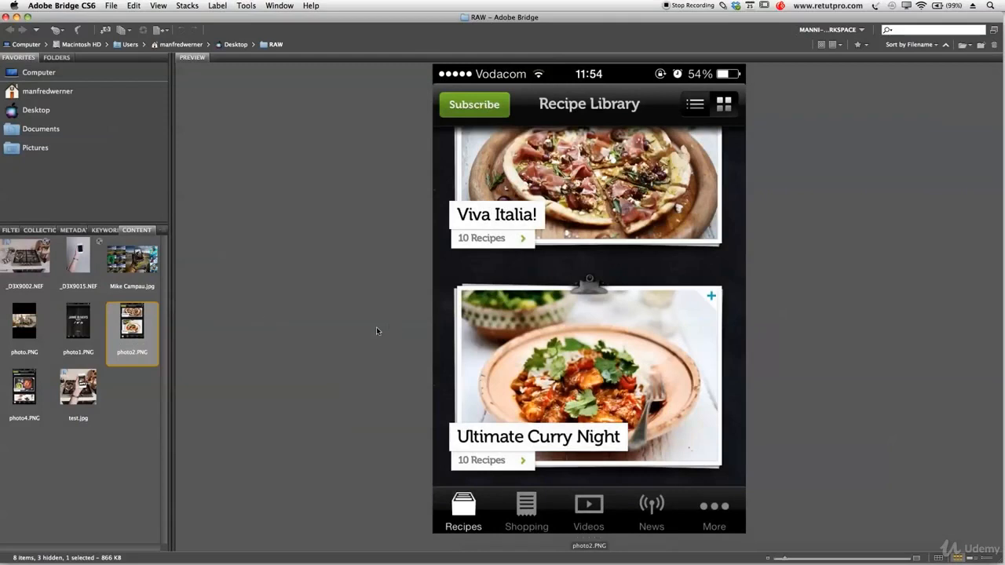
left_click(47, 381)
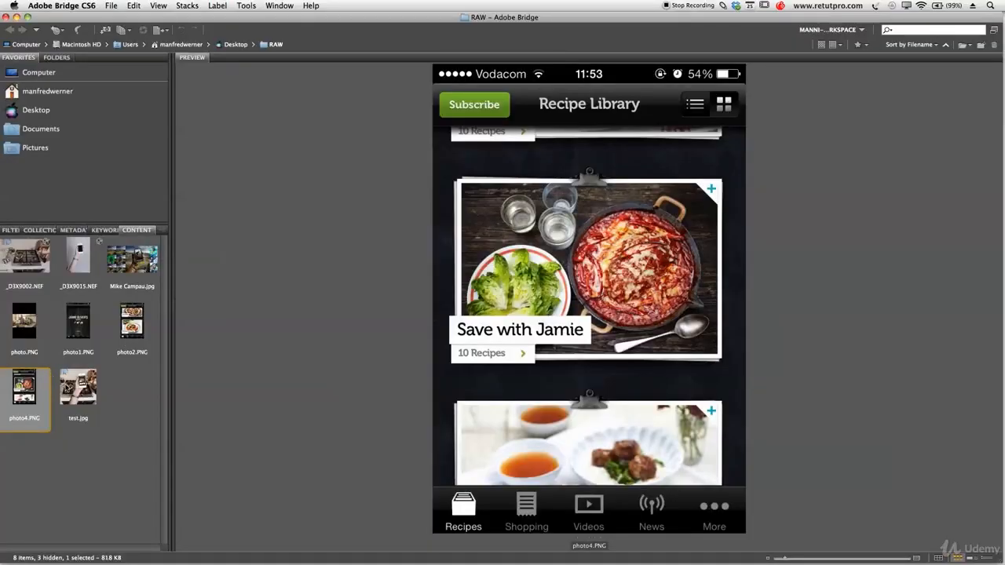
left_click(67, 389)
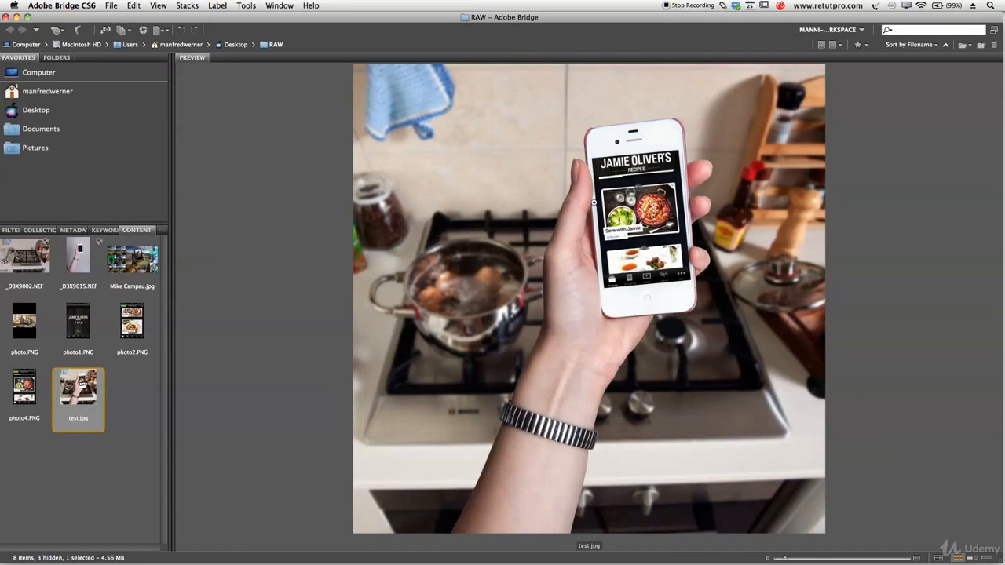
Step: Examine the reference collage of phone-in-hand composites, from the green-screen hand and screen placement to the finished variations
left_click(143, 267)
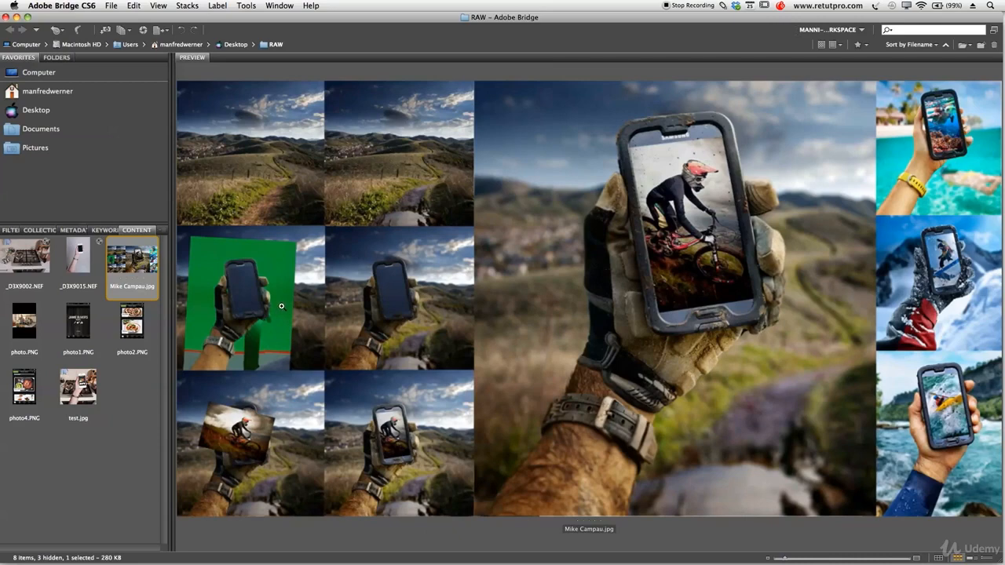
left_click(252, 314)
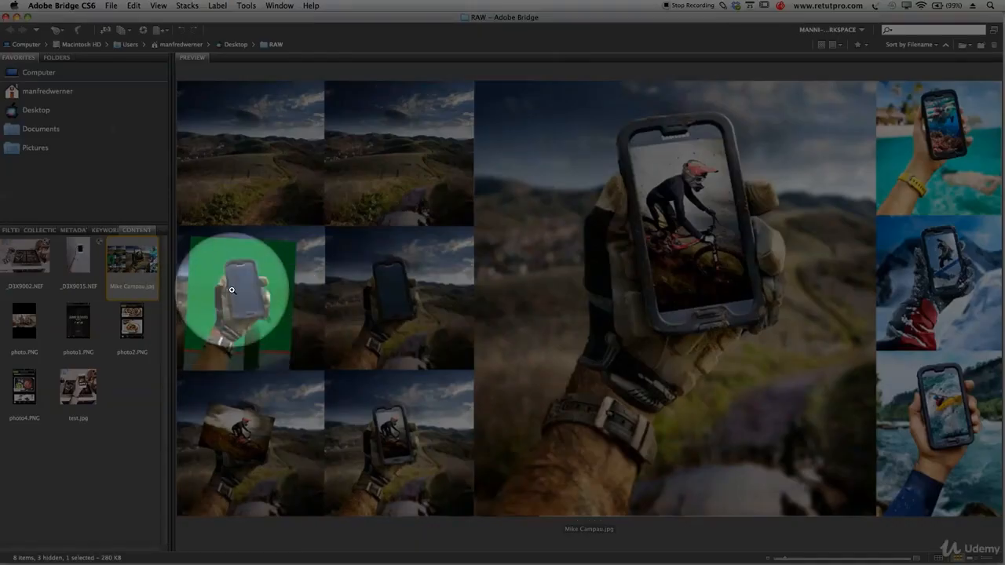
left_click(425, 307)
left_click(424, 307)
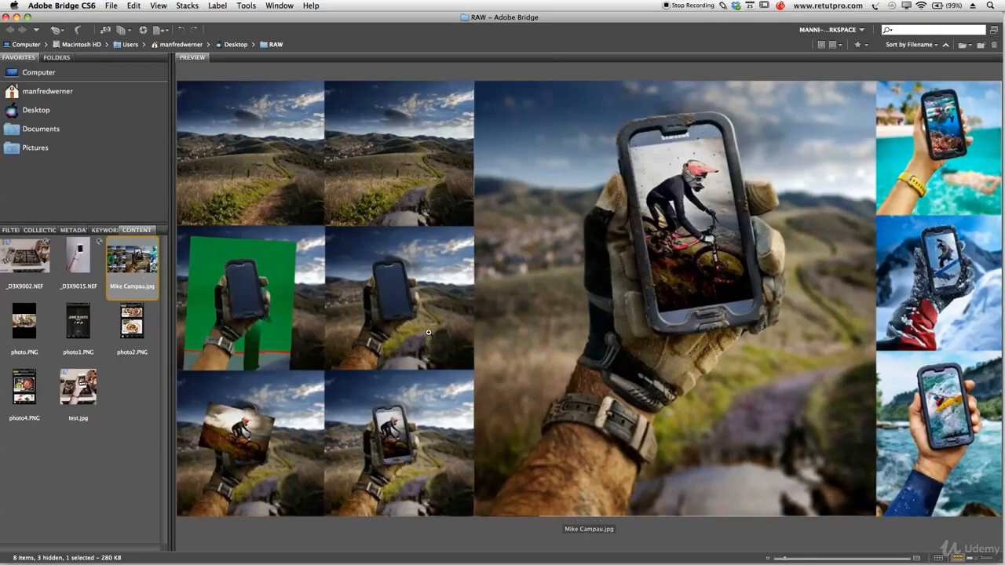
left_click(254, 426)
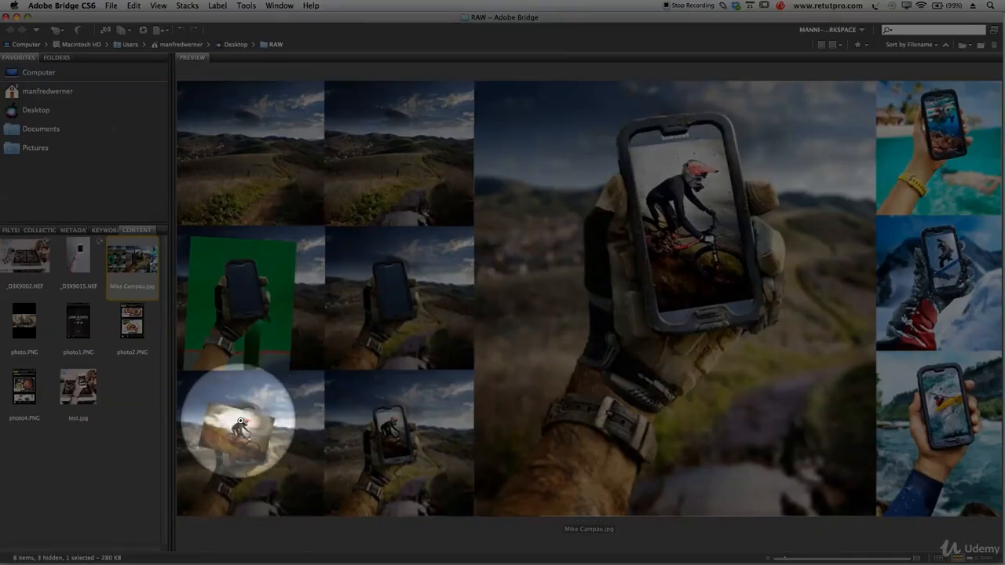
left_click(408, 442)
left_click(408, 442)
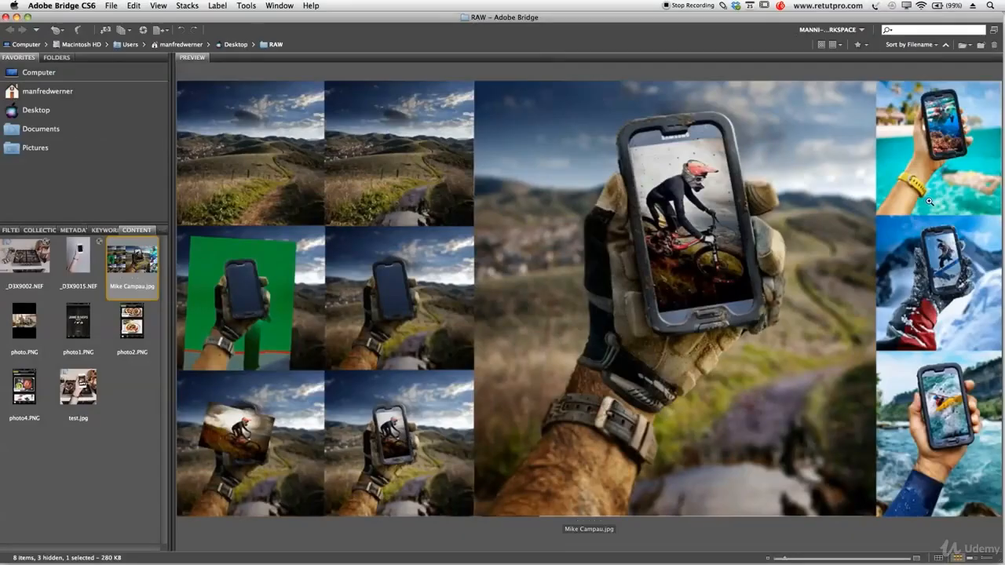
left_click(954, 177)
left_click_drag(954, 177, 942, 375)
left_click(933, 404)
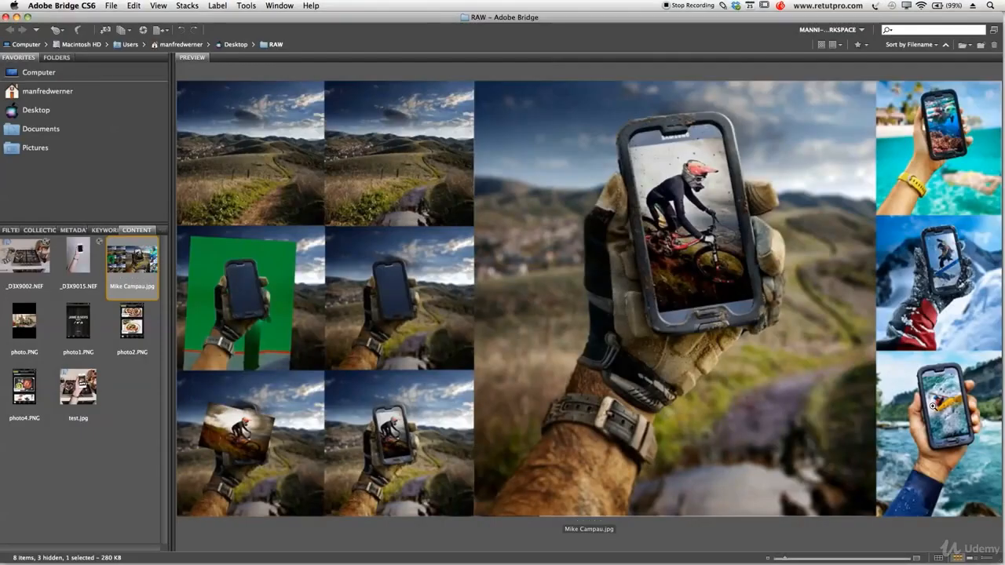
Step: Open the stove photo _D3X9002.NEF in Camera Raw
left_click(47, 273)
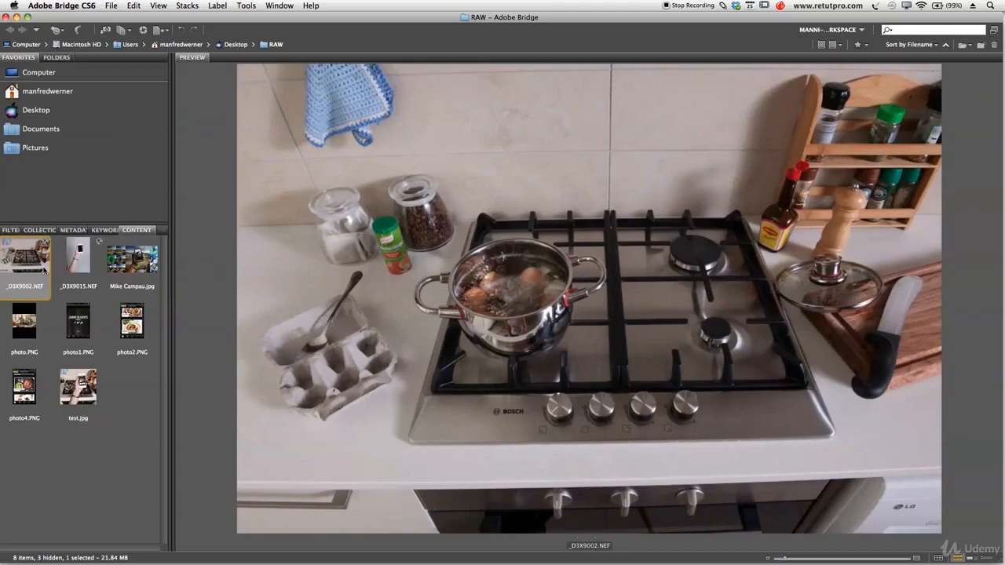
double_click(33, 259)
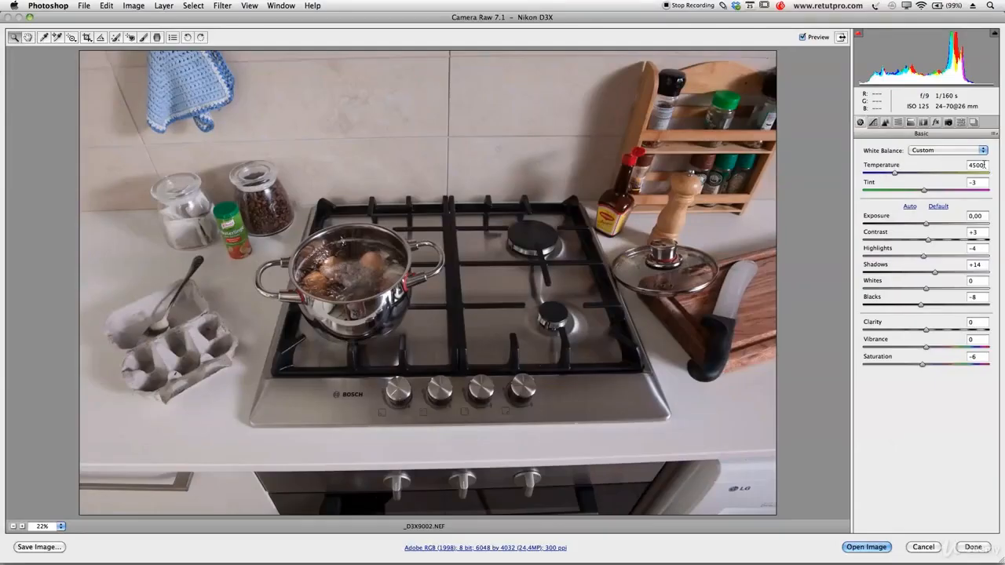
Step: Try a white balance temperature of 2000 on the stove photo and undo the change
left_click_drag(986, 166, 965, 169)
type("2000")
key("Return")
key("super+z")
Step: Set the stove photo's highlights to -7 and its shadows to +12
left_click_drag(925, 258, 924, 260)
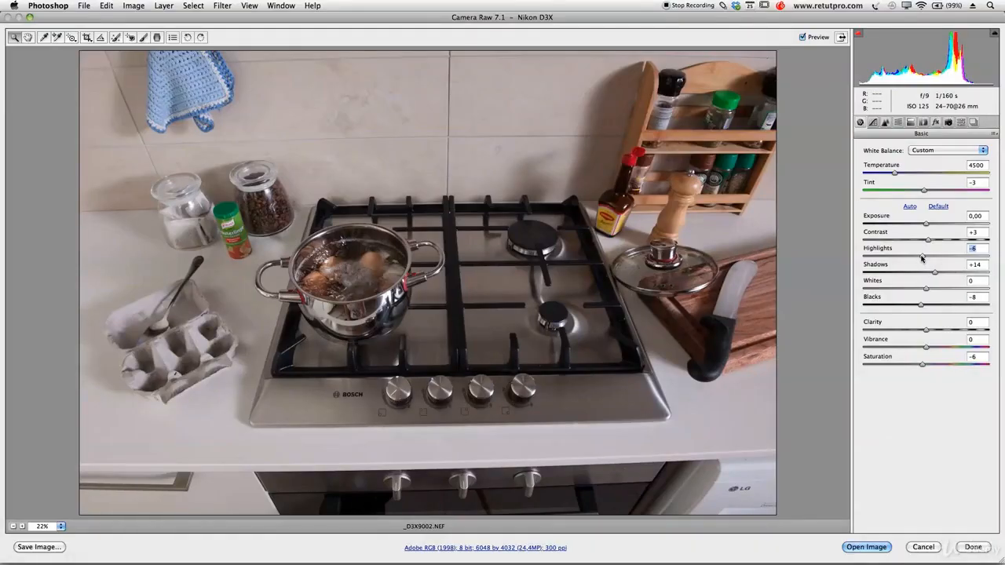
left_click_drag(921, 258, 931, 275)
left_click(933, 272)
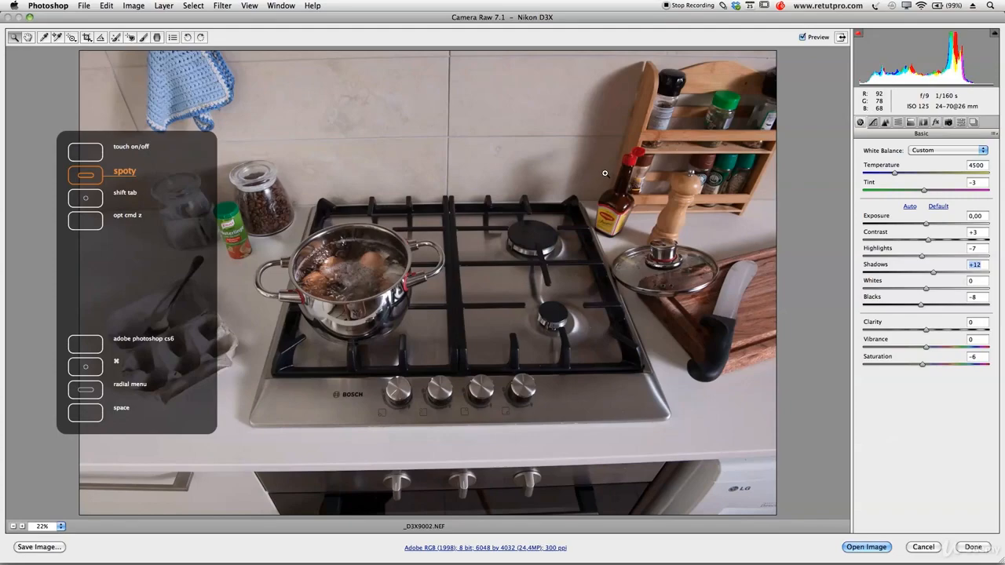
key("F1")
key("F1")
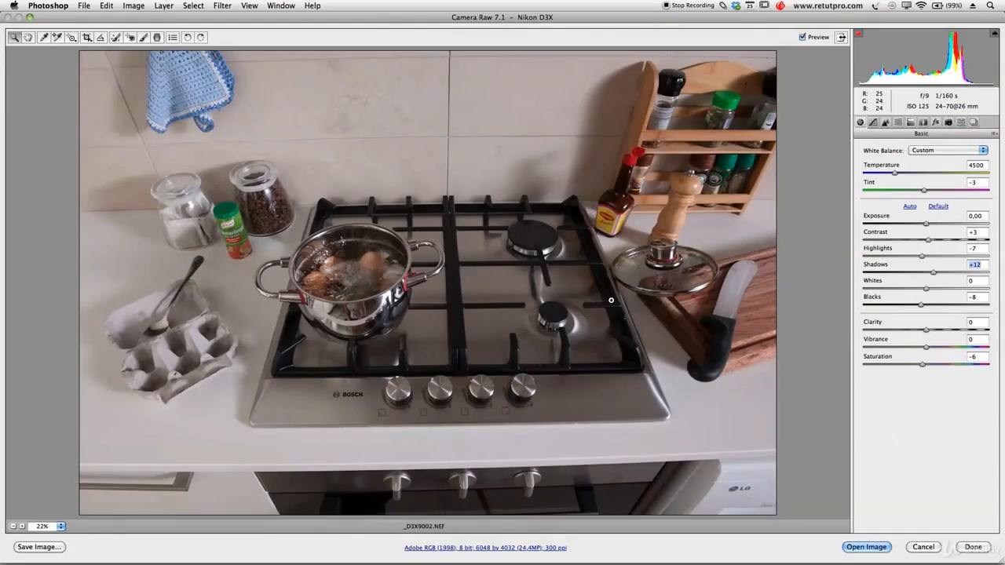
key("F1")
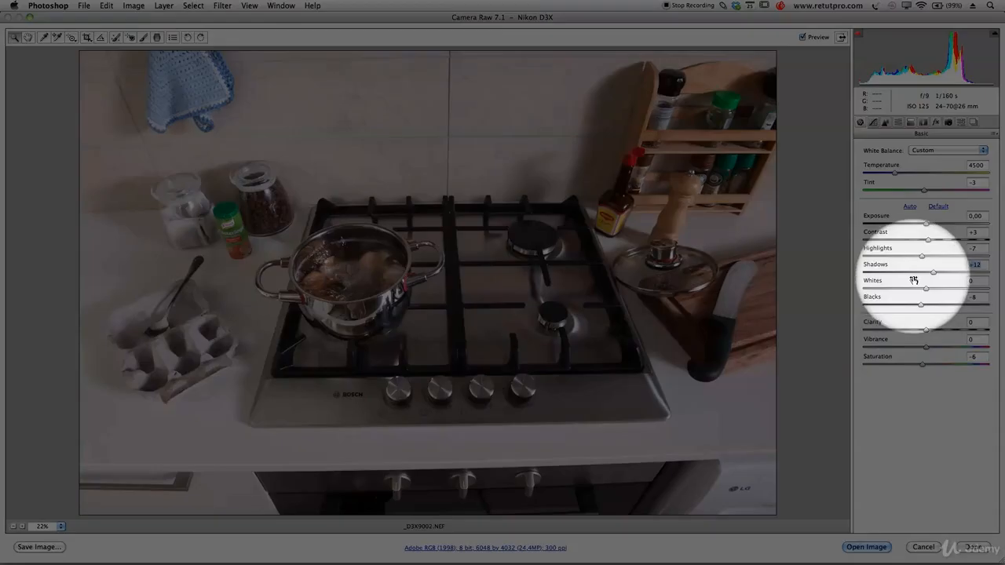
key("F1")
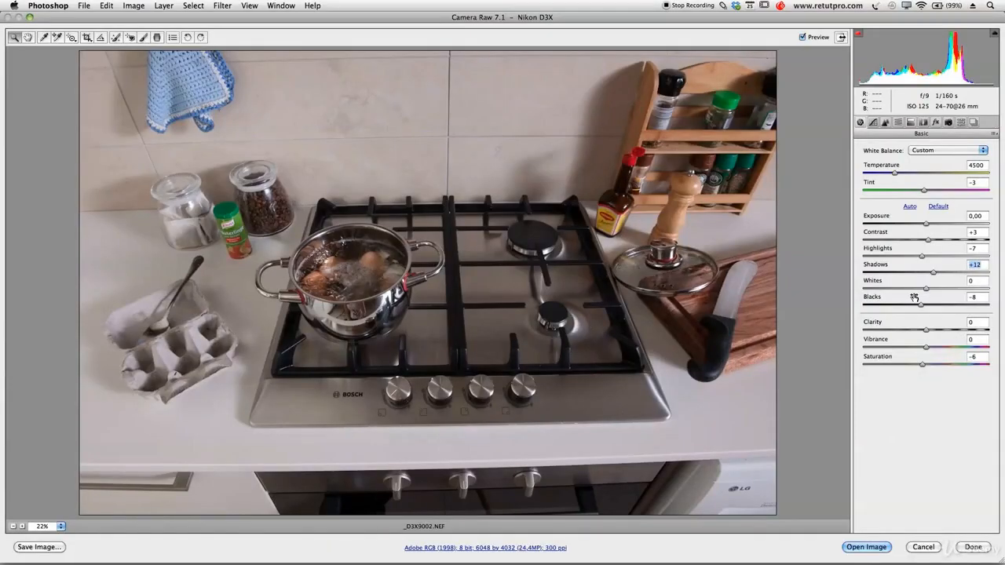
key("F1")
Step: Set the stove photo's saturation to -8 and open it in Photoshop, keeping the current workflow options
left_click_drag(923, 365, 920, 367)
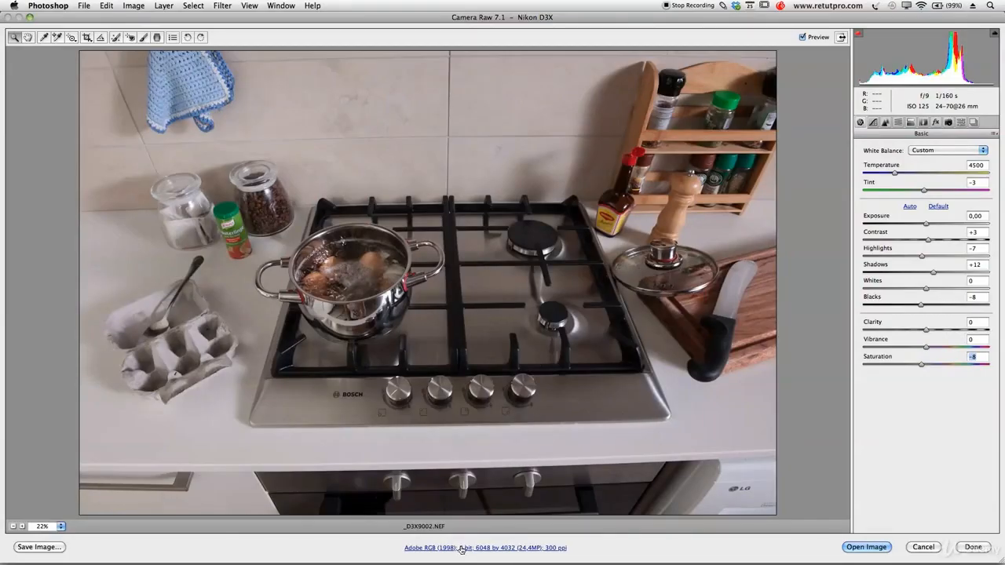
left_click(461, 548)
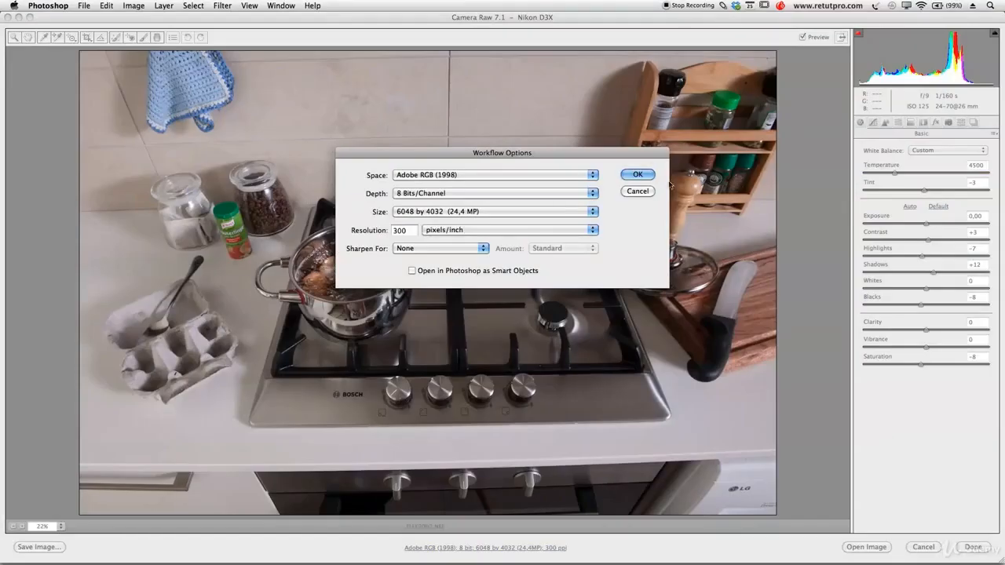
left_click(637, 174)
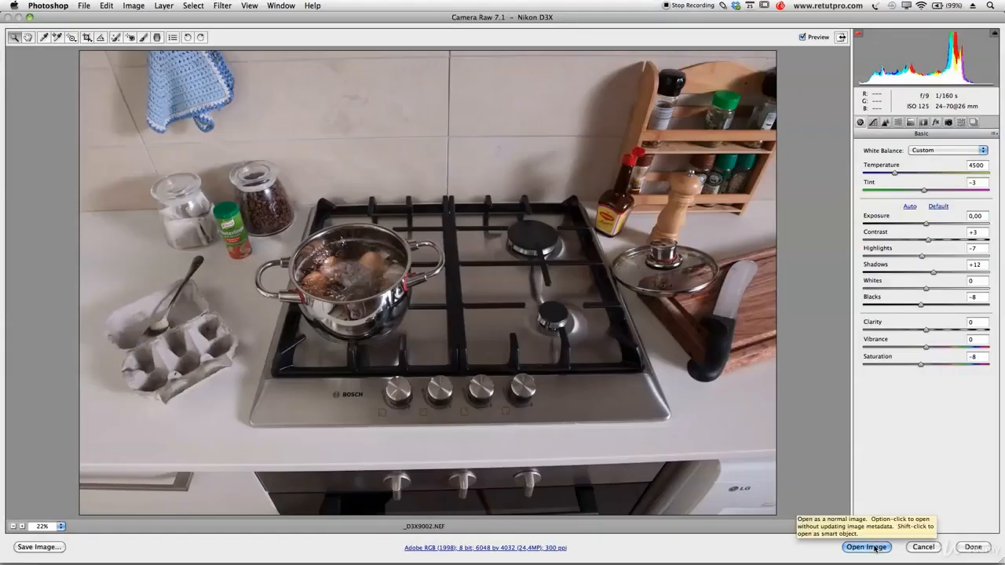
left_click(867, 547)
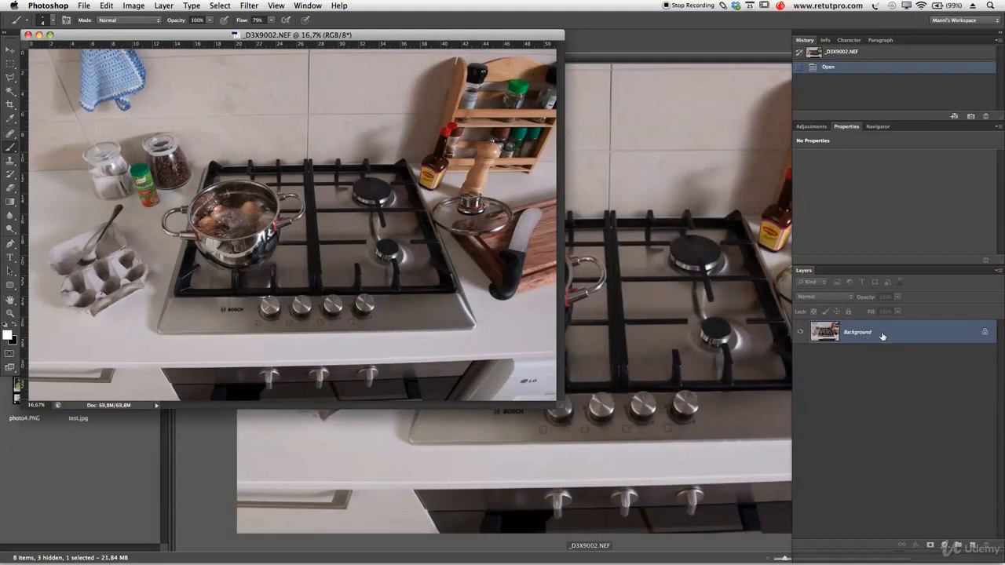
Step: Convert the stove photo's locked Background into a regular layer and rename it Base
double_click(888, 335)
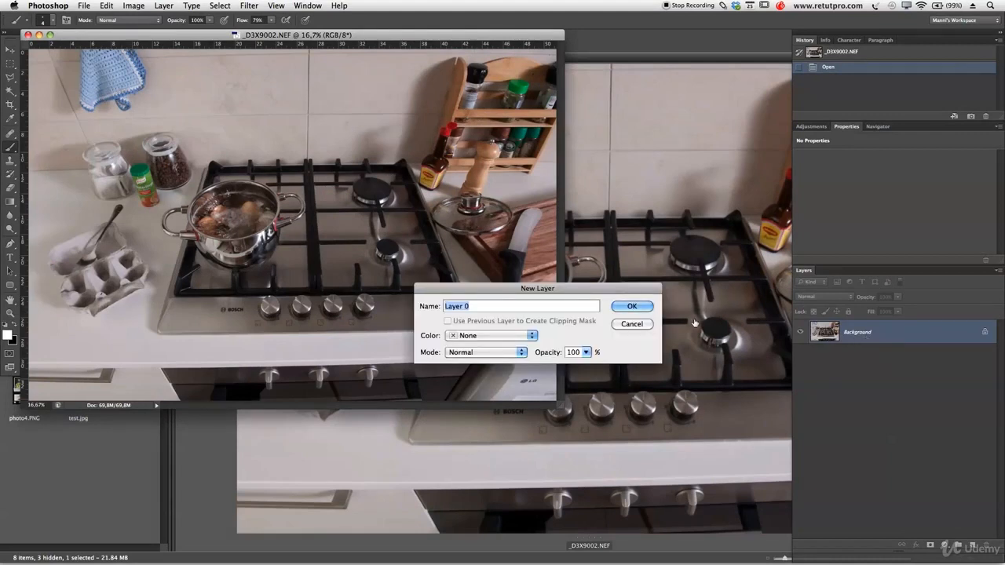
left_click(631, 306)
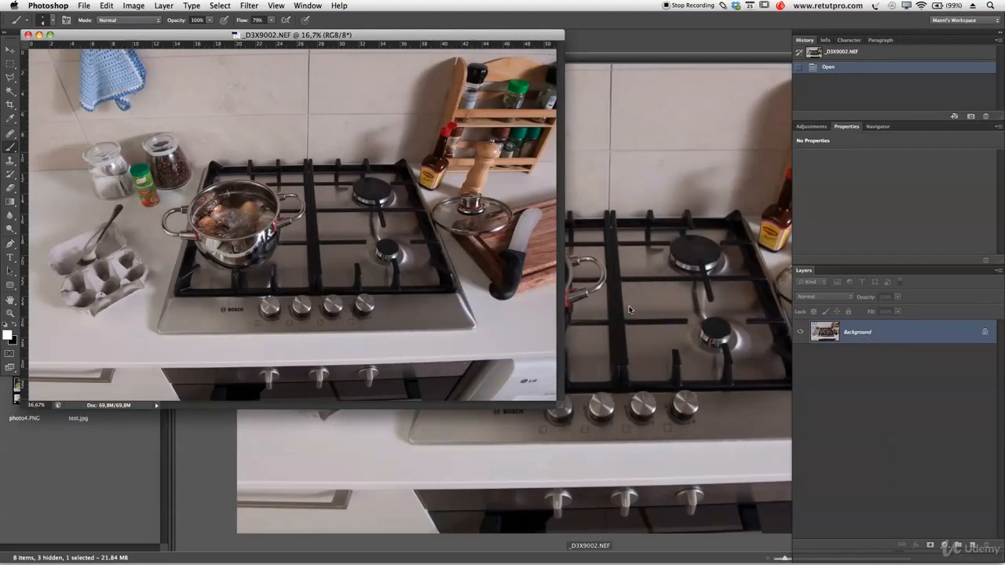
double_click(851, 333)
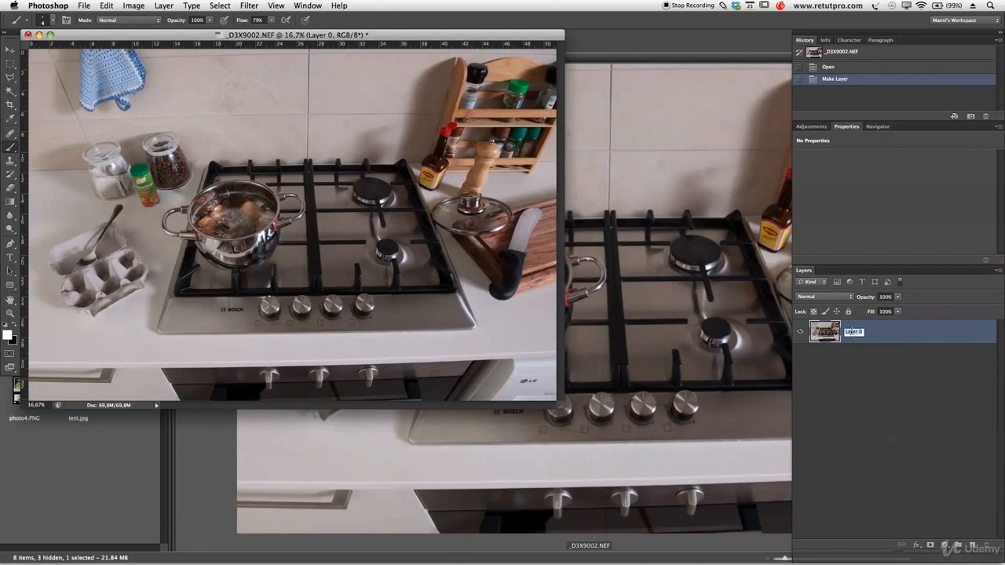
type("Base")
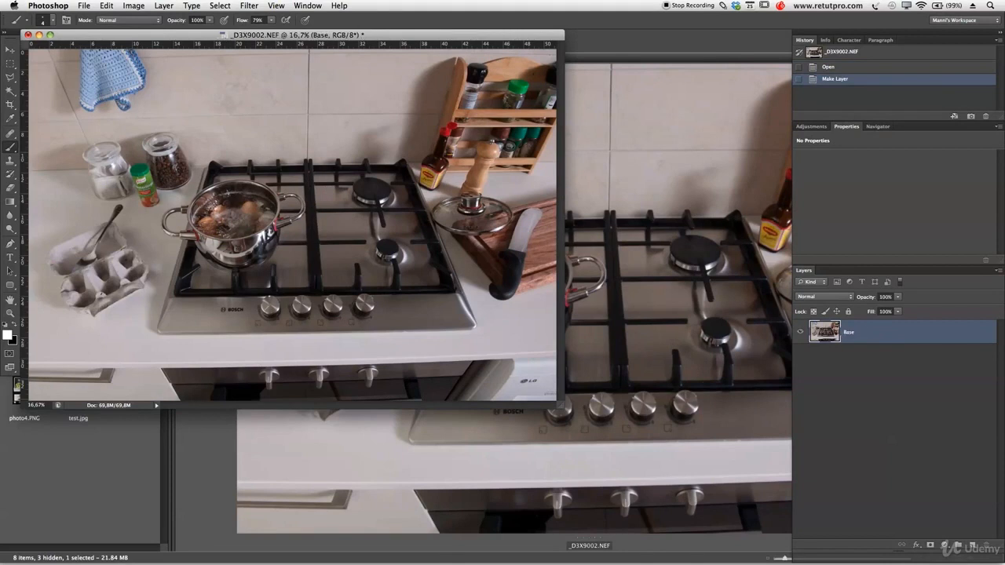
key("Return")
left_click(941, 357)
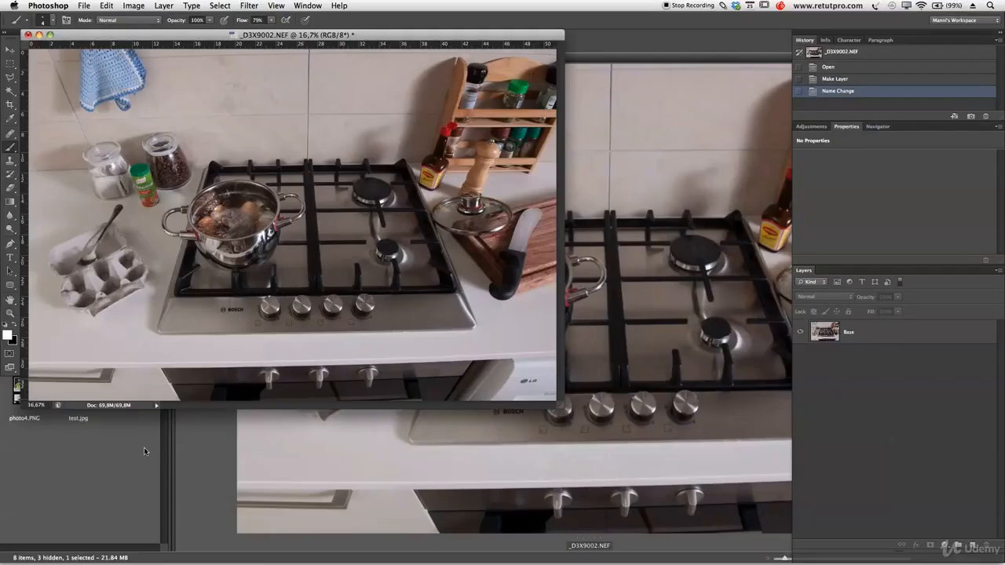
Step: Switch to Bridge, open the hand-with-phone photo _D3X9015.NEF in Camera Raw and fine-tune its saturation
left_click(144, 450)
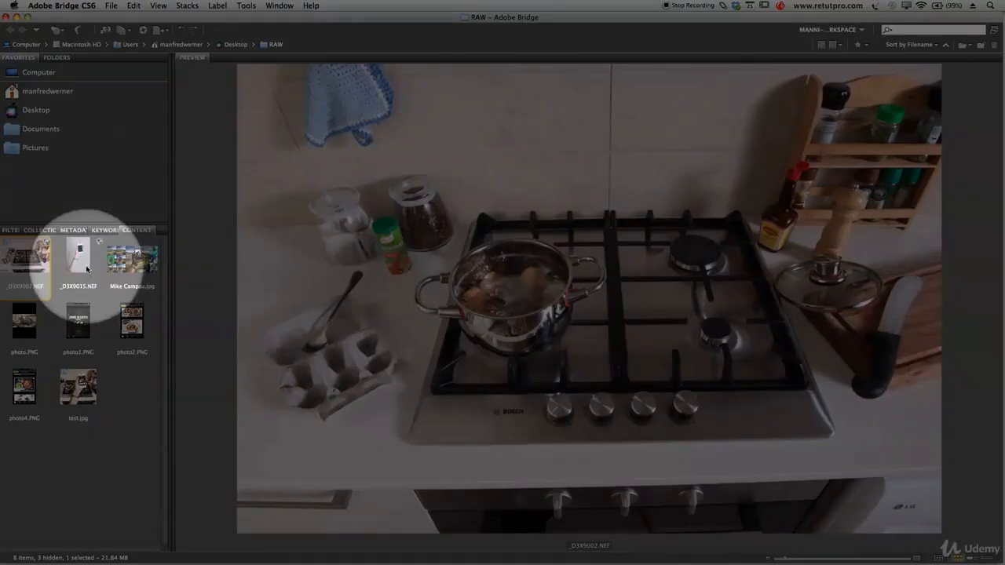
left_click(88, 269)
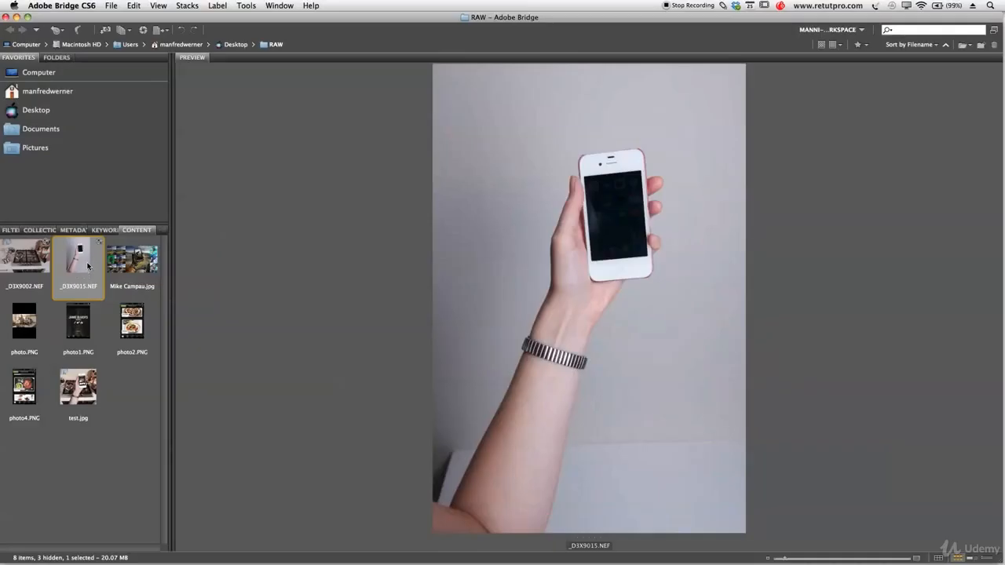
double_click(86, 264)
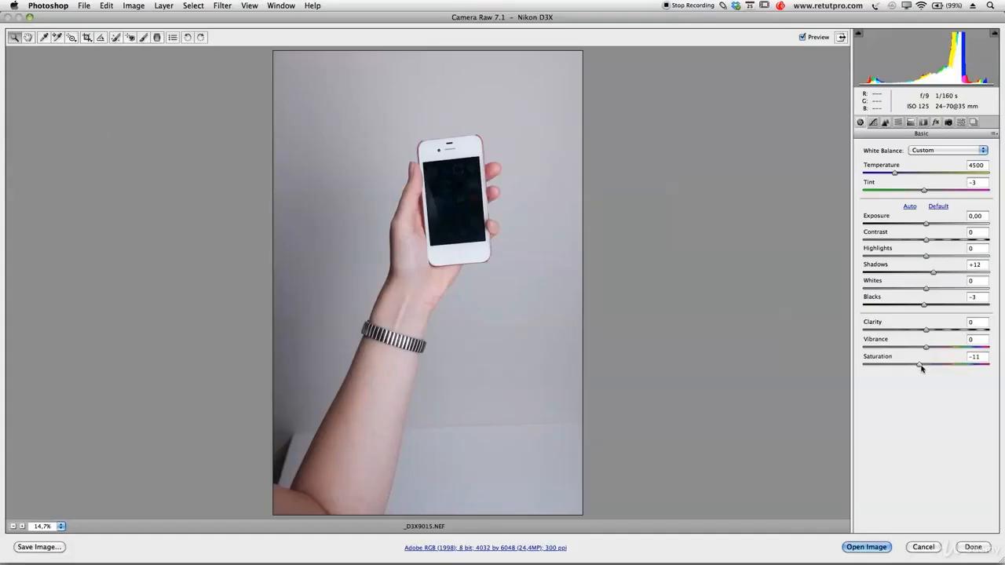
left_click_drag(921, 367, 922, 365)
Step: Open the hand-with-phone photo in Photoshop and convert its Background into a regular layer with the default name
left_click(868, 547)
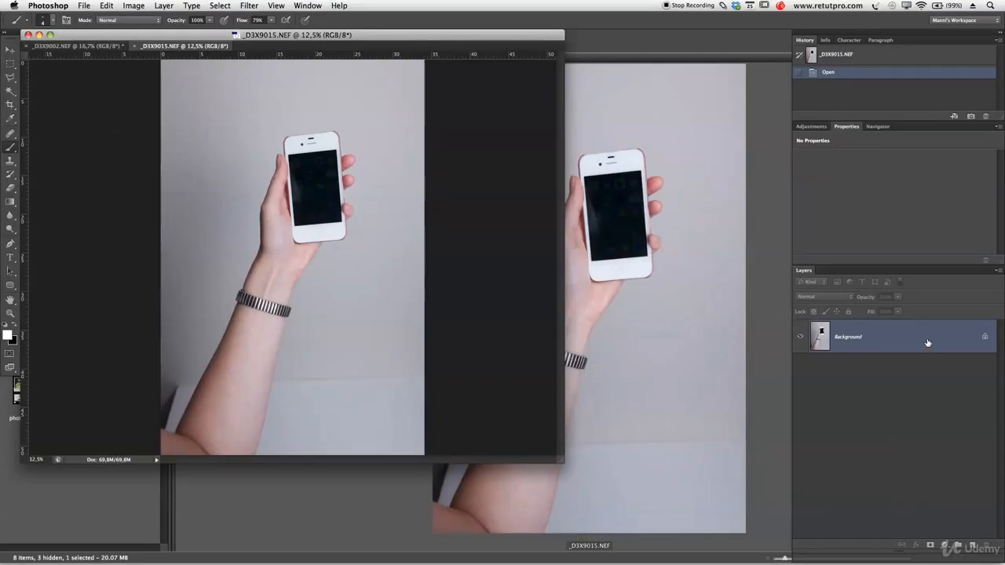
double_click(927, 340)
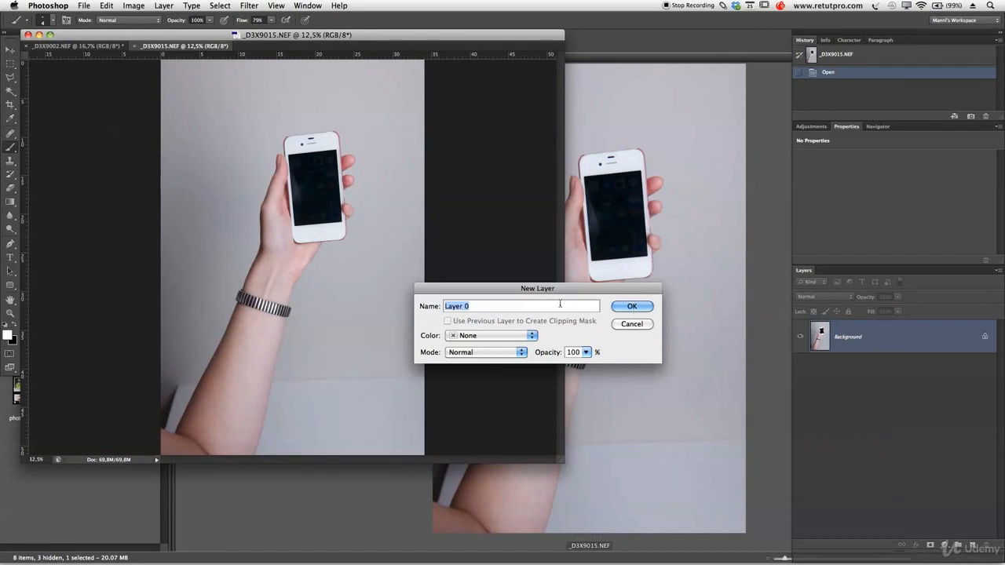
left_click(617, 307)
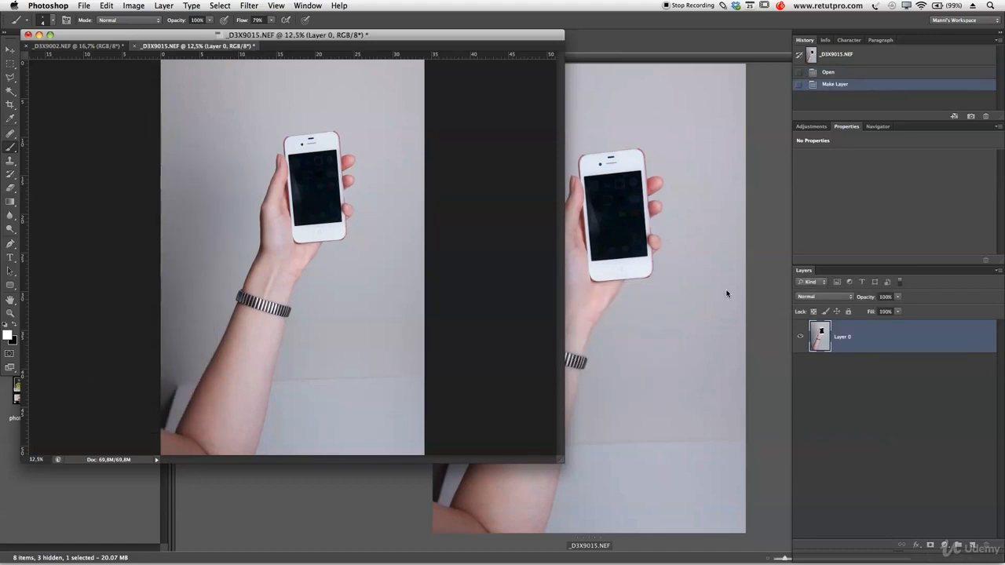
Step: Switch to Bridge and preview the finished composite test.jpg
left_click(122, 501)
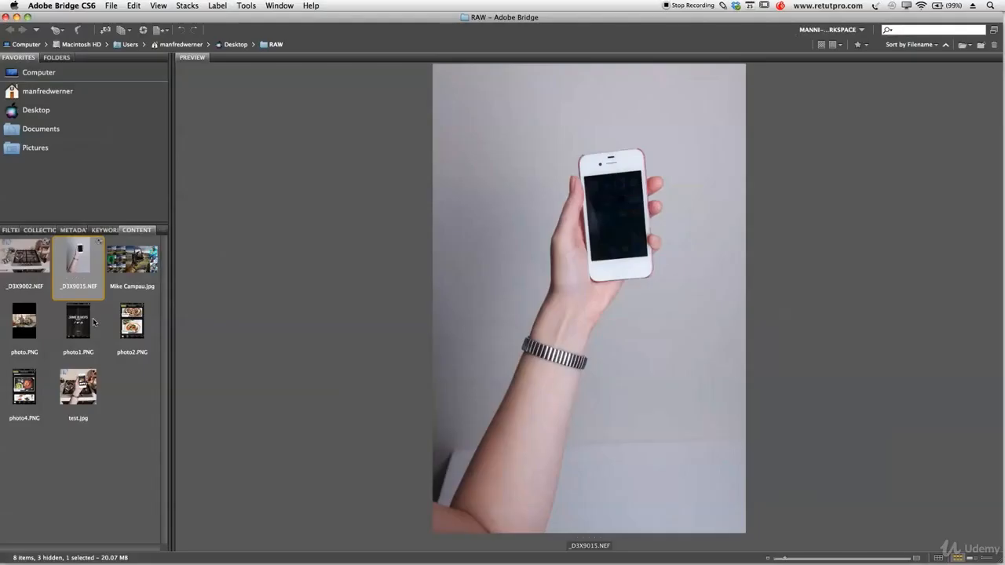
left_click(72, 399)
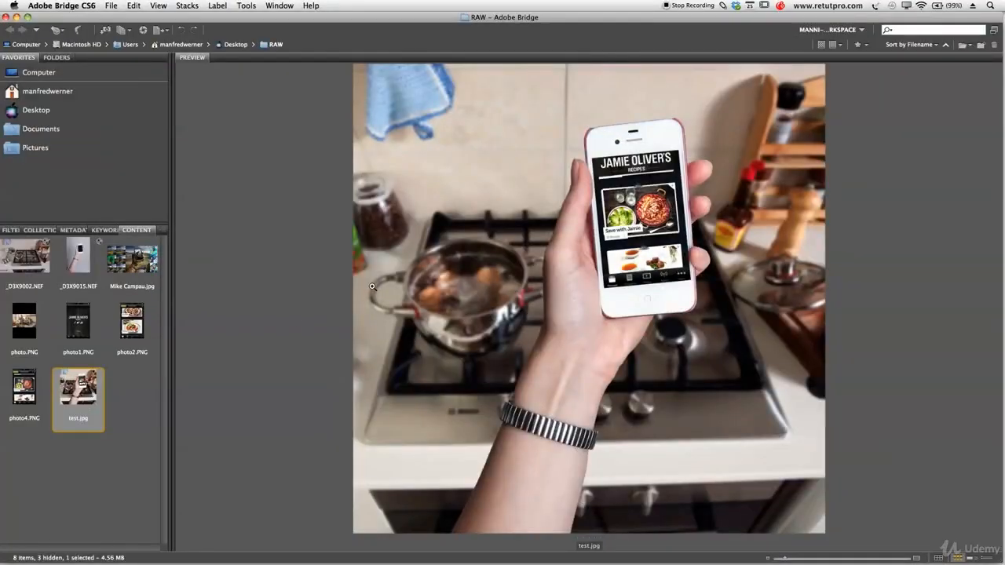
Step: Preview the reference collage of hand-held phones, the finished composite test.jpg and the splash screenshot photo1.PNG
left_click(134, 258)
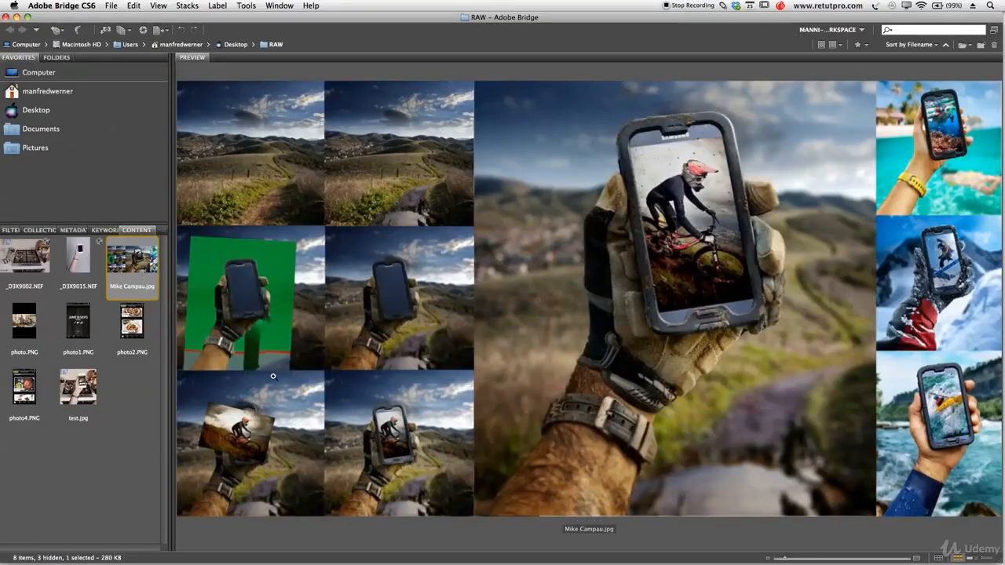
left_click(79, 392)
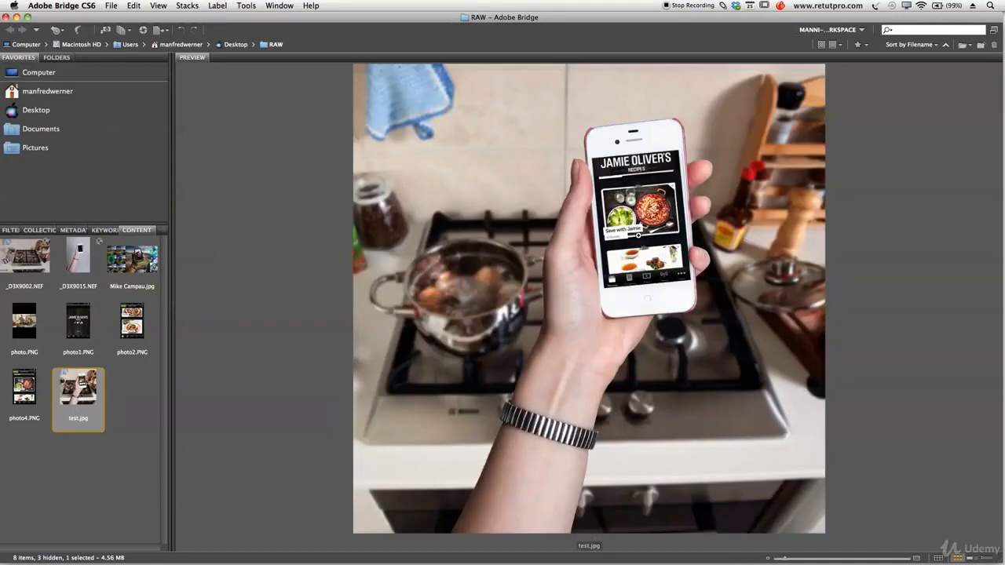
left_click(79, 330)
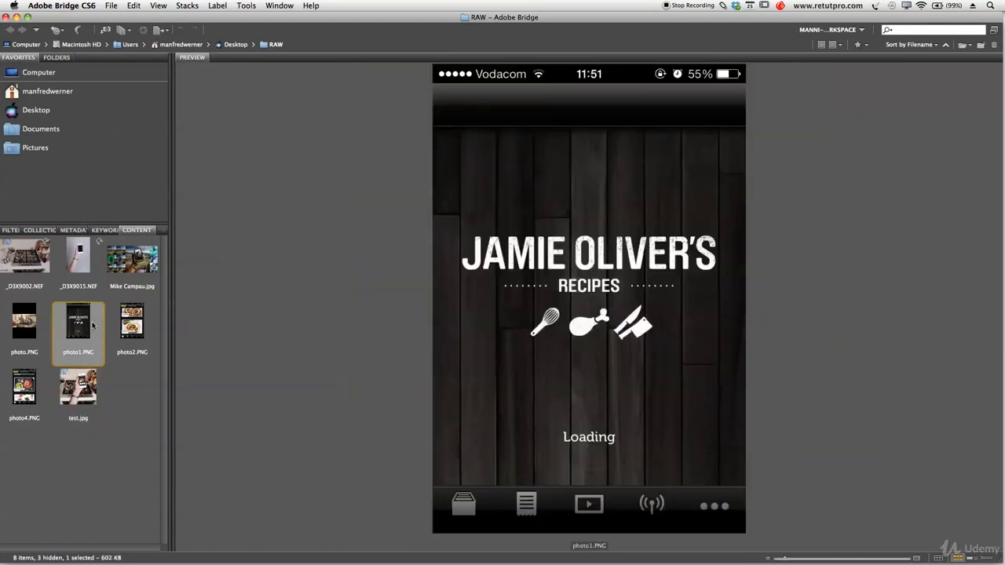
Step: Open the app screenshots photo4.PNG and photo1.PNG together in Photoshop CS6
left_click(22, 393)
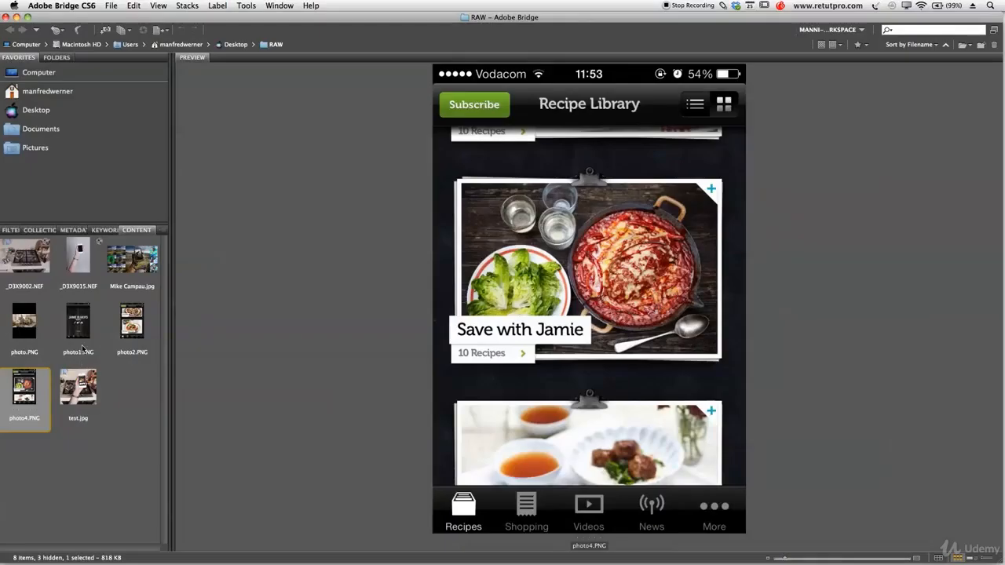
left_click(79, 324, "super")
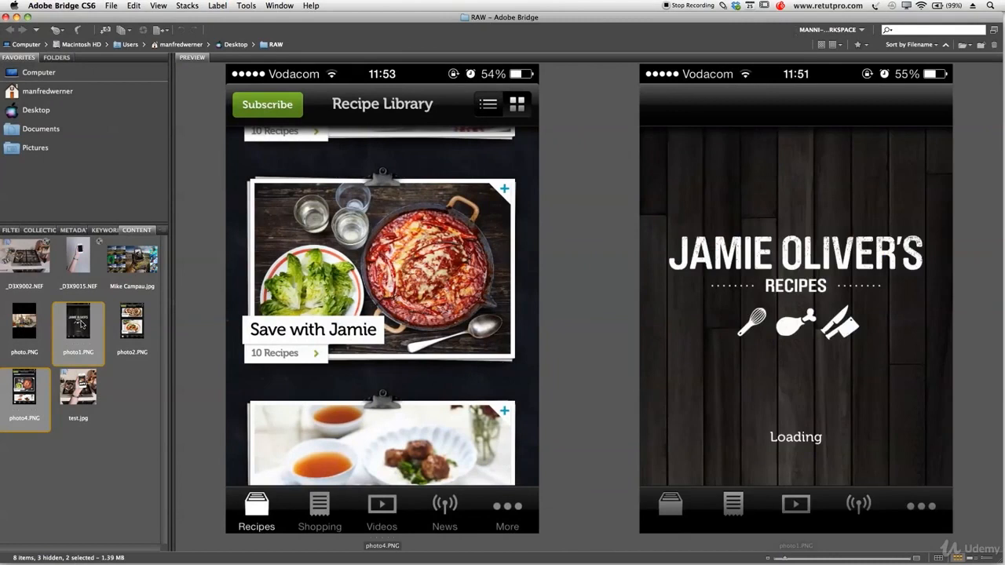
right_click(75, 320)
mouse_move(104, 335)
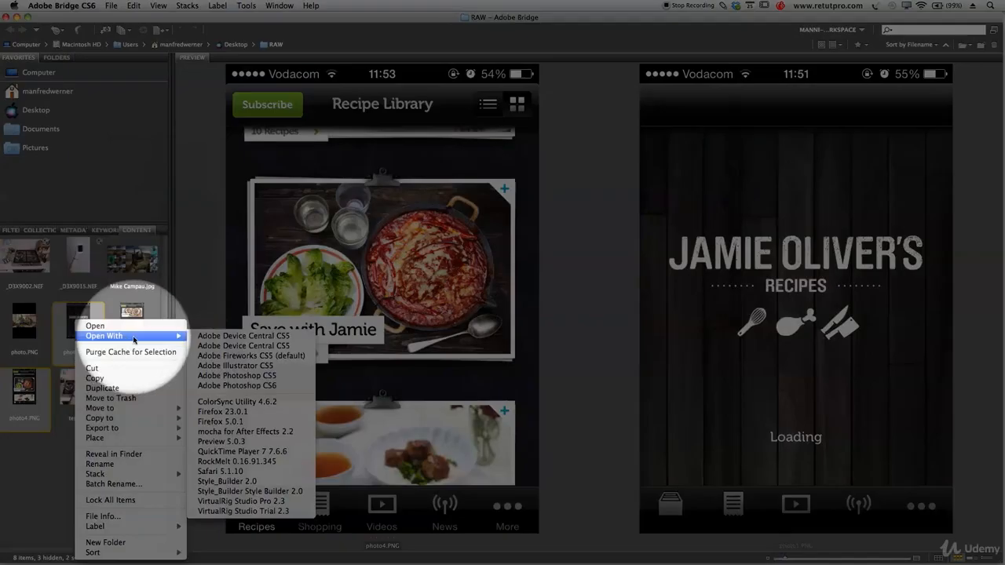
left_click(272, 386)
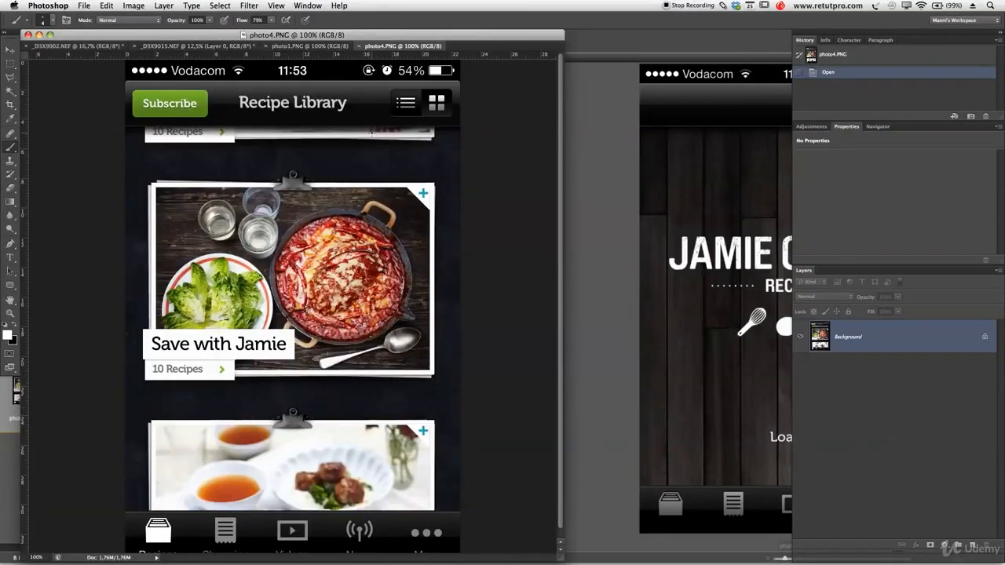
Step: Close the Bridge window and widen the Photoshop document window
left_click(596, 159)
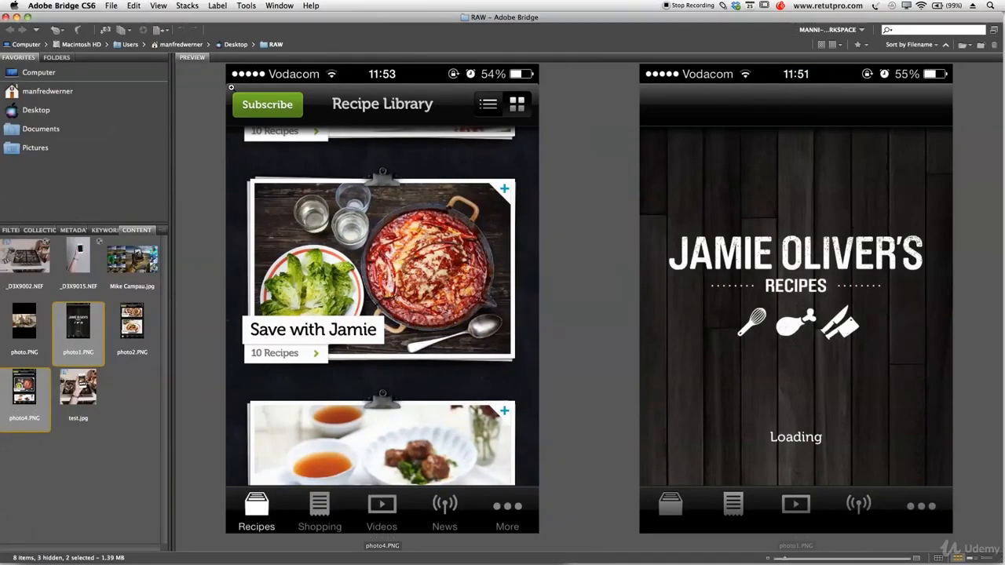
left_click(6, 17)
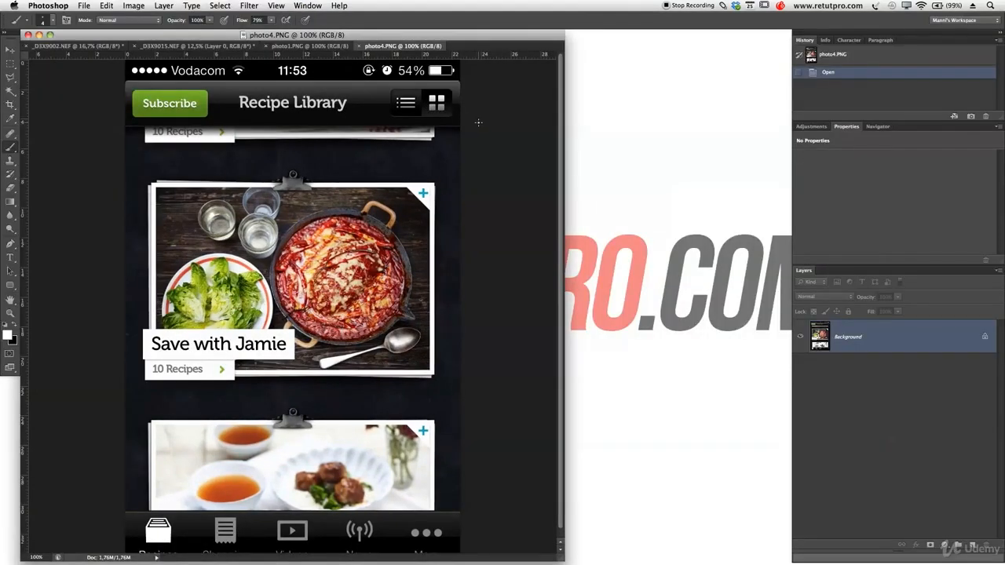
left_click_drag(563, 560, 699, 559)
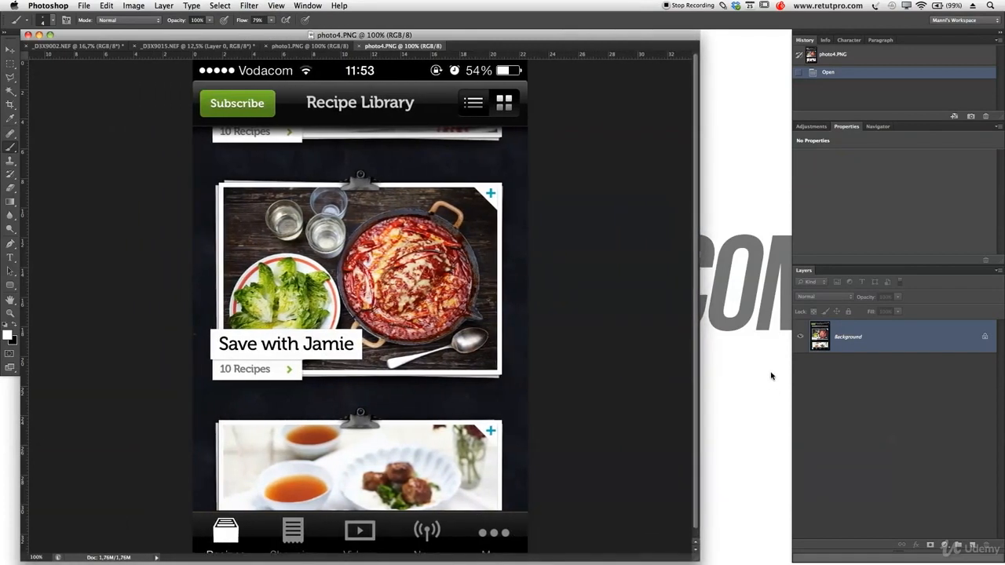
Step: Convert photo4.PNG's Background into a regular layer with the default name and float the document in its own window
double_click(934, 336)
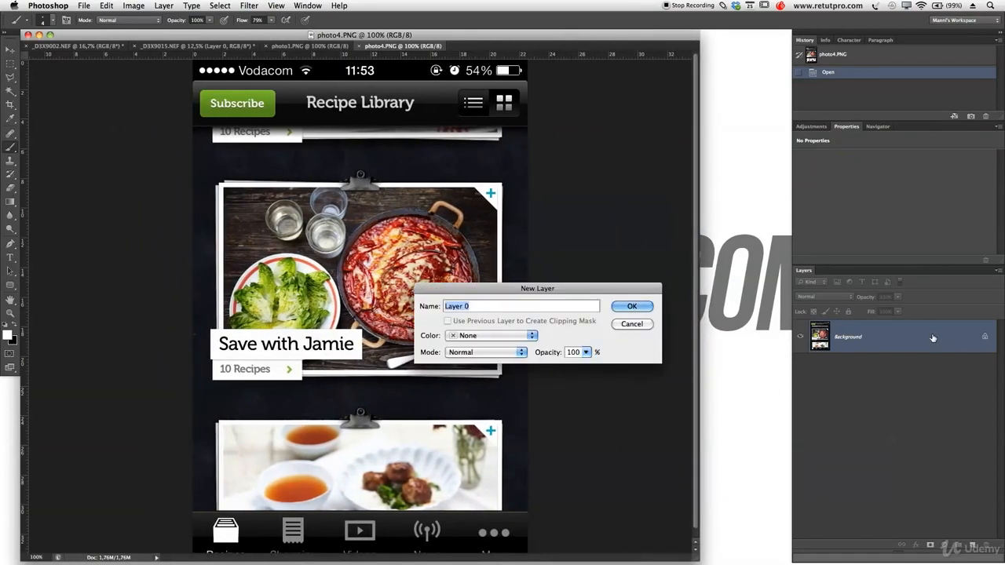
key("Return")
left_click_drag(416, 46, 856, 197)
Step: Copy the splash screen layer from photo1.PNG into the photo4.PNG document, covering the recipe library screenshot
left_click(478, 143)
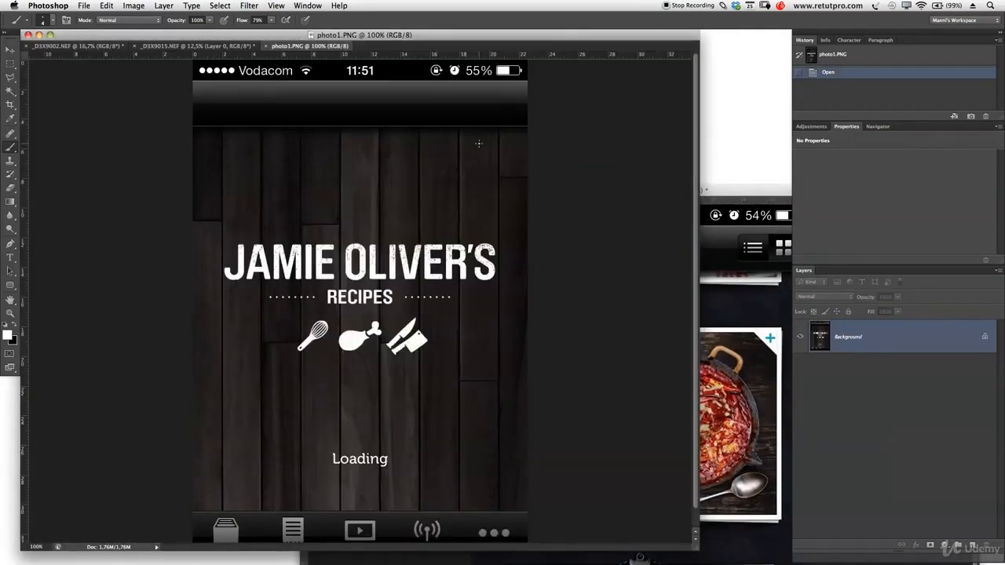
left_click_drag(846, 338, 738, 344)
double_click(675, 199)
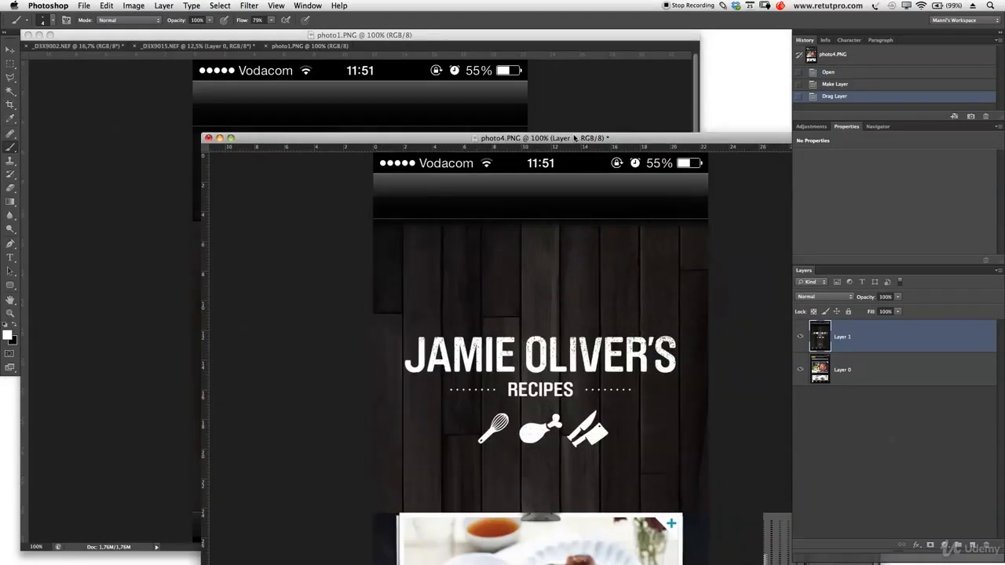
left_click_drag(361, 71, 333, 66)
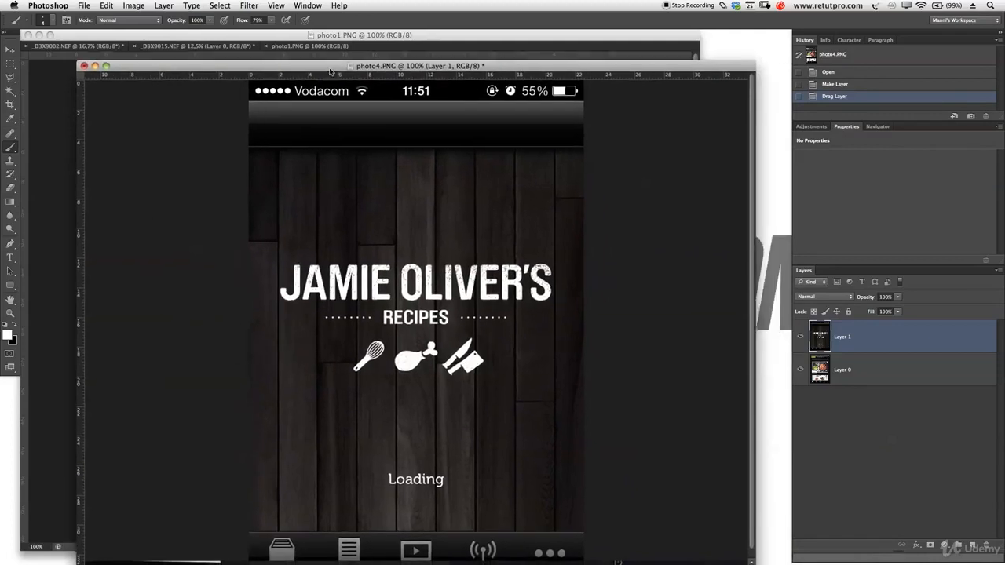
Step: Close photo1.PNG and dock the floating photo4.PNG window back with the other open documents
left_click(306, 46)
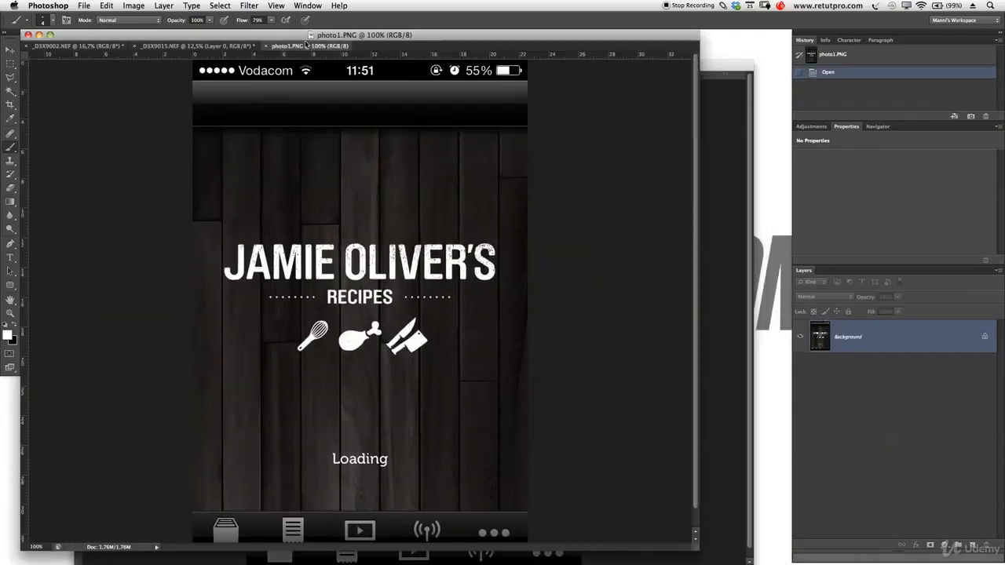
left_click(265, 47)
left_click_drag(726, 197, 718, 198)
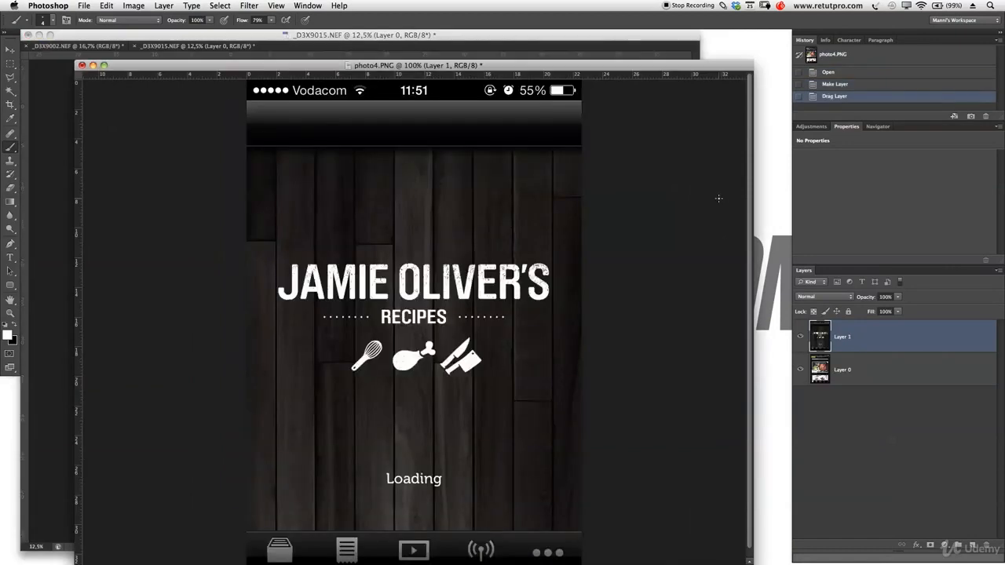
left_click_drag(585, 65, 582, 45)
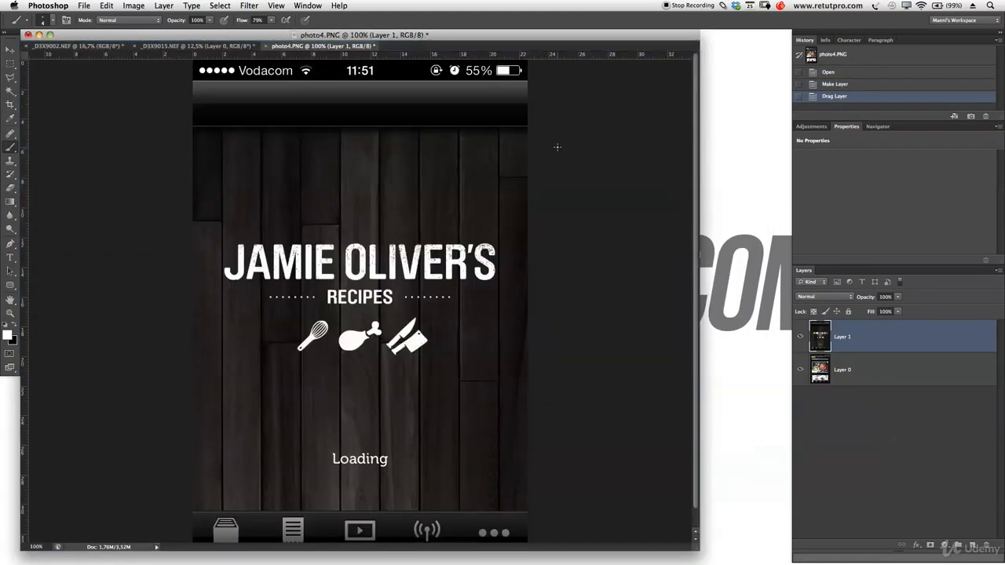
Step: View photo4.PNG in full-screen mode and compare the two screenshots by hiding and showing Layer 1, leaving it selected
key("f")
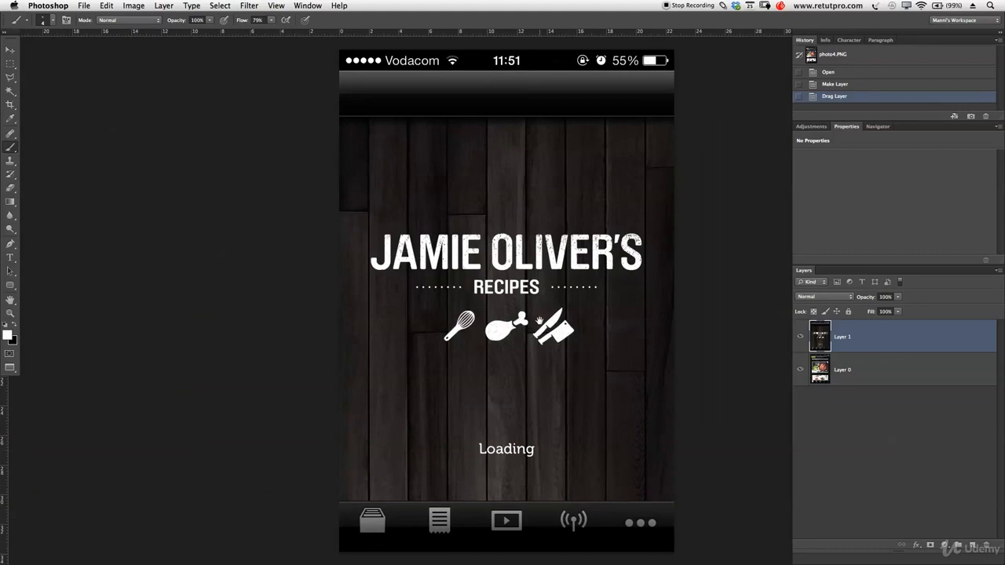
left_click_drag(562, 330, 511, 330)
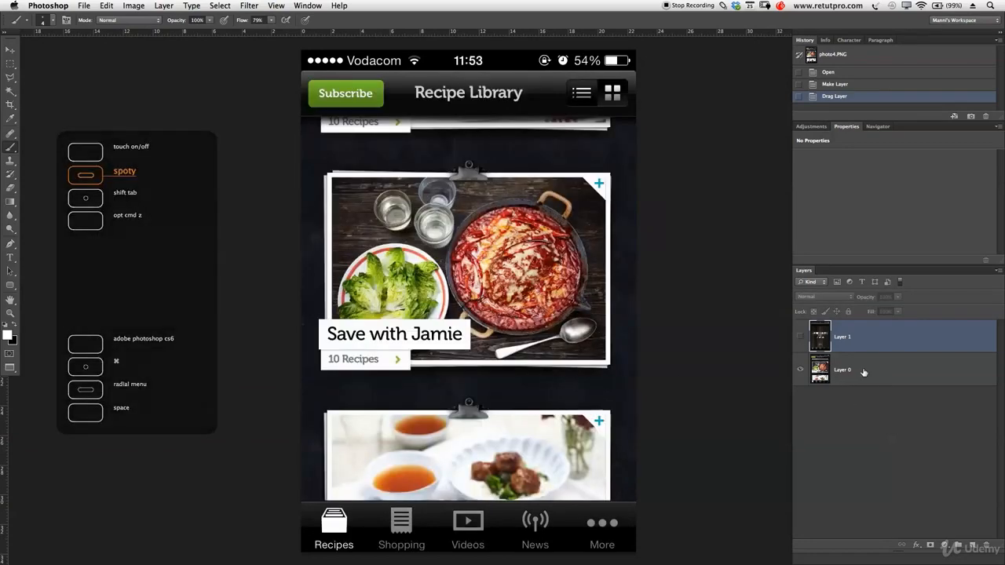
left_click(863, 372)
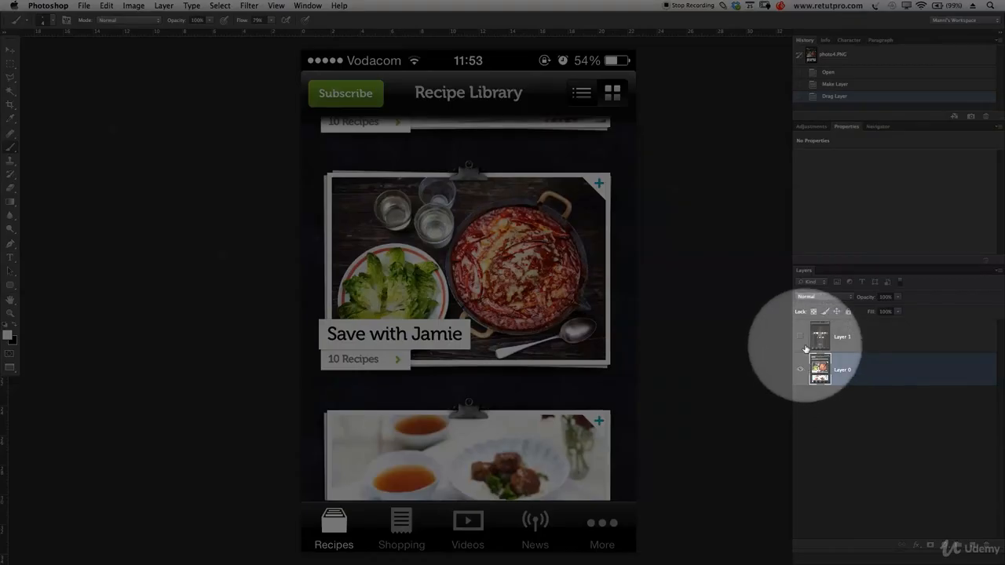
left_click(801, 336)
left_click(833, 344)
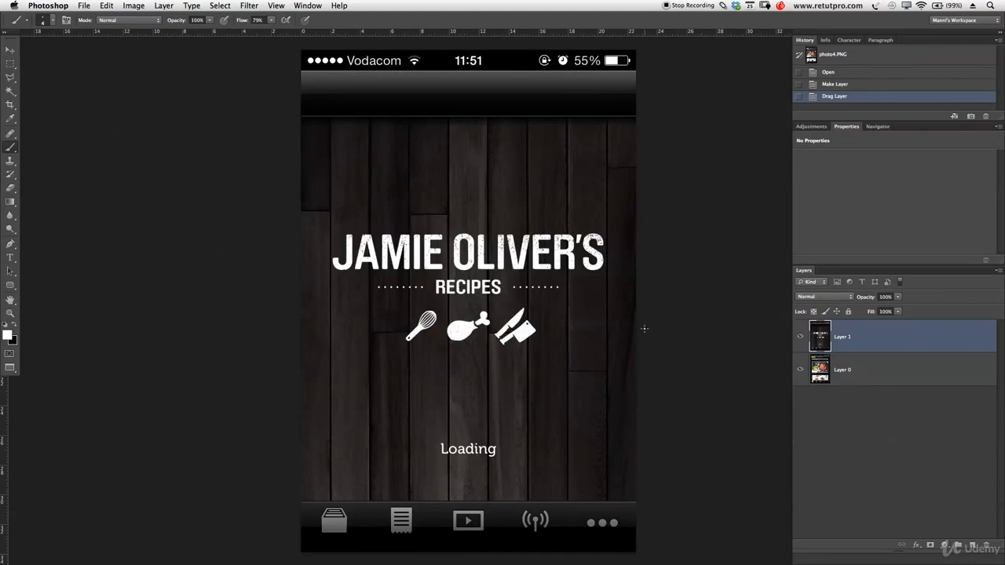
Step: Delete the part of Layer 1 below the word RECIPES with a rectangular marquee across the full width
key("m")
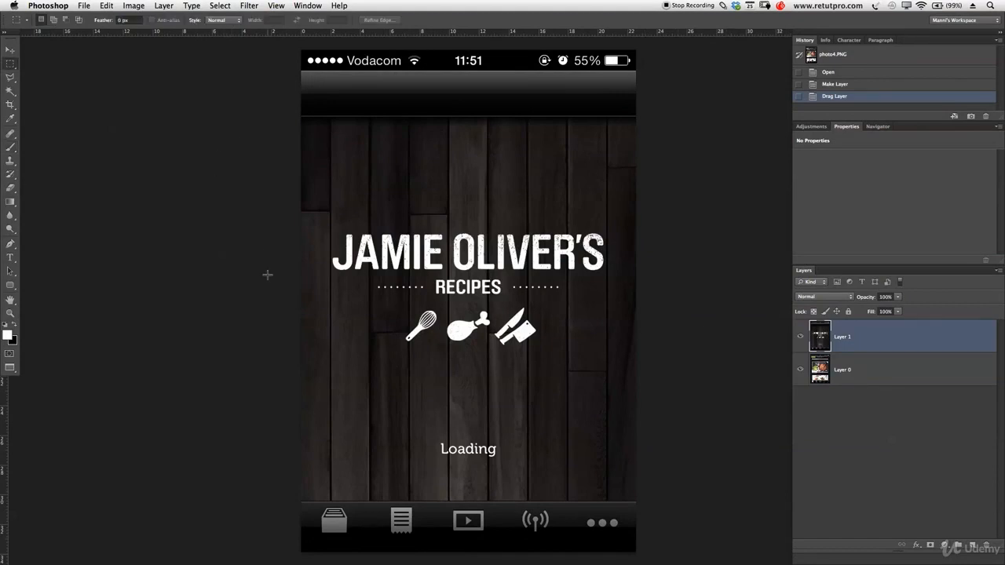
left_click_drag(281, 297, 742, 562)
key("Delete")
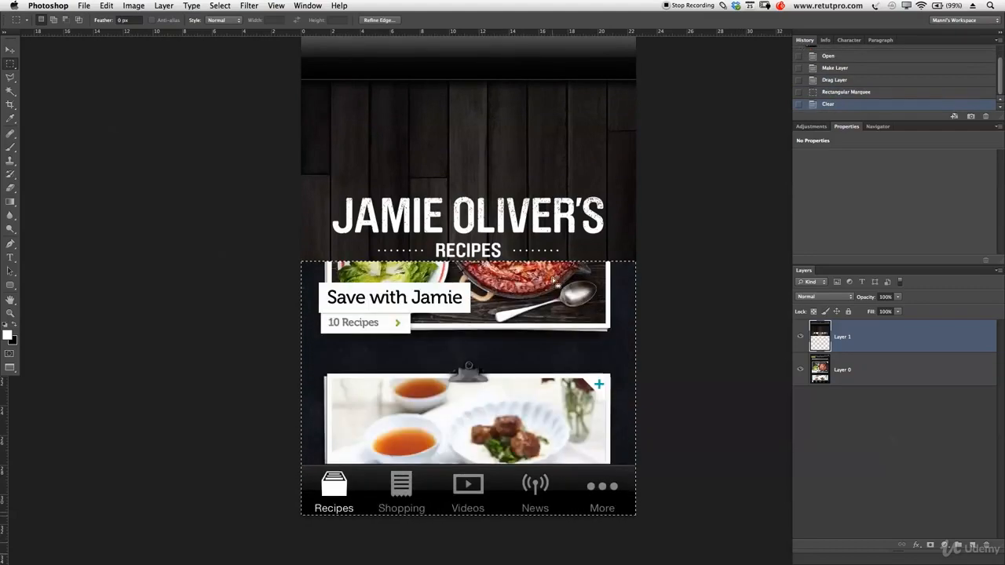
Step: Reposition the marquee above the JAMIE OLIVER'S title, delete that part of Layer 1, and clear the selection
left_click_drag(703, 181, 713, 366)
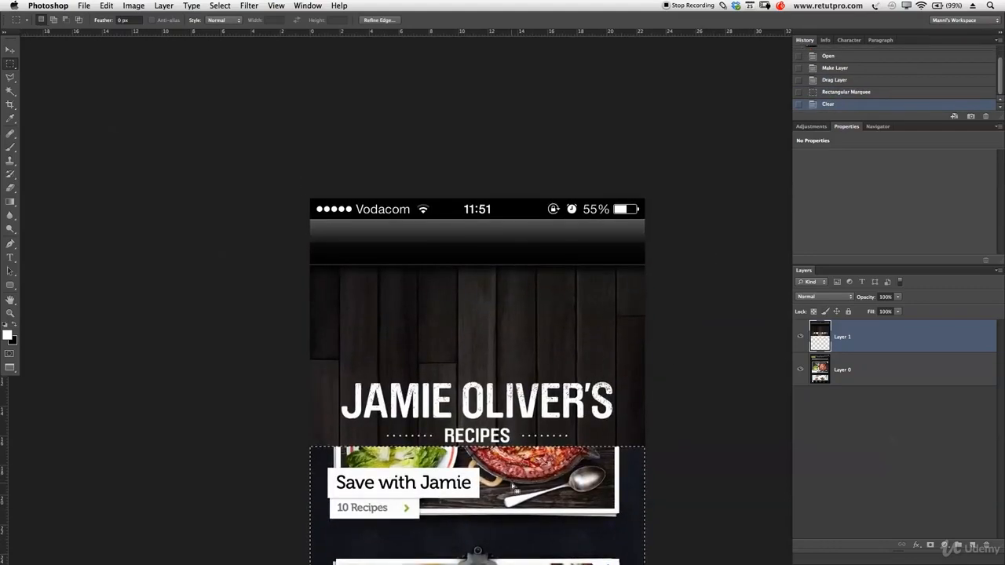
left_click_drag(510, 490, 509, 168)
key("Delete")
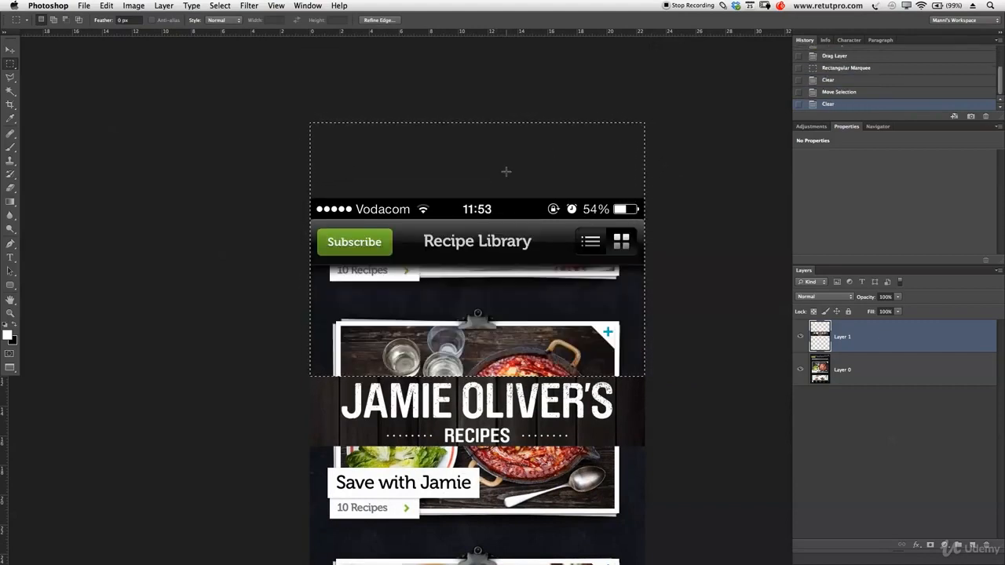
left_click(517, 190)
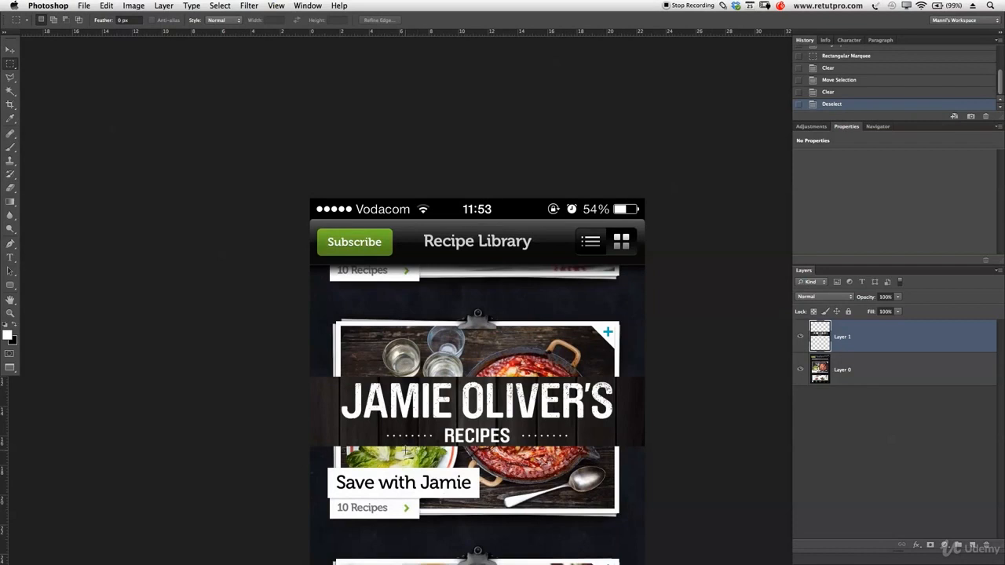
Step: Move the remaining JAMIE OLIVER'S RECIPES strip up to cover the status bar and Recipe Library header, and check its edges
key("v")
left_click_drag(445, 392, 445, 176)
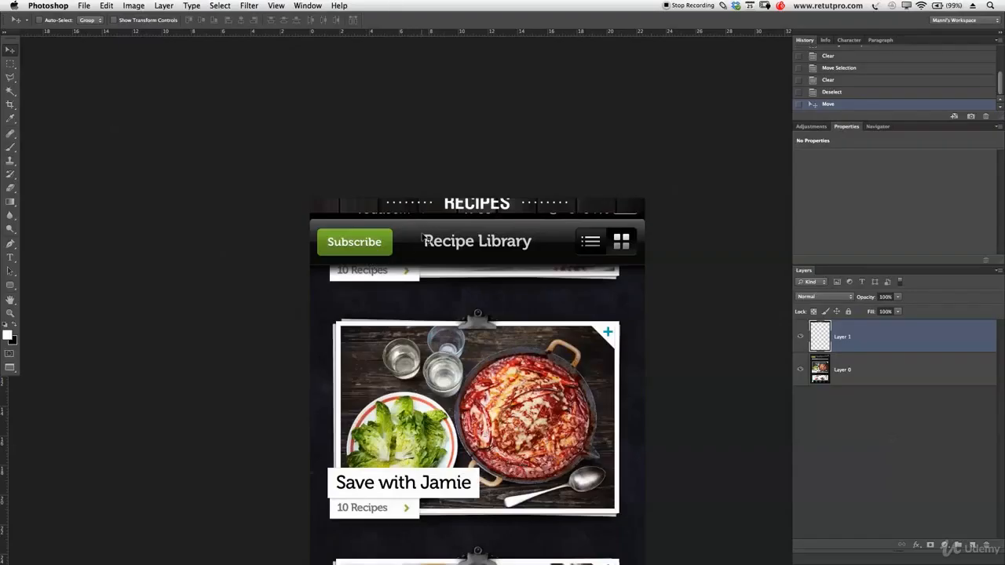
left_click_drag(583, 206, 581, 256)
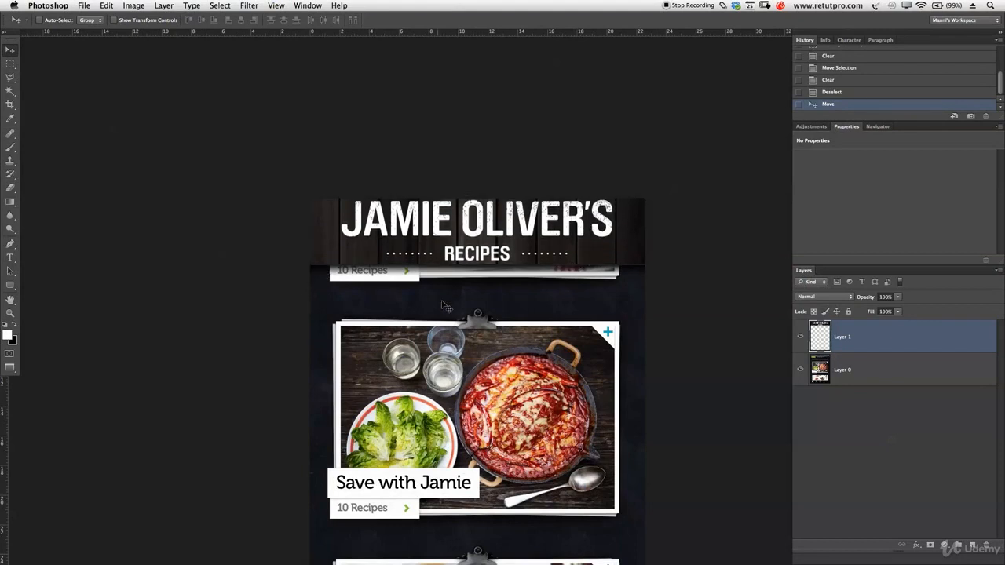
key("z")
left_click_drag(605, 267, 636, 278)
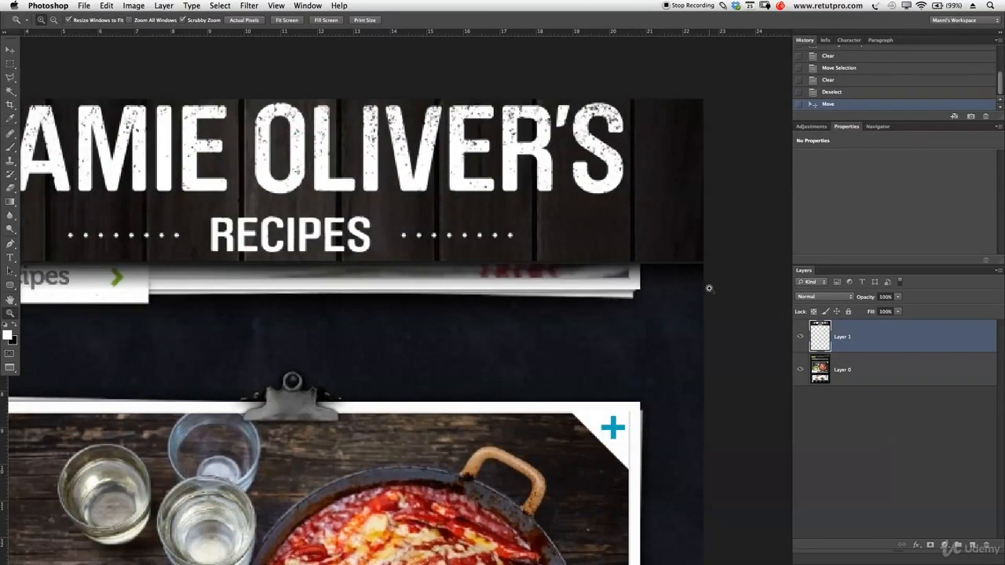
left_click_drag(680, 219, 651, 217)
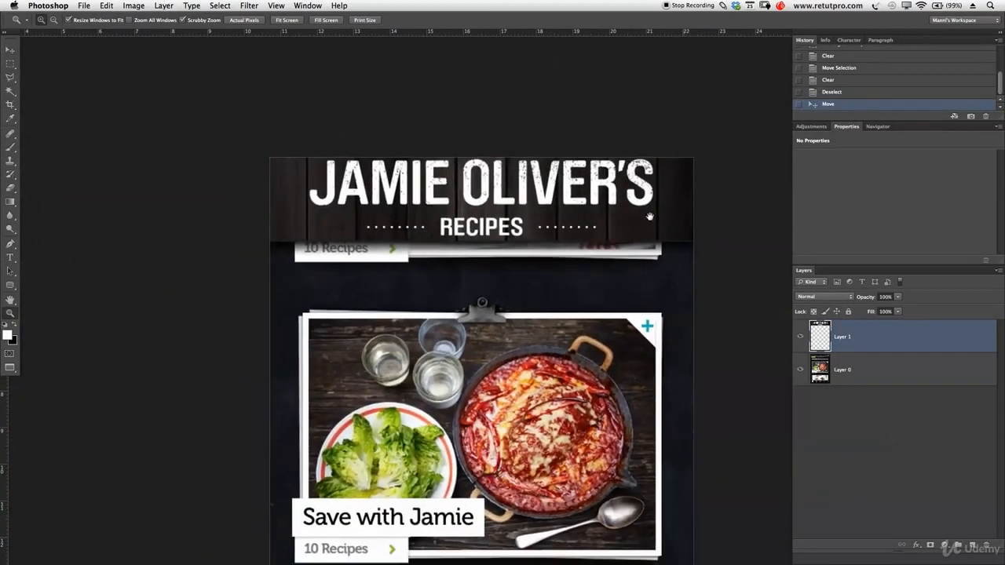
scroll(644, 242, "down", 2)
left_click_drag(578, 280, 538, 270)
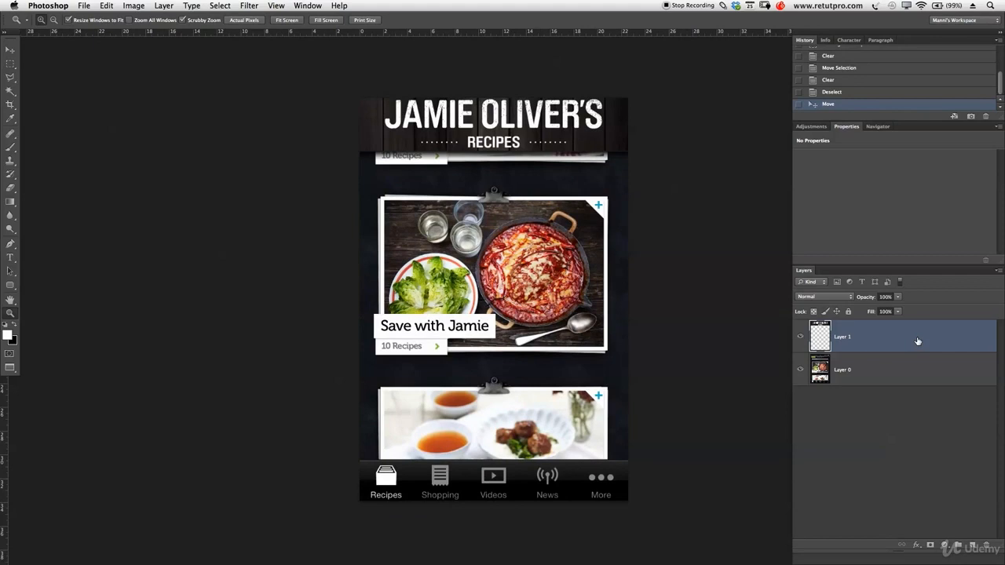
Step: Stamp all visible layers into a new layer and rename it Iphone
key("alt+shift+super+e")
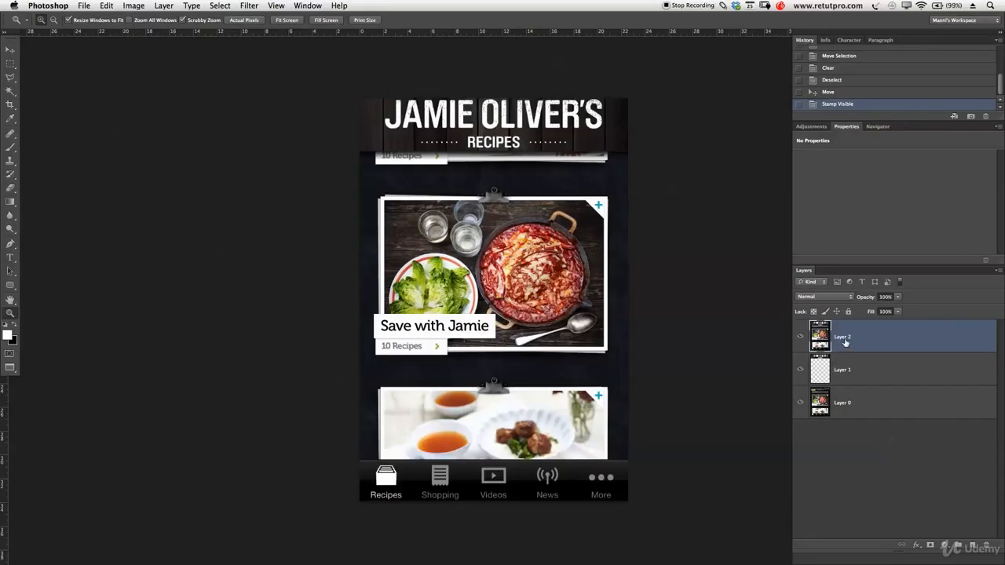
double_click(842, 338)
type("lohone")
key("Return")
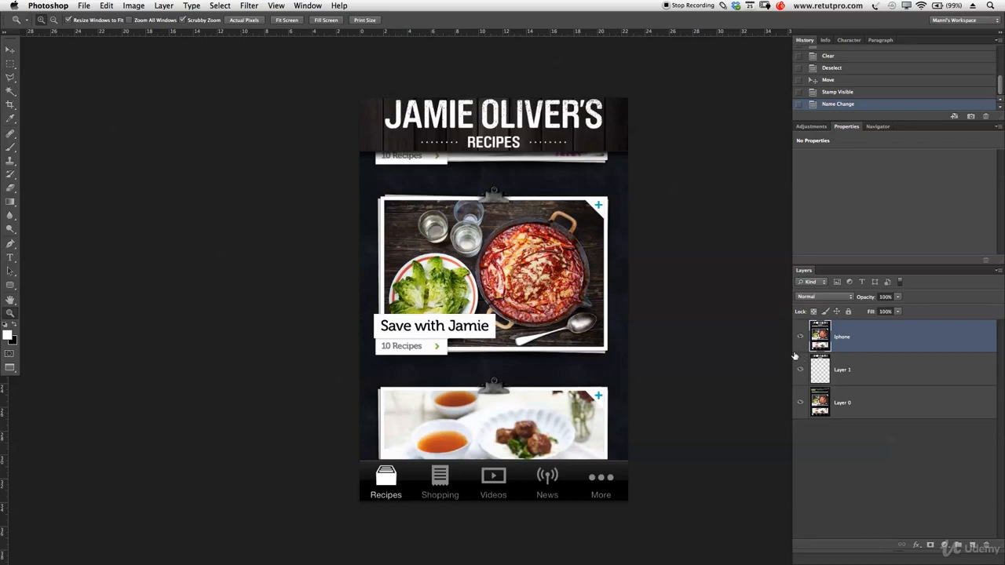
Step: Return the photo4.PNG document from full-screen view to the standard screen mode
left_click_drag(510, 217, 505, 219)
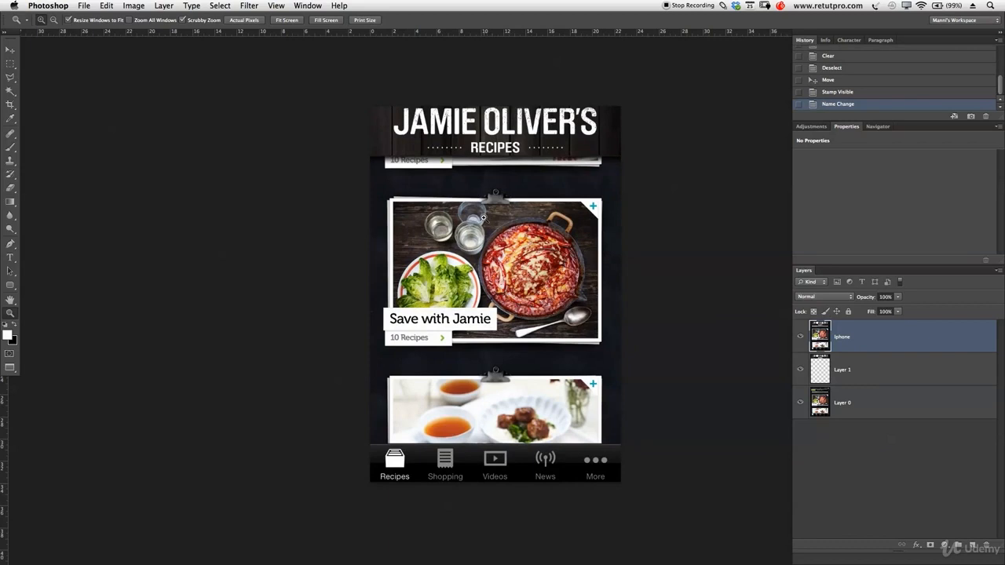
key("f")
key("f")
key("f")
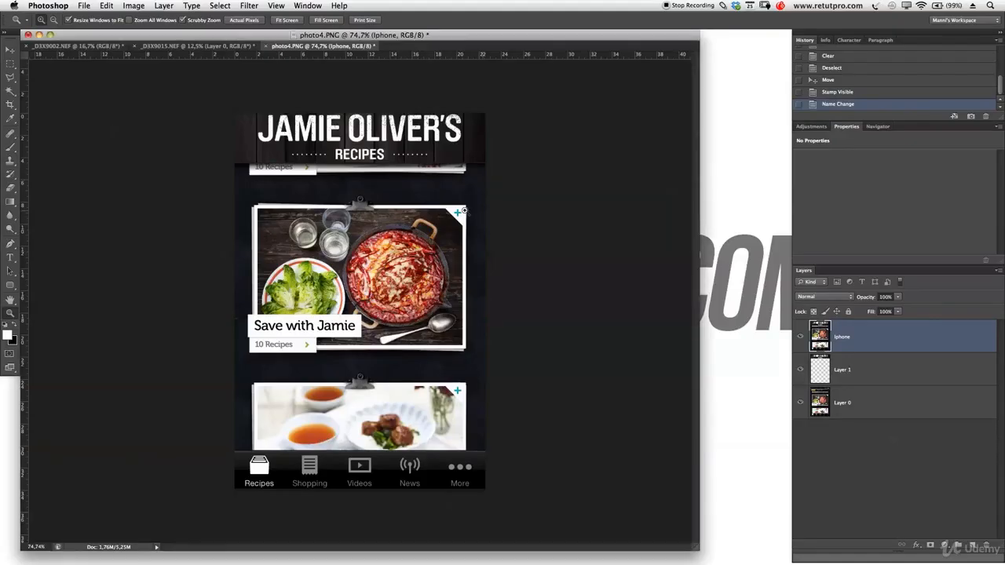
Step: Bring up the stove photo _D3X9002.NEF in full-screen view with the whole image visible in the workspace
left_click(197, 46)
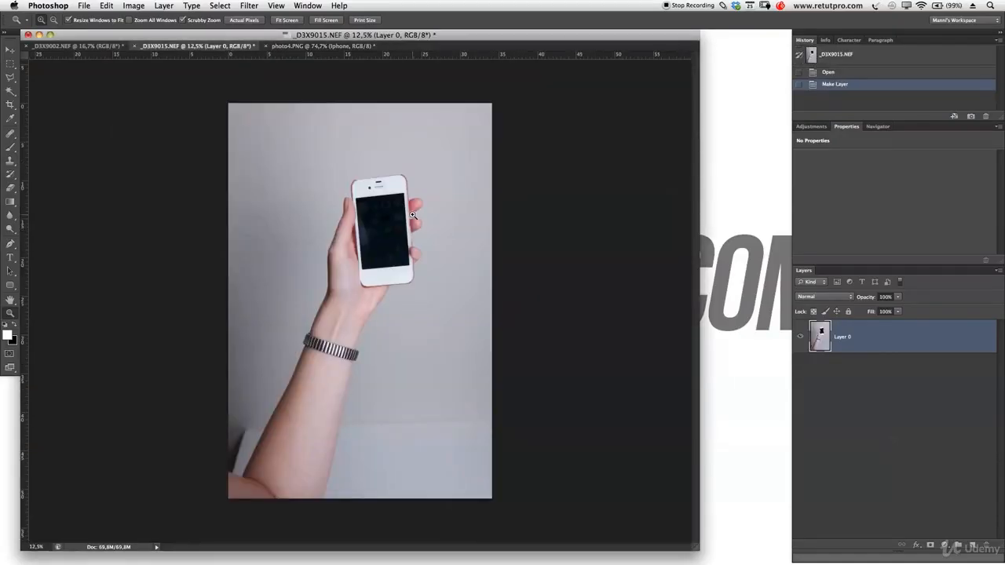
left_click(84, 46)
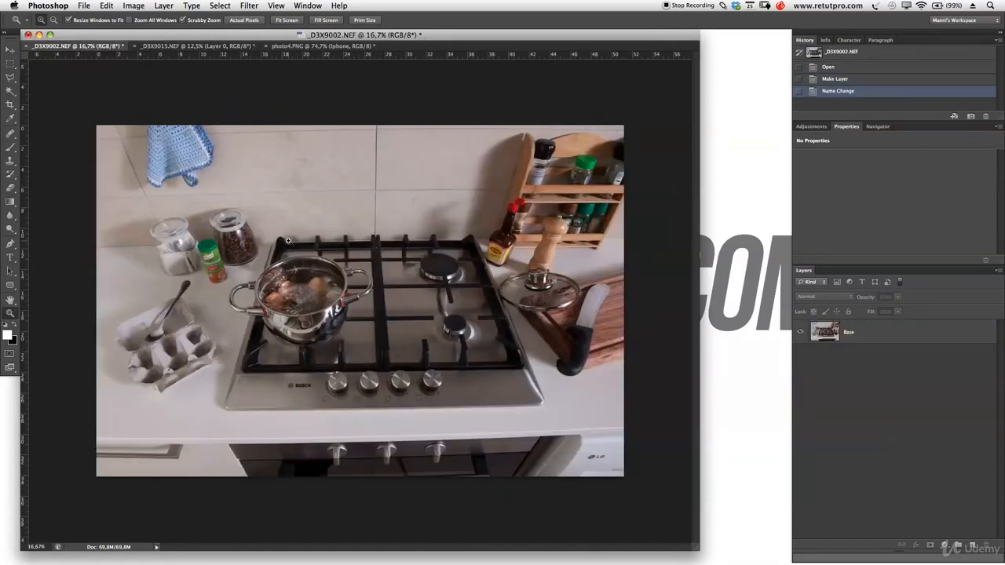
key("f")
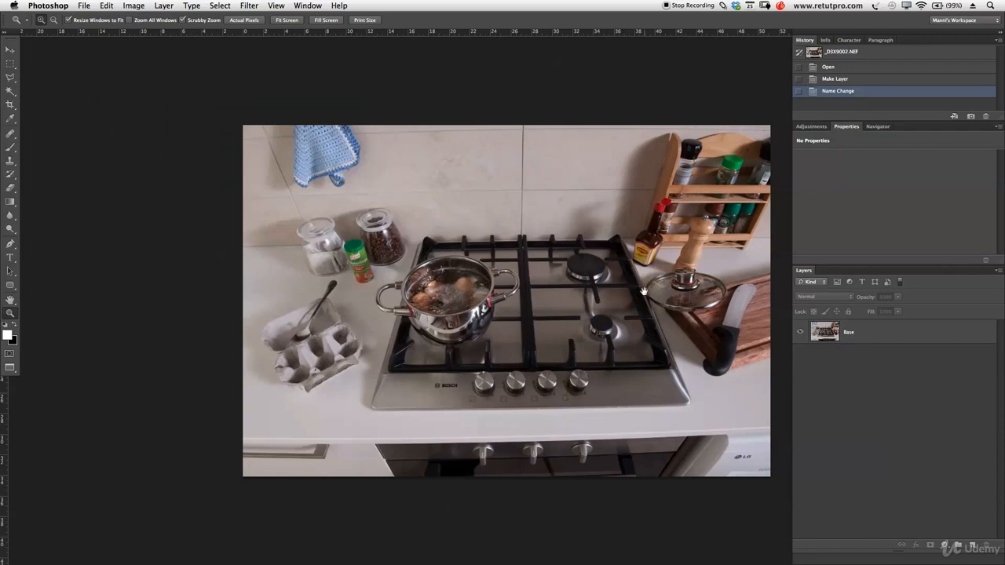
left_click_drag(643, 292, 589, 297)
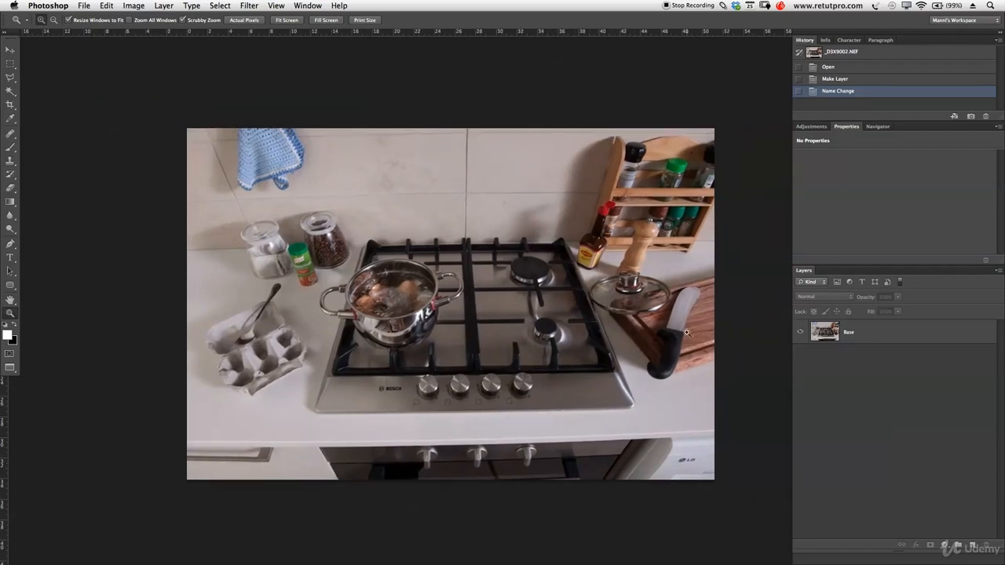
Step: Add two new layers above Base, naming the lower one Hand and the upper one Black
left_click(971, 545)
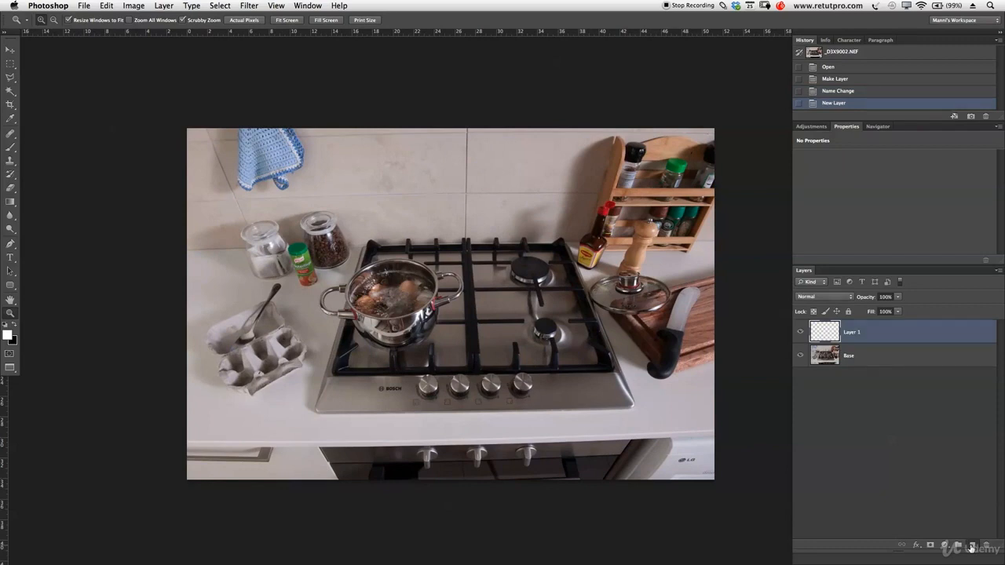
left_click(971, 545)
left_click(853, 355)
double_click(853, 355)
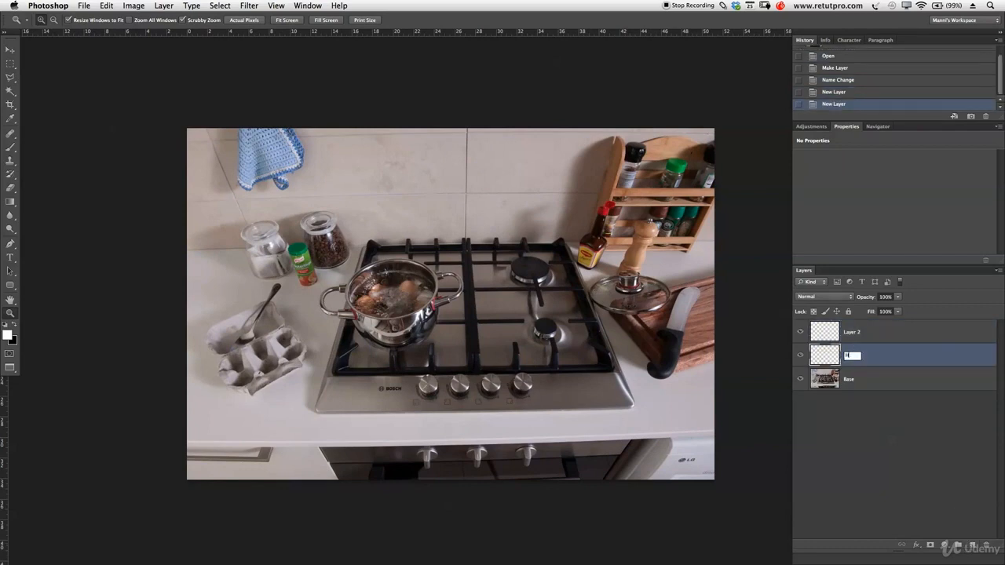
key("Return")
double_click(845, 332)
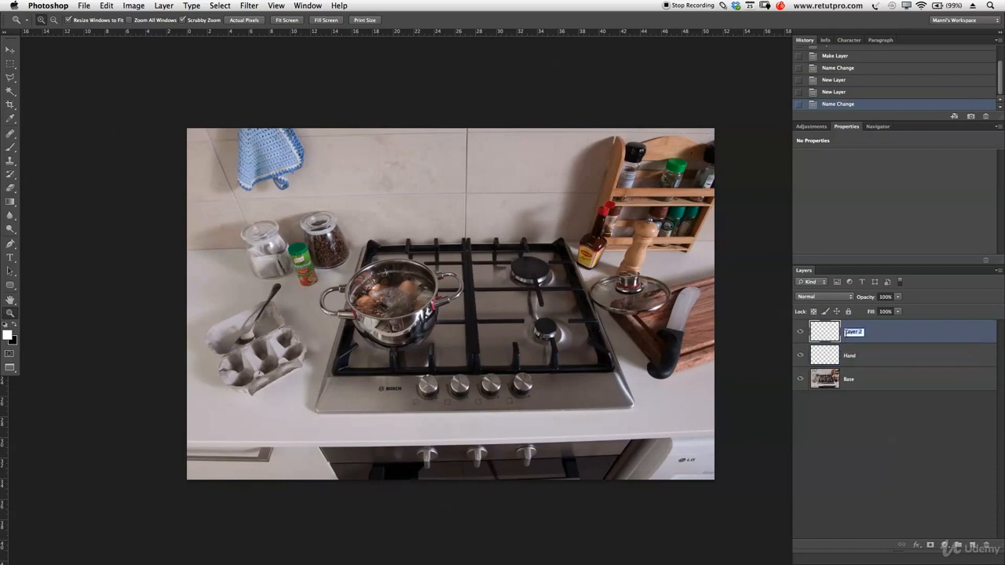
type("Black")
key("Return")
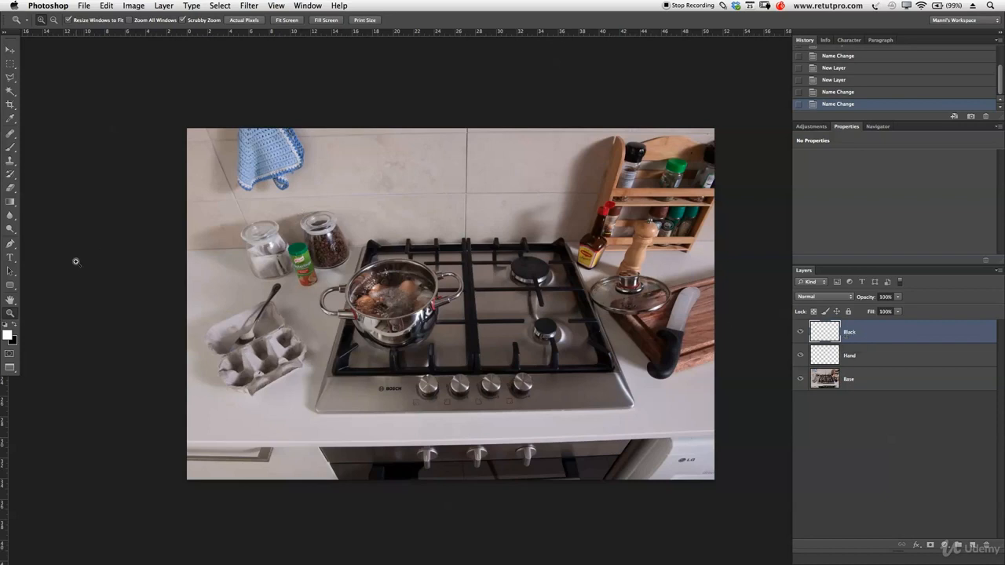
Step: Place two vertical guides framing the stove, one just beside its left edge and one through the spice rack and pan lid
key("v")
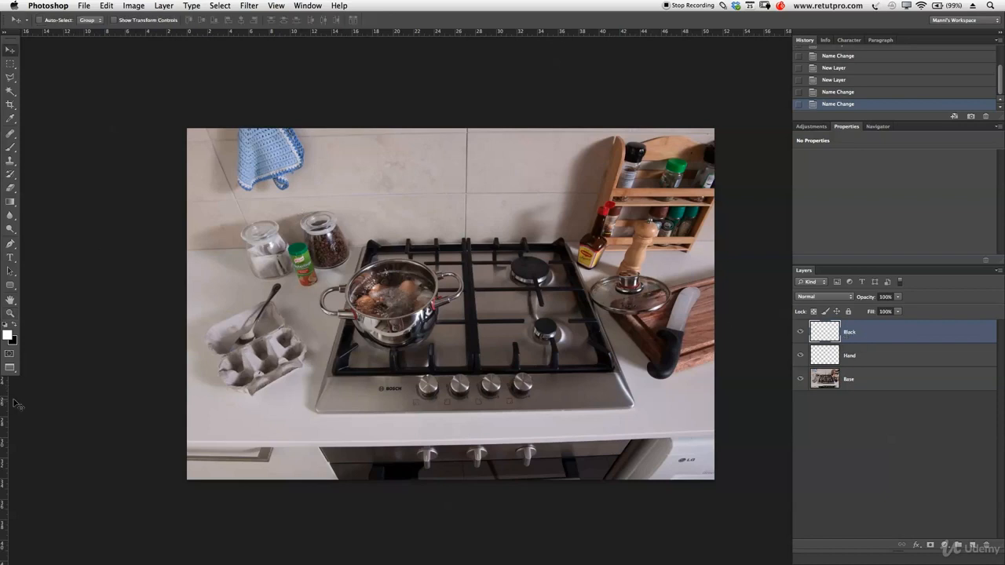
left_click_drag(16, 408, 305, 385)
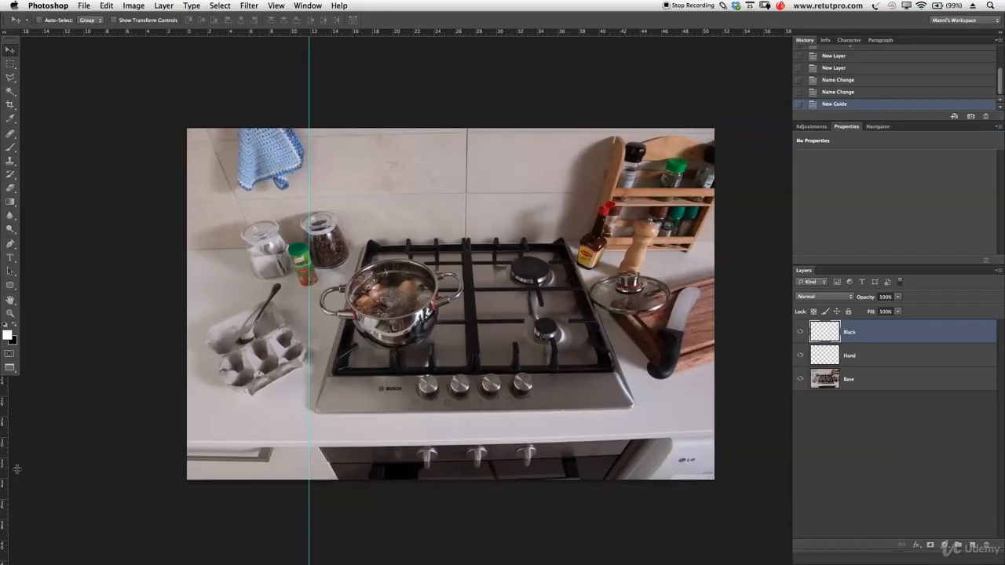
left_click_drag(17, 469, 643, 423)
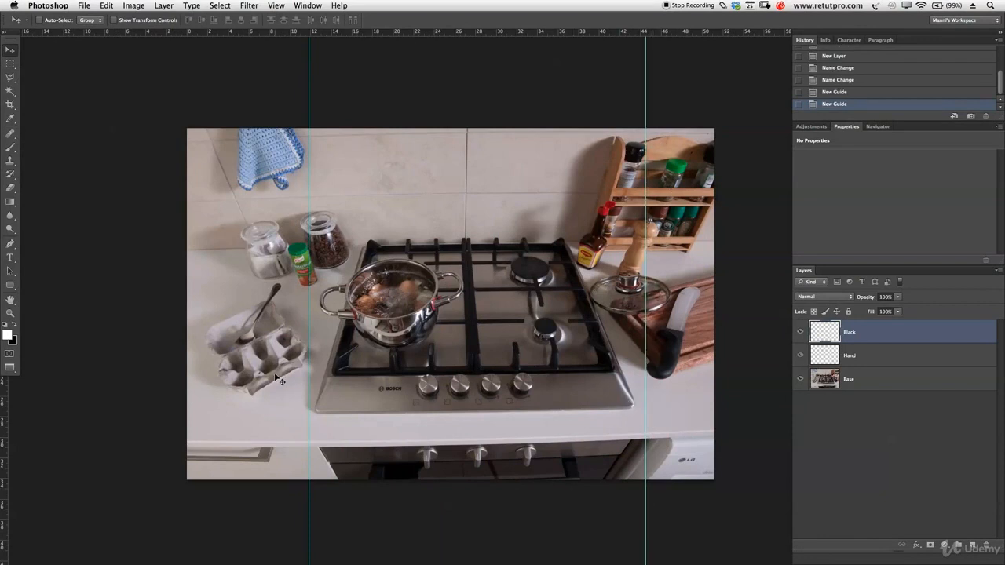
left_click_drag(309, 398, 306, 389)
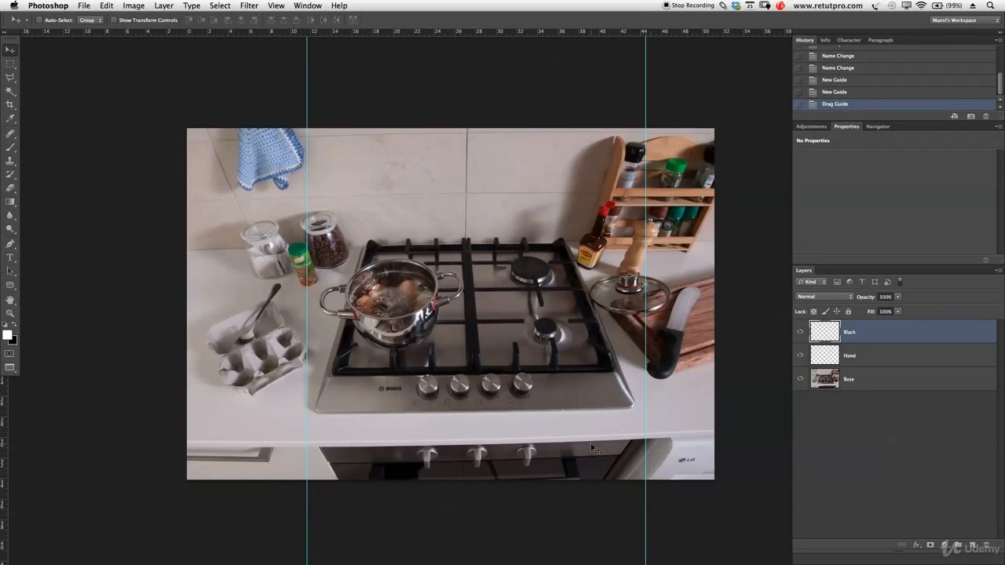
Step: On the Black layer, select both full-height strips outside the guides as one rectangular marquee selection
left_click(880, 367)
left_click(862, 335)
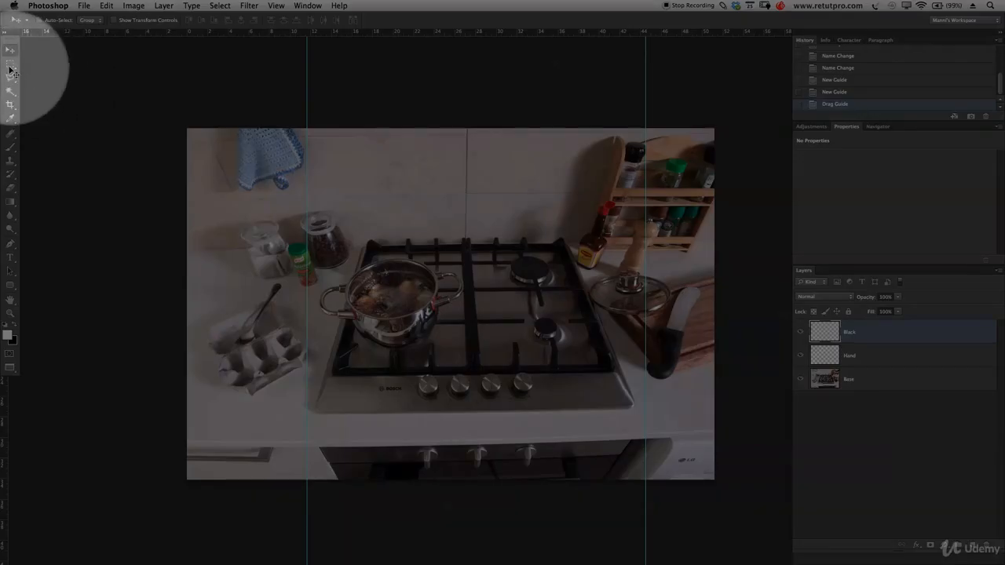
left_click(9, 62)
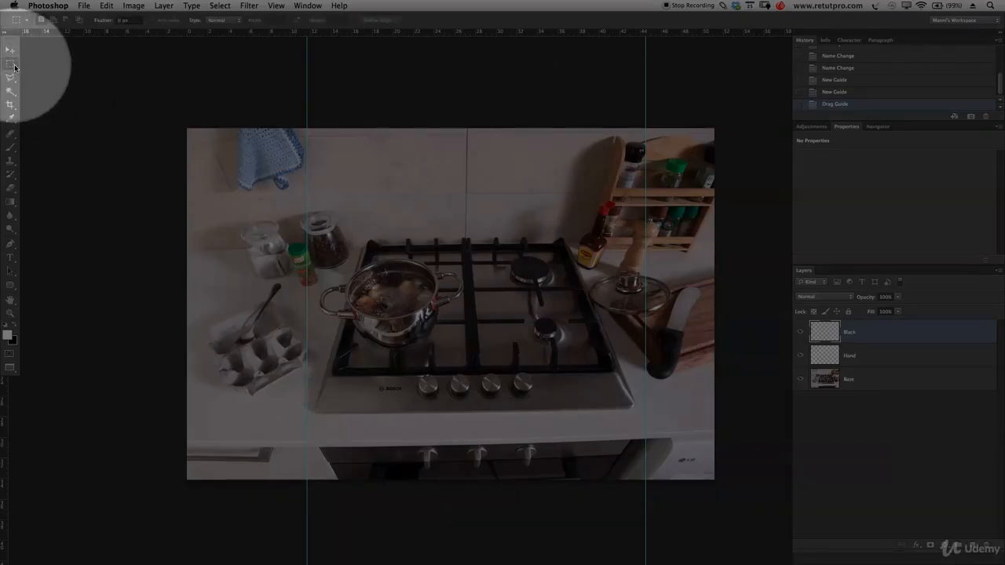
left_click_drag(201, 169, 308, 543)
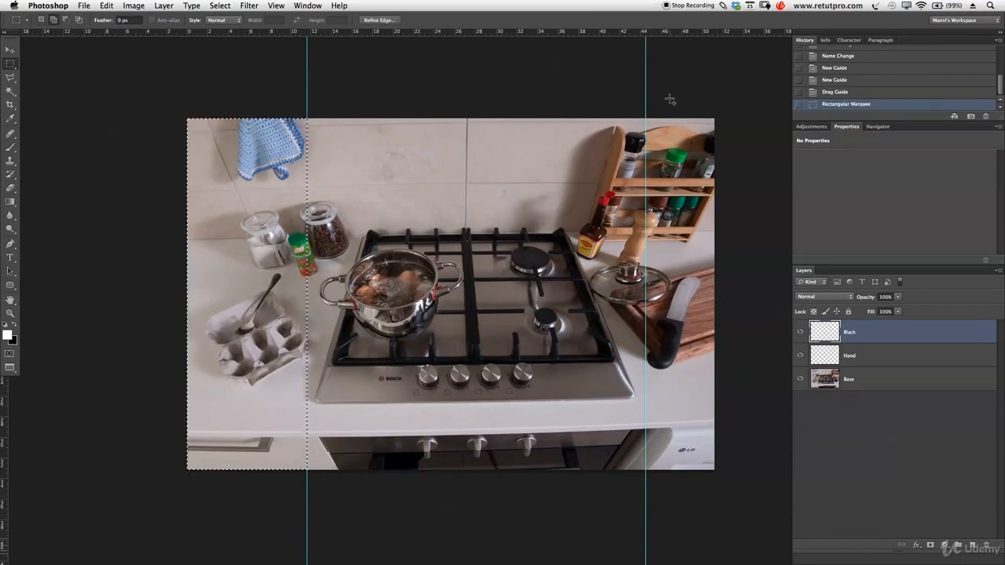
left_click_drag(695, 130, 644, 480)
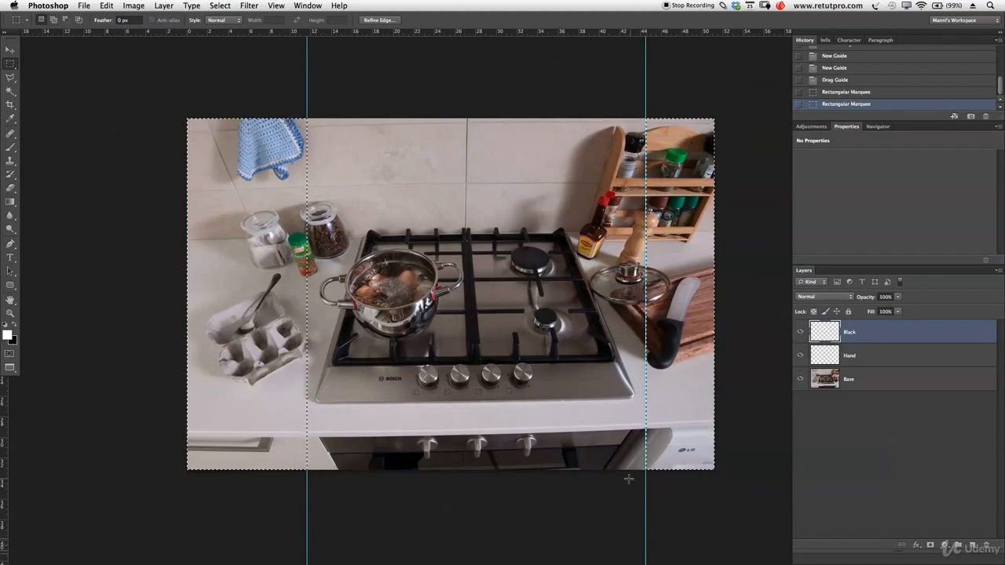
Step: Fill the two side strips with Black in Normal mode at 100% opacity and clear the selection
right_click(662, 381)
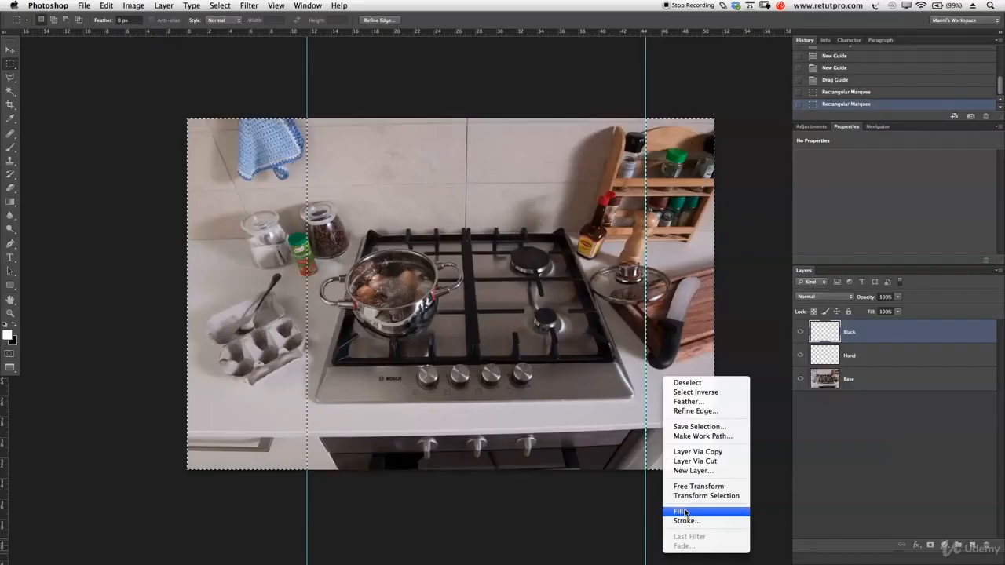
left_click(683, 511)
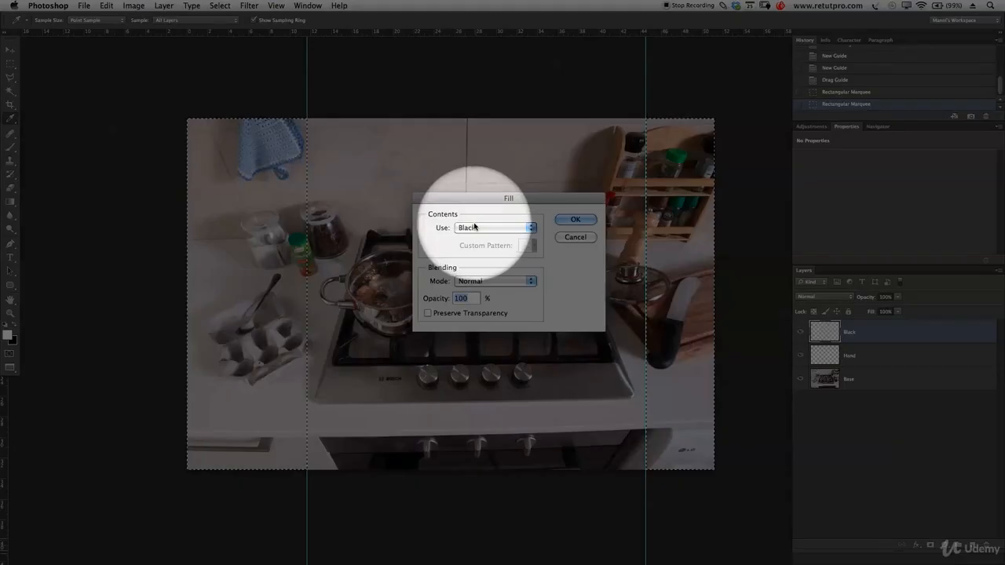
left_click(475, 227)
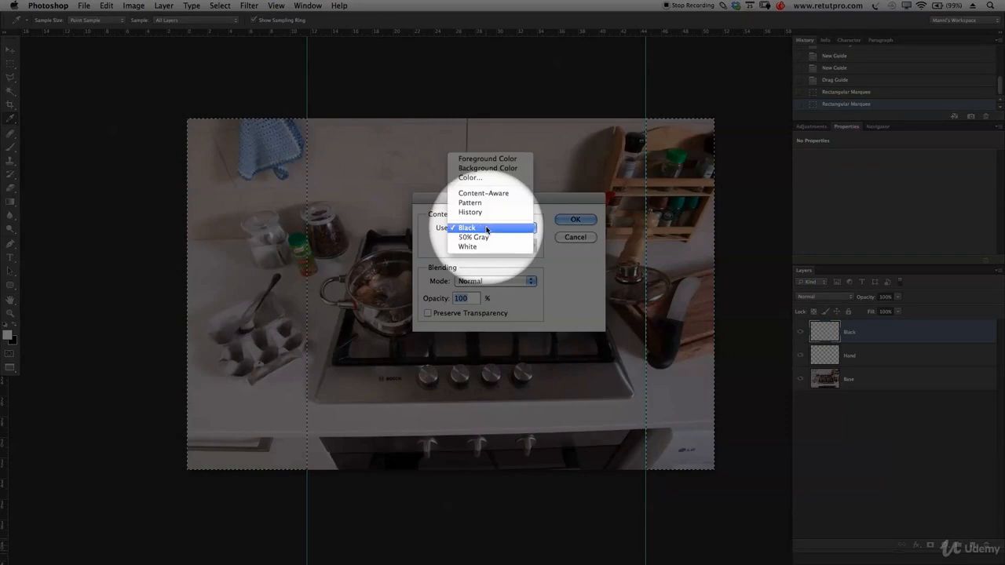
left_click(471, 227)
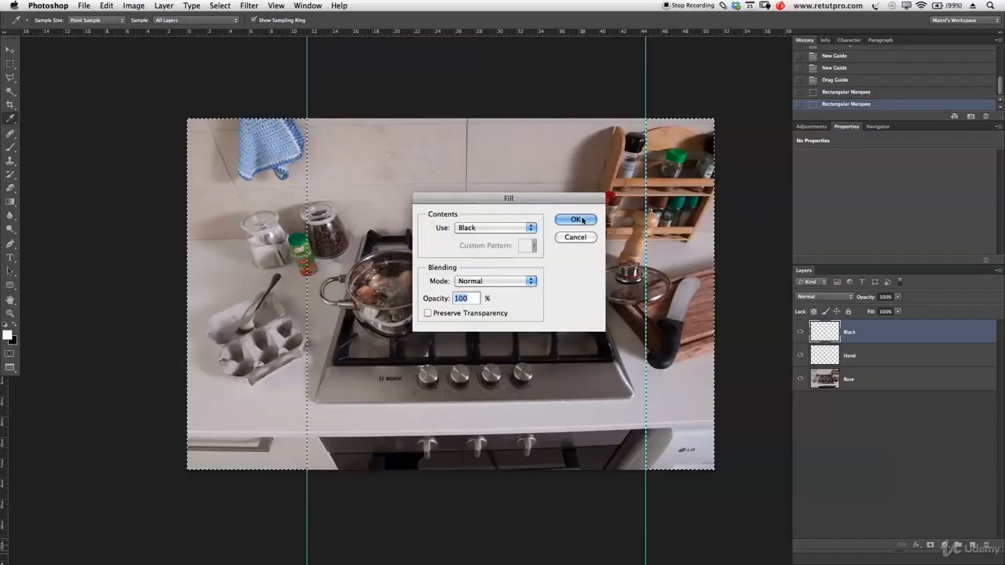
left_click(574, 220)
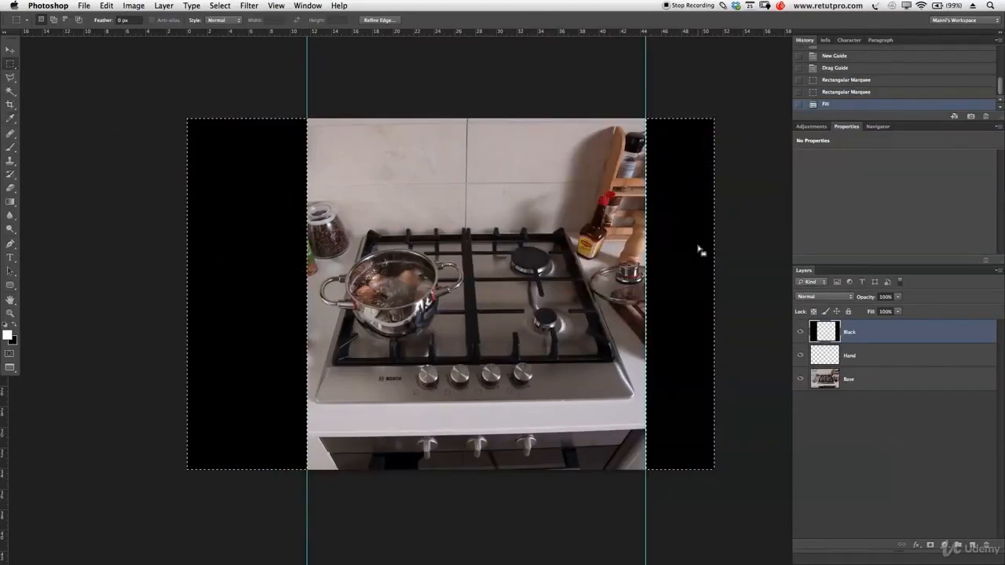
key("super+d")
key("super+d")
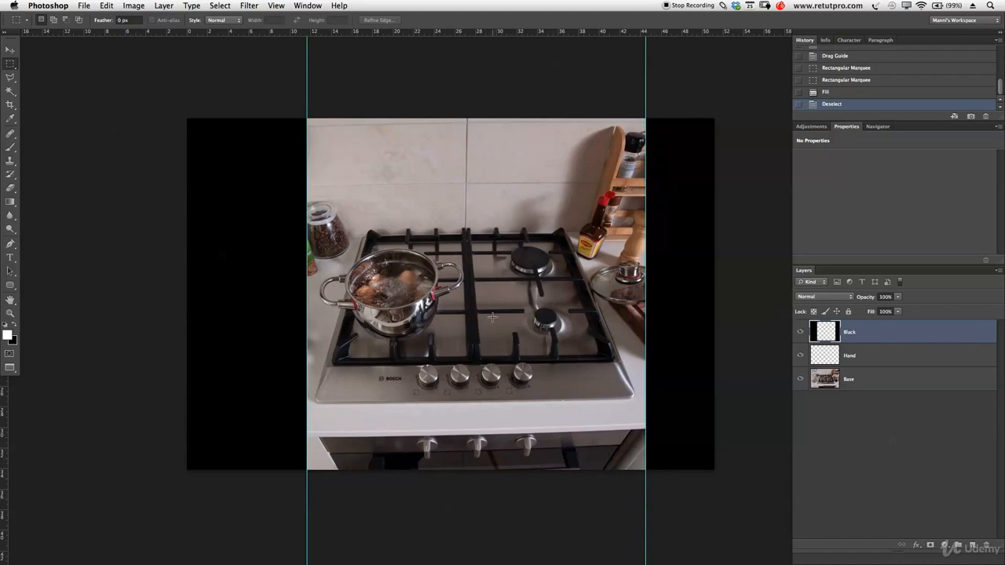
Step: Examine how the Base photo is framed with the Black layer's side bars hidden and shown
left_click(870, 388)
key("v")
mouse_move(561, 289)
left_mouse_down()
mouse_move(575, 296)
mouse_move(550, 292)
mouse_move(563, 299)
left_mouse_up()
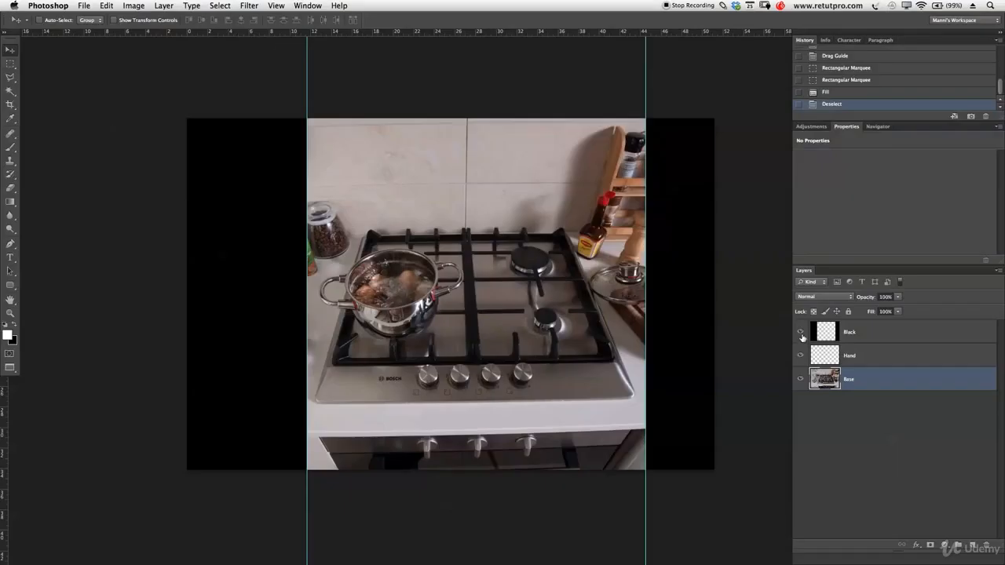
left_click(800, 332)
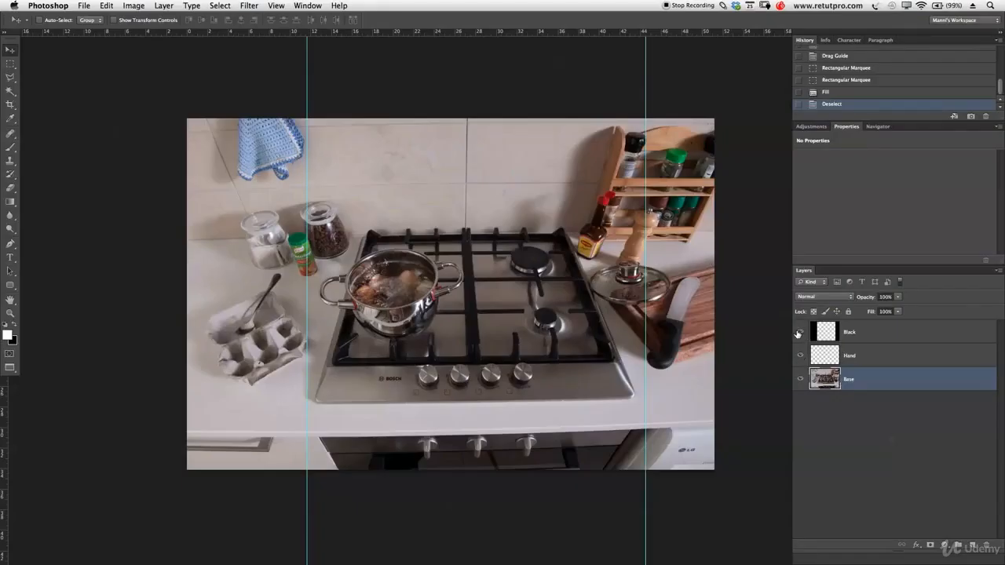
left_click(799, 333)
Step: Make the Hand layer active and set the foreground colour to bright red for the Brush tool
left_click(861, 358)
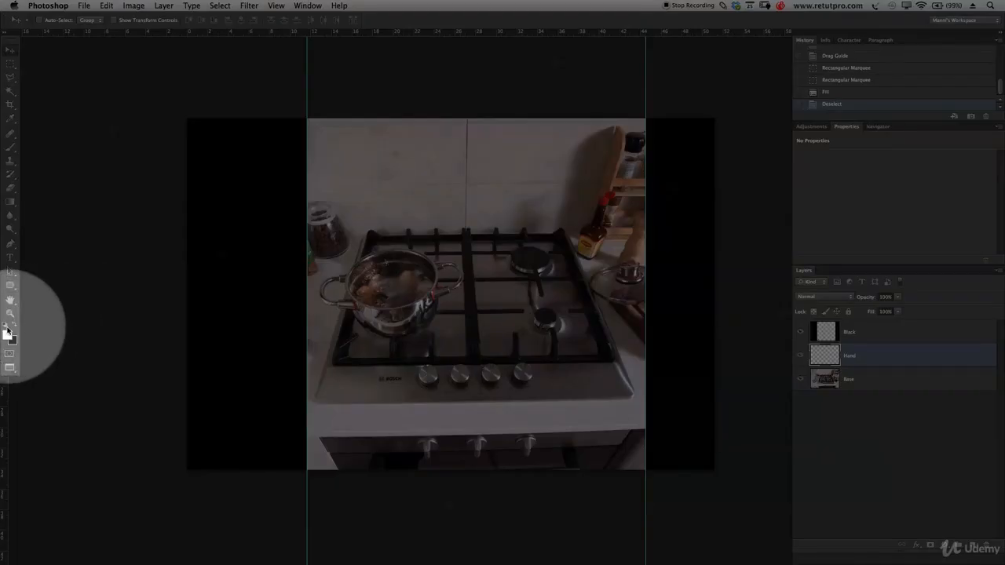
left_click(8, 336)
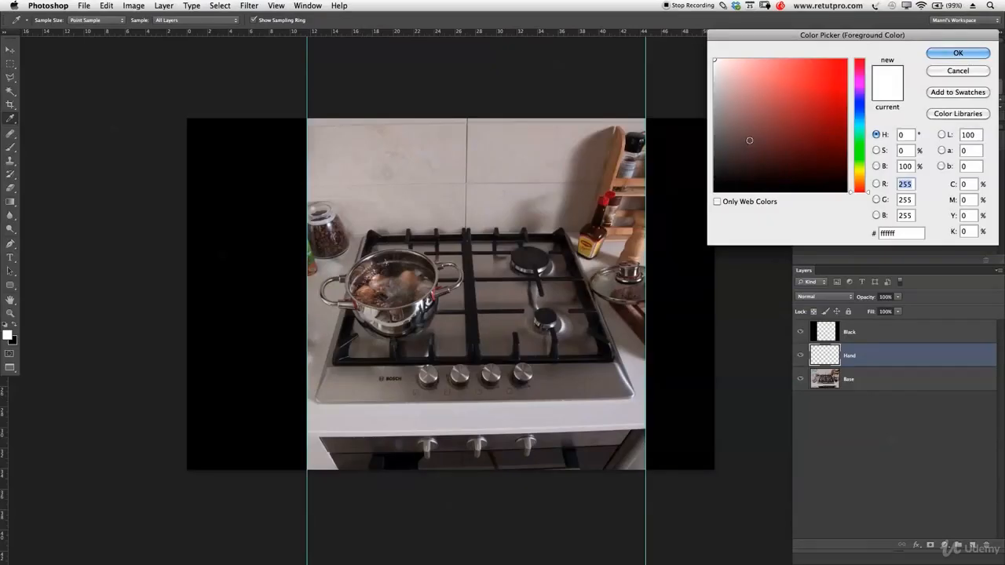
left_click_drag(749, 139, 886, 32)
left_click(936, 51)
key("b")
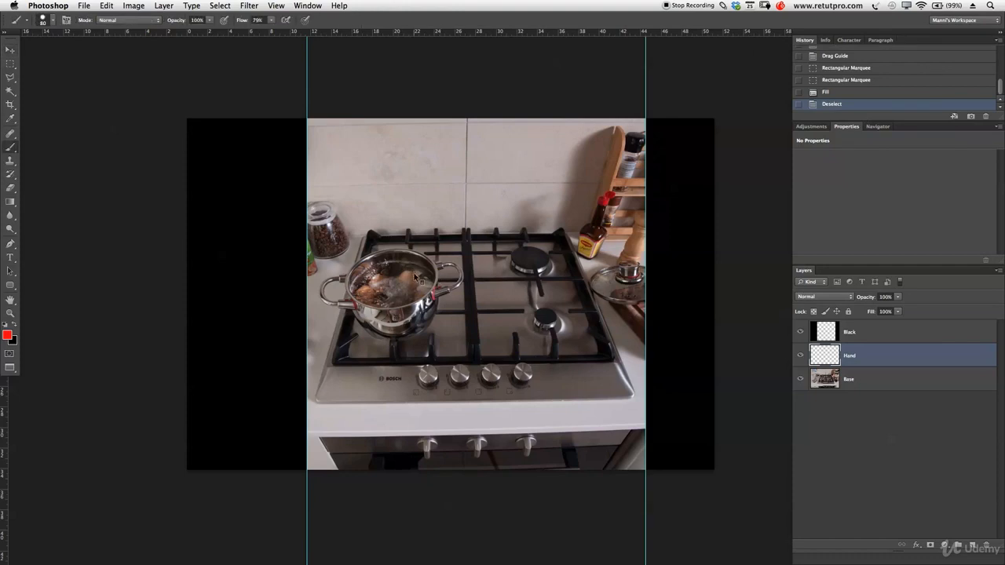
Step: Paint a rough red outline of a forearm and hand holding a phone over the stove on the Hand layer
mouse_move(431, 306)
left_mouse_down()
mouse_move(487, 307)
mouse_move(437, 311)
mouse_move(443, 293)
mouse_move(430, 311)
left_mouse_up()
mouse_move(368, 438)
left_mouse_down()
mouse_move(474, 298)
mouse_move(483, 267)
mouse_move(465, 228)
mouse_move(495, 227)
mouse_move(499, 192)
mouse_move(525, 176)
mouse_move(538, 238)
mouse_move(501, 291)
left_mouse_up()
left_click_drag(541, 207, 549, 223)
mouse_move(550, 228)
left_mouse_down()
mouse_move(563, 241)
mouse_move(551, 245)
left_mouse_up()
mouse_move(547, 248)
left_mouse_down()
mouse_move(564, 259)
mouse_move(548, 272)
left_mouse_up()
left_click_drag(544, 302, 459, 482)
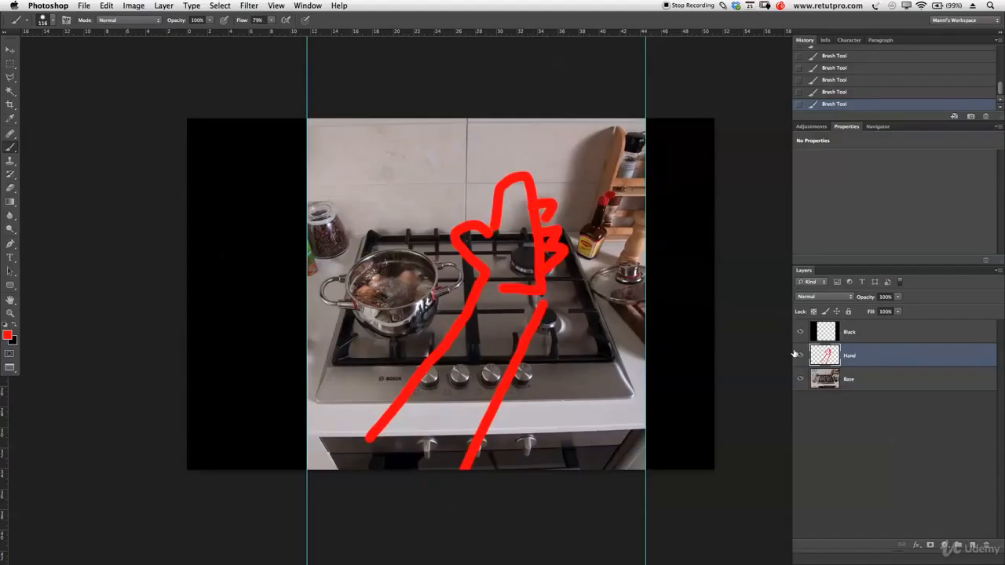
Step: Move the red hand sketch slightly left, and hide the Hand and Black layers
key("v")
mouse_move(544, 318)
left_mouse_down()
mouse_move(570, 307)
mouse_move(511, 311)
left_mouse_up()
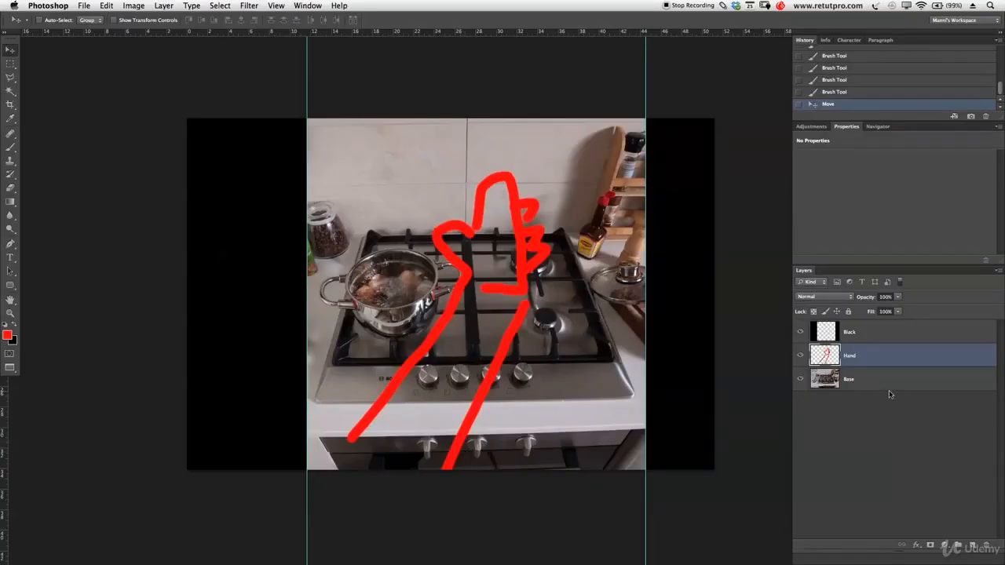
left_click(801, 356)
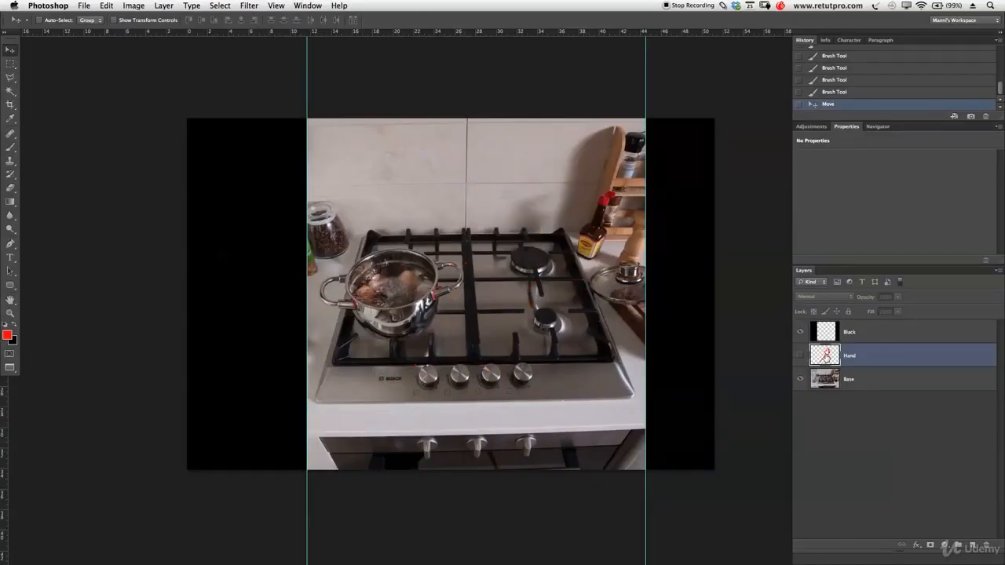
left_click(799, 334)
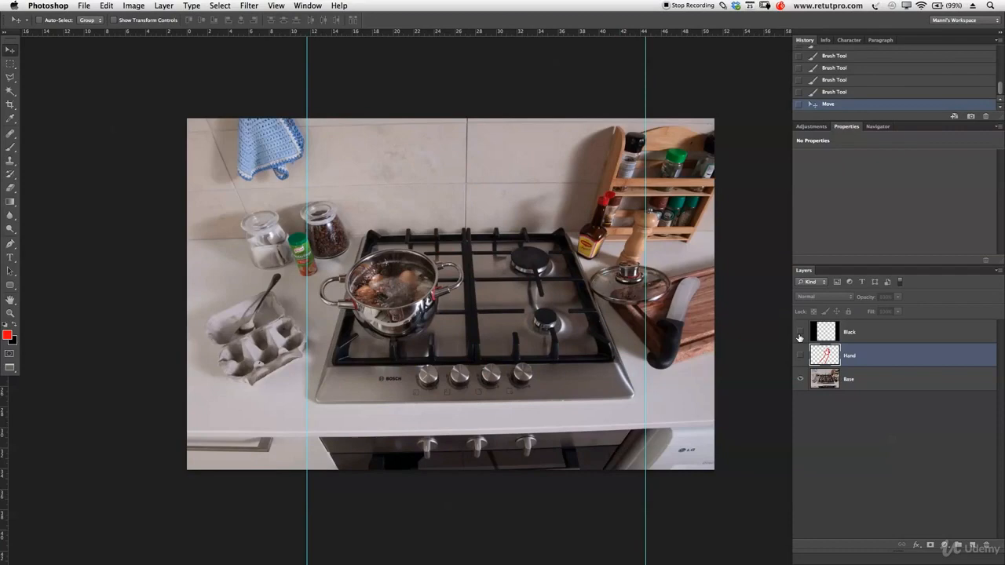
Step: Warp the Base layer by pulling its upper-left corner slightly upward to straighten the wall tile line
left_click(876, 388)
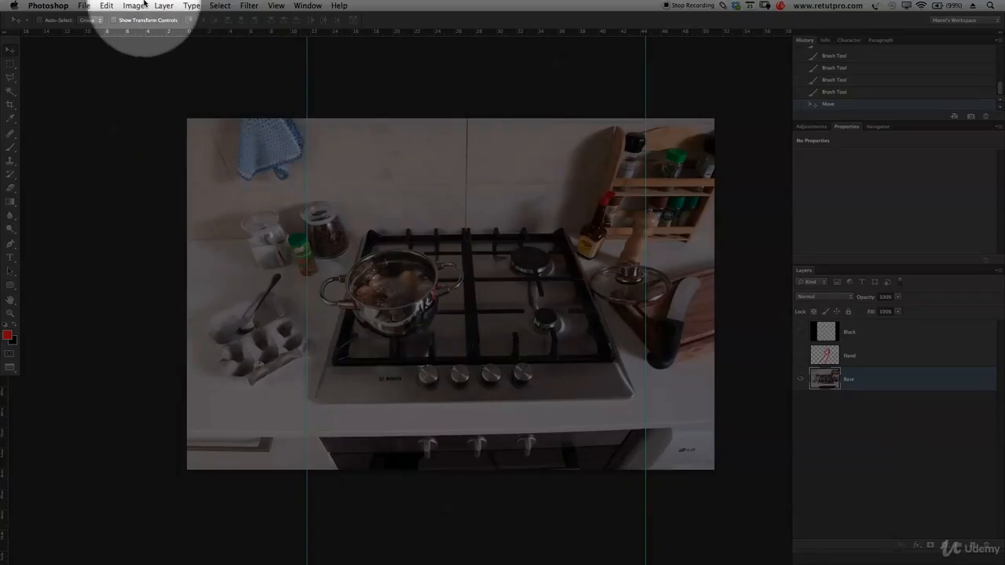
left_click(106, 6)
mouse_move(130, 237)
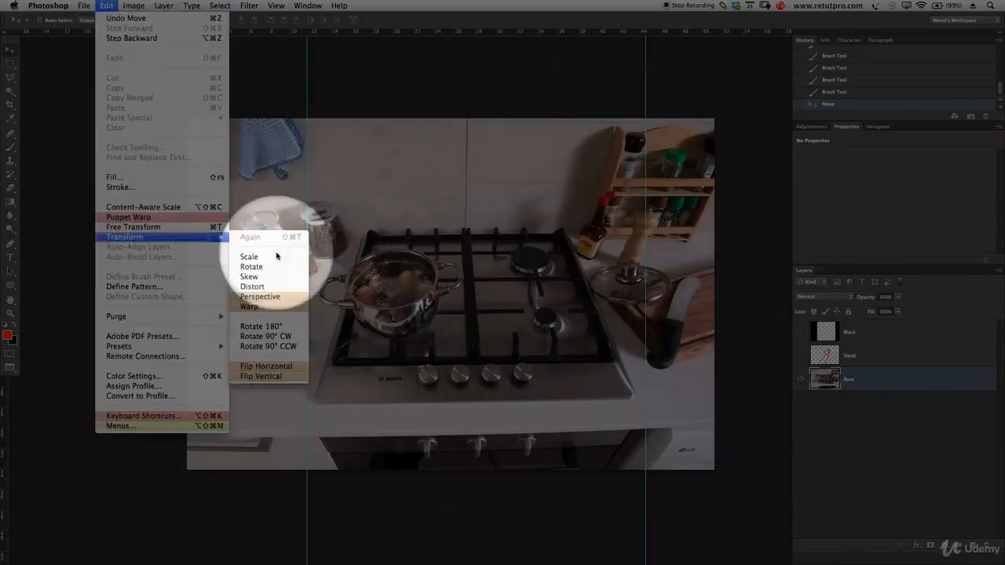
left_click(281, 301)
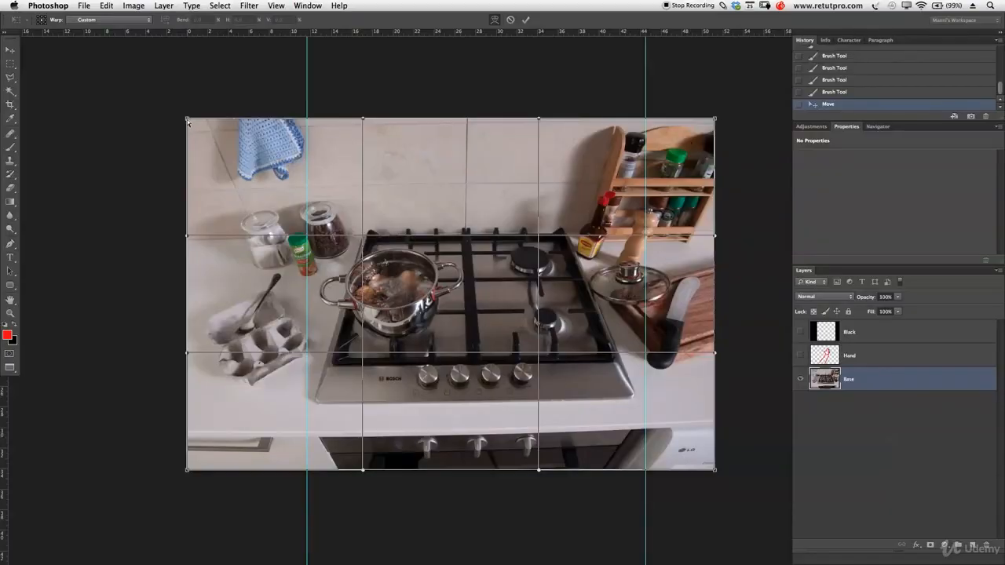
left_click_drag(187, 118, 186, 111)
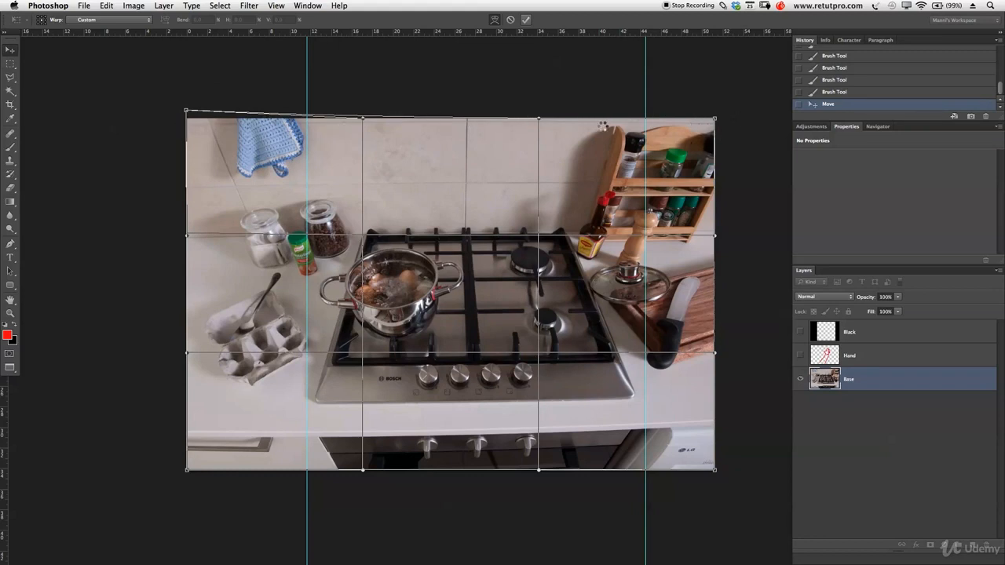
key("Return")
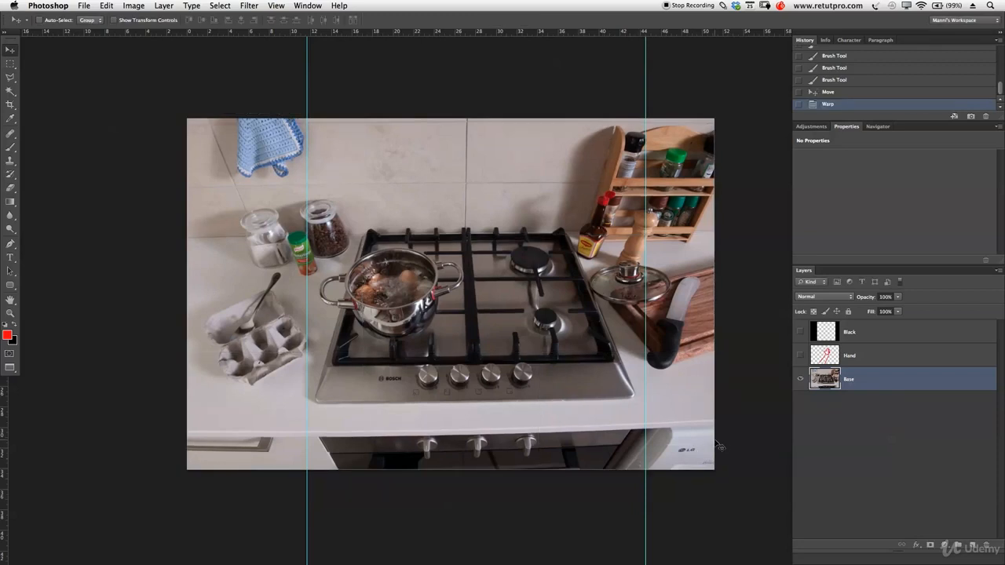
Step: Add a horizontal guide along the counter's front edge and warp the Base layer's lower-right corner outward to level the counter with it
left_click_drag(552, 37, 518, 438)
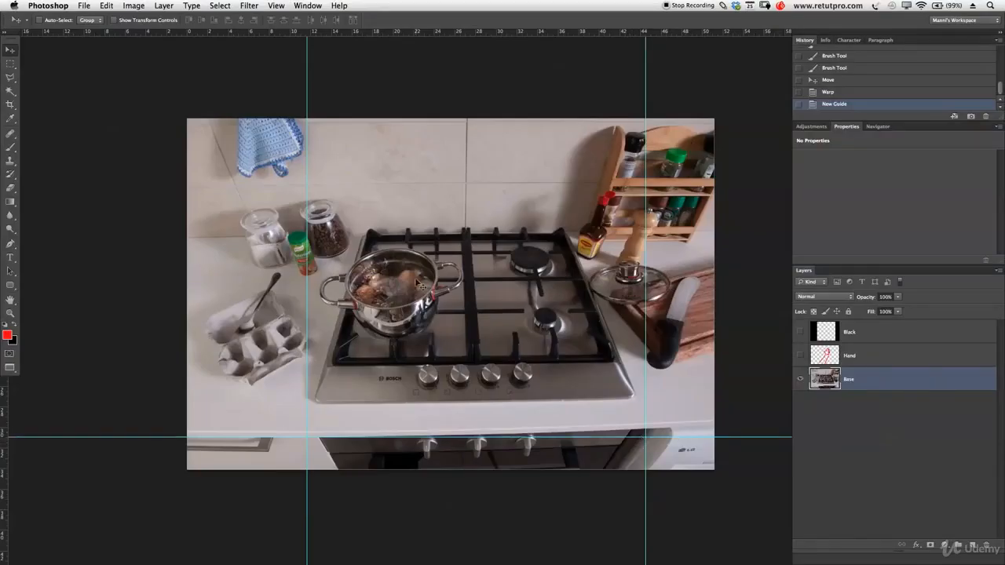
left_click(163, 6)
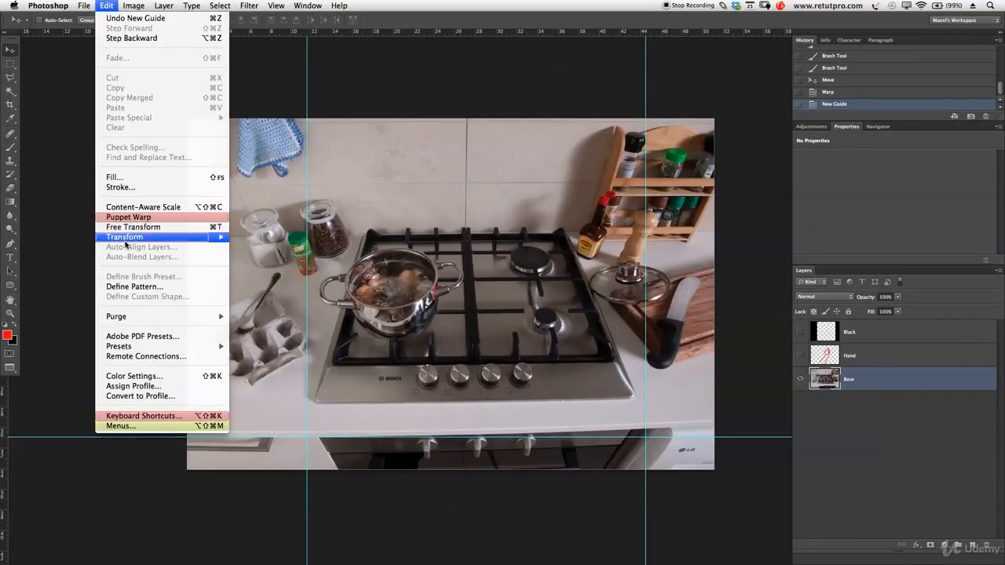
mouse_move(126, 240)
left_click(292, 311)
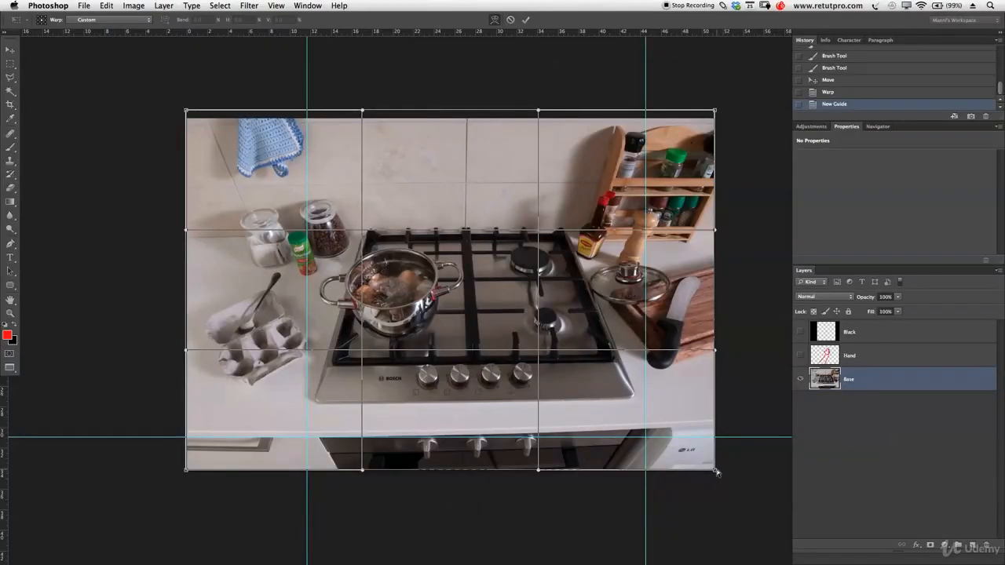
left_click_drag(720, 475, 724, 484)
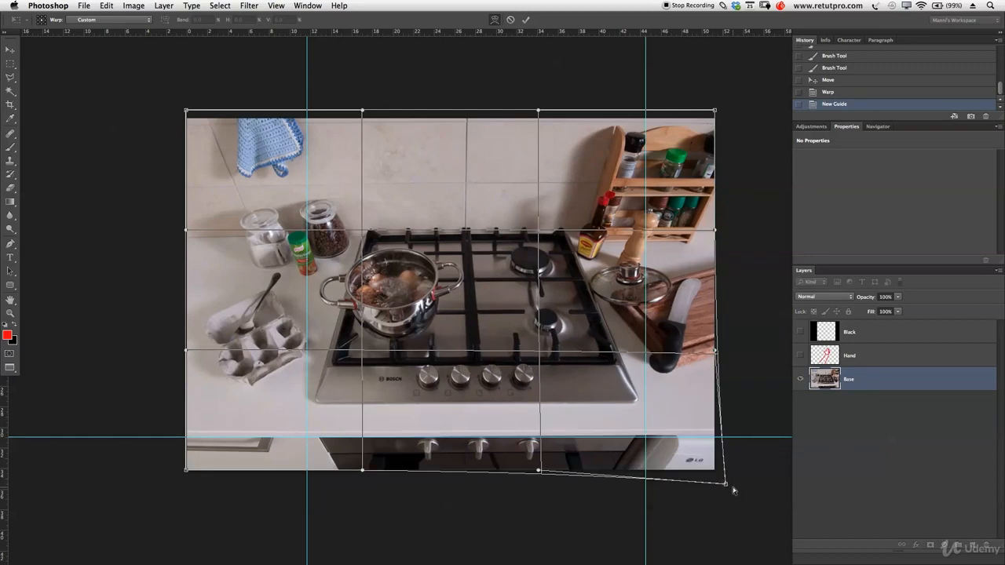
left_click_drag(726, 487, 727, 487)
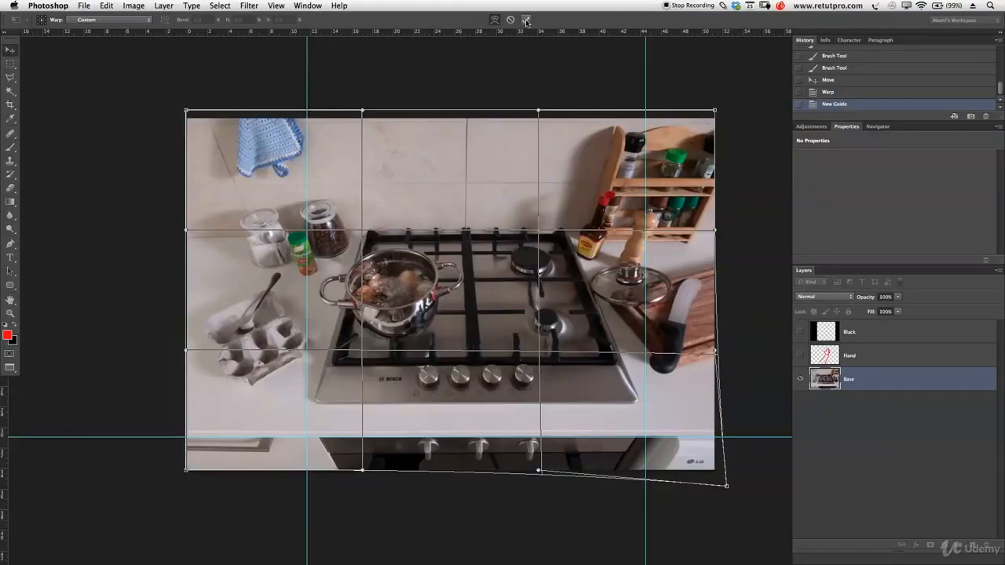
left_click(526, 20)
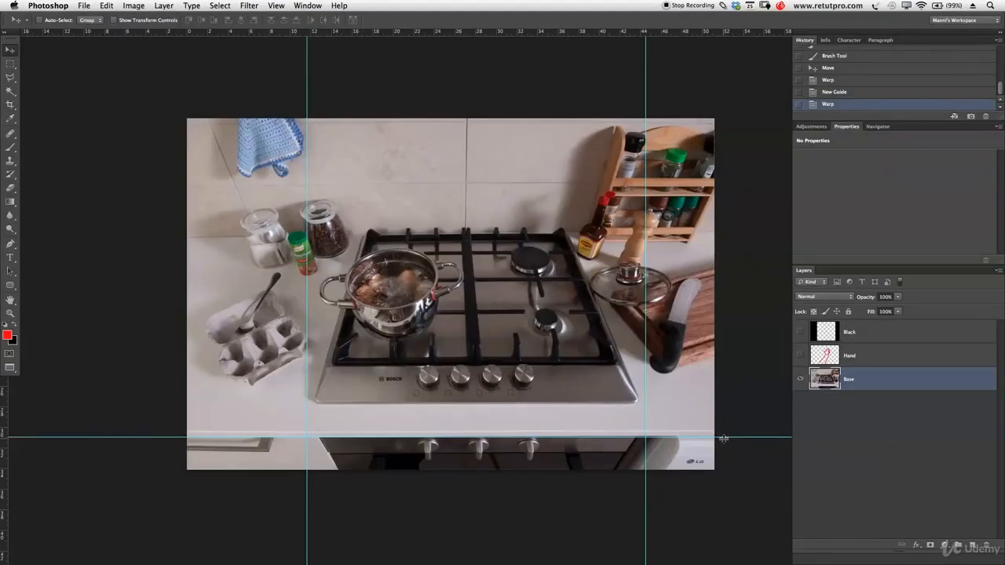
Step: Remove the horizontal guide along the counter's front edge
left_click_drag(724, 442, 727, 438)
key("ctrl+z")
left_click(729, 438)
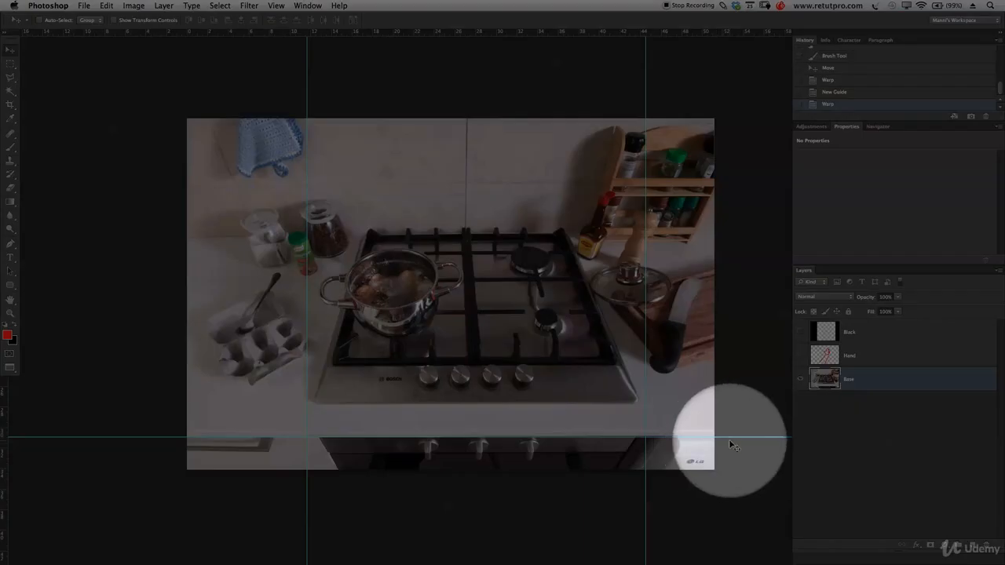
left_click(726, 436)
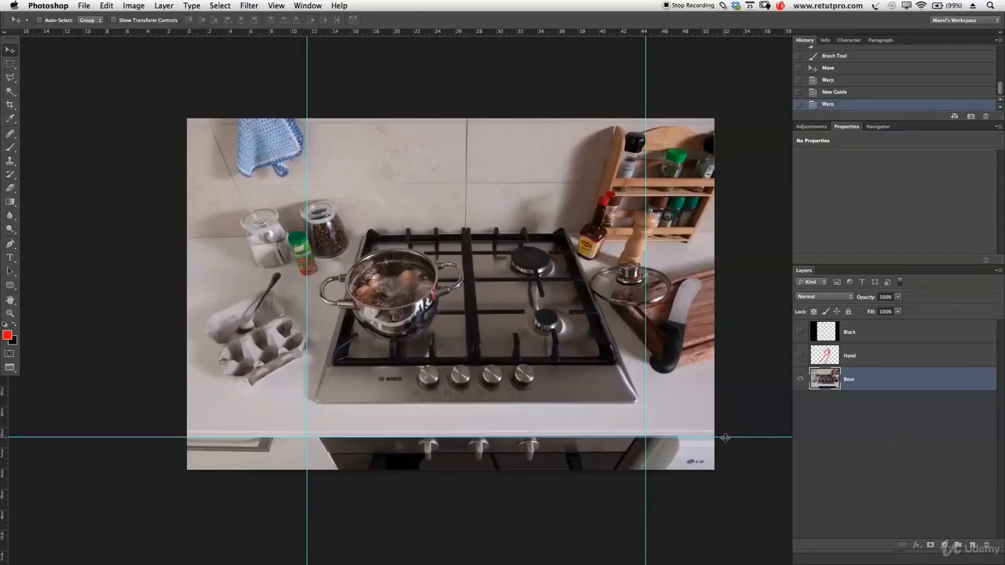
left_click_drag(727, 436, 730, 5)
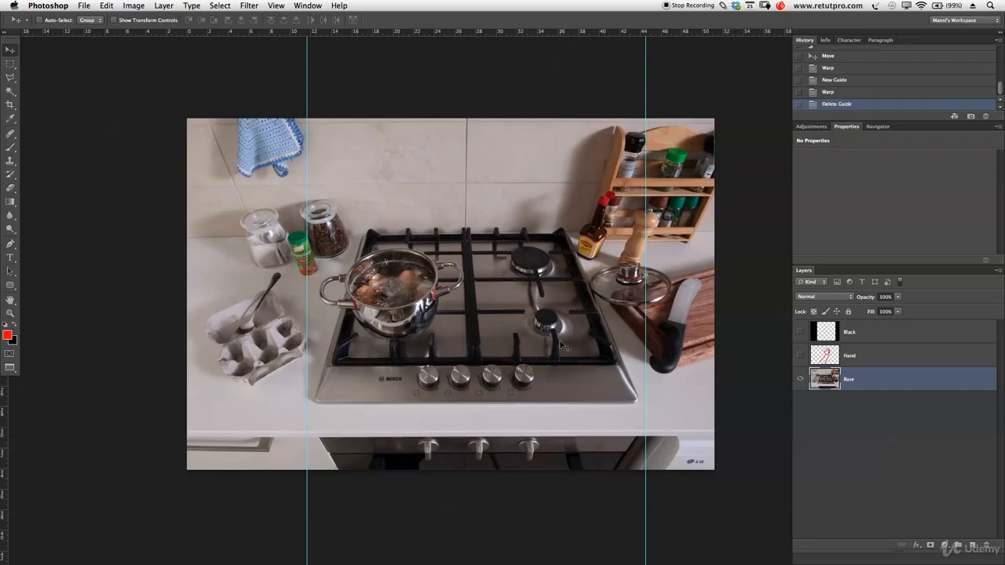
Step: Copy a rectangular area around the blue towel from the Base layer onto a new layer and rename it 2
left_click(271, 138)
key("m")
left_click_drag(173, 98, 326, 195)
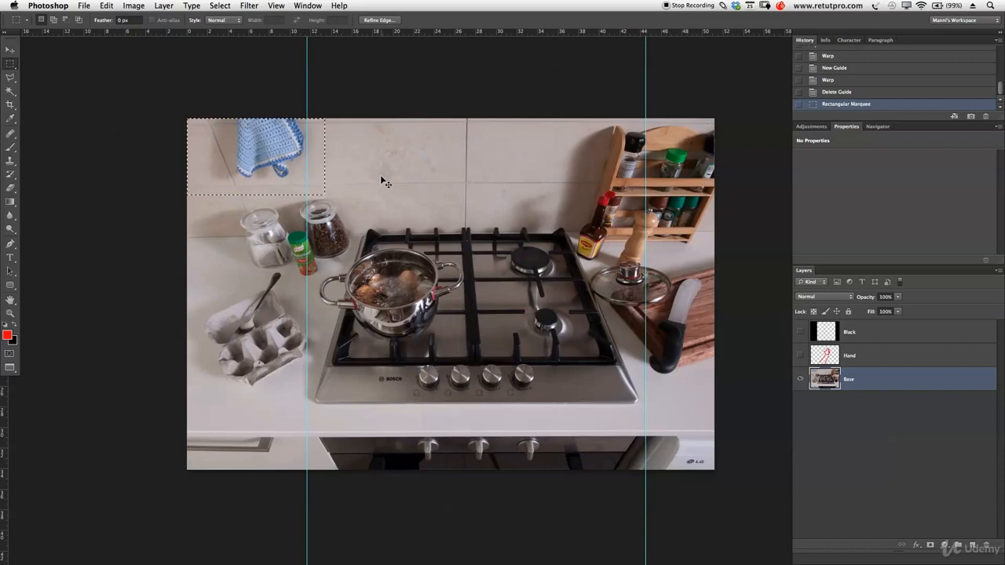
key("super+c")
key("super+v")
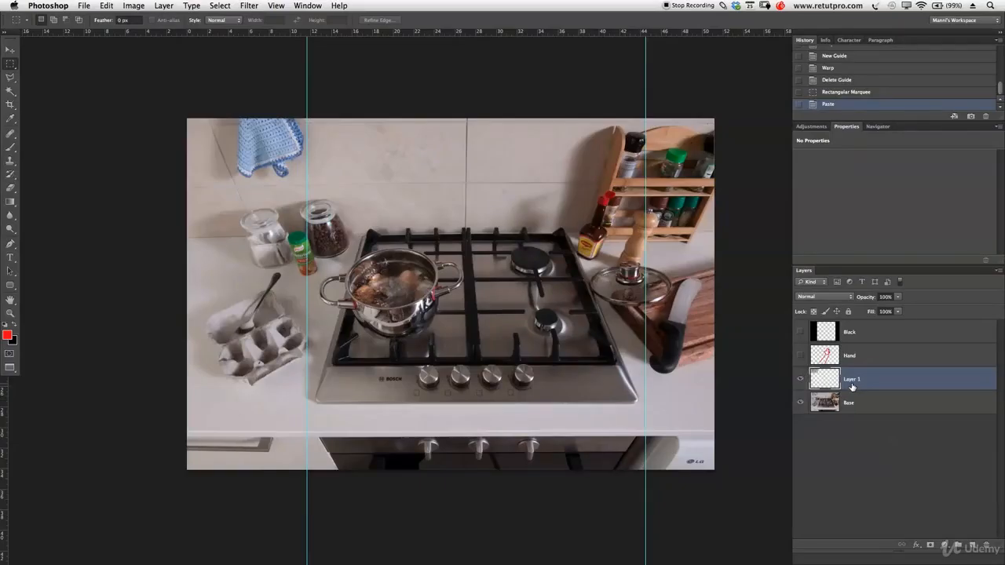
double_click(851, 380)
type("2")
key("Return")
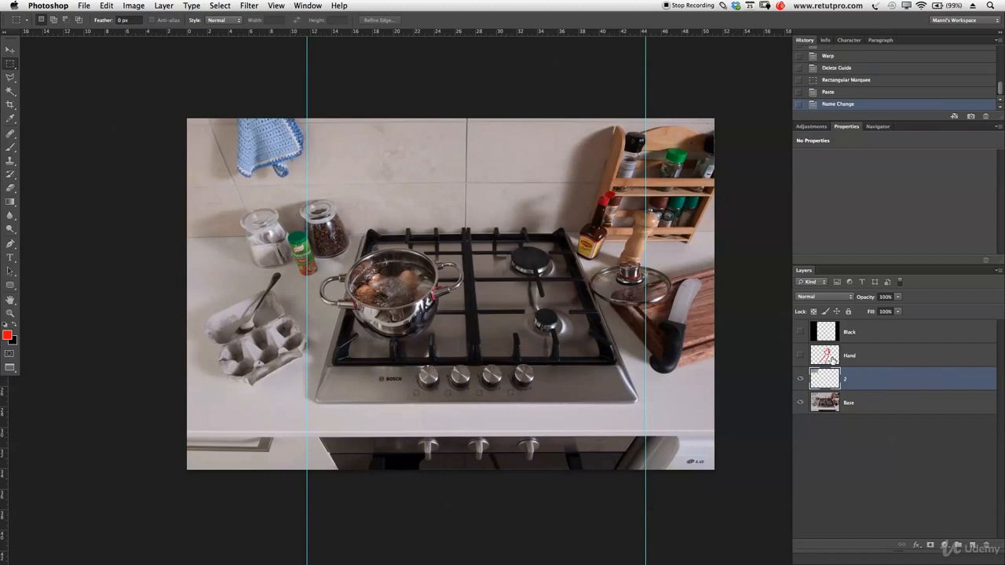
Step: Show the Black layer and move the copied towel piece right, inside the framed area, lining up its tile joints
key("v")
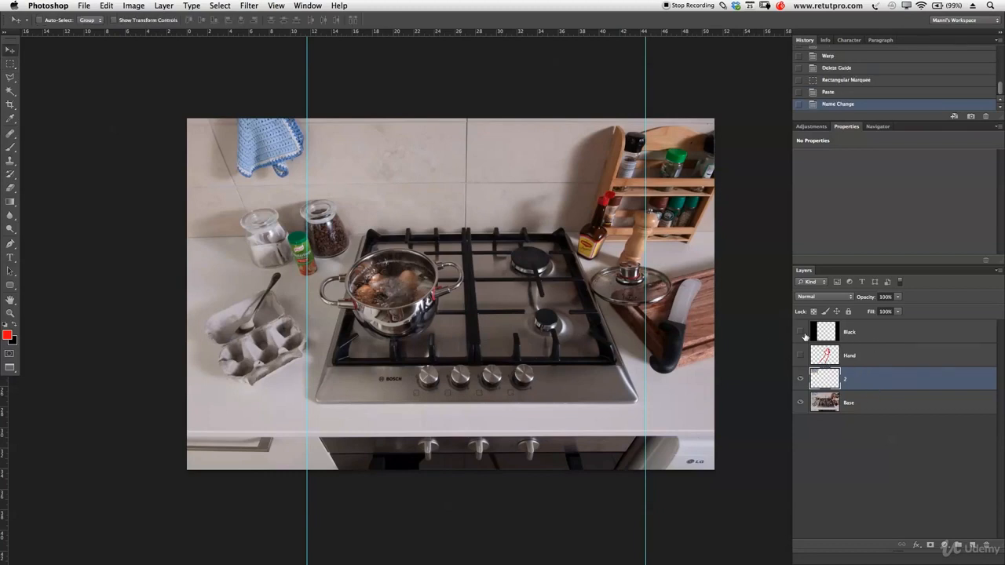
left_click(801, 333)
left_click_drag(332, 180, 399, 171)
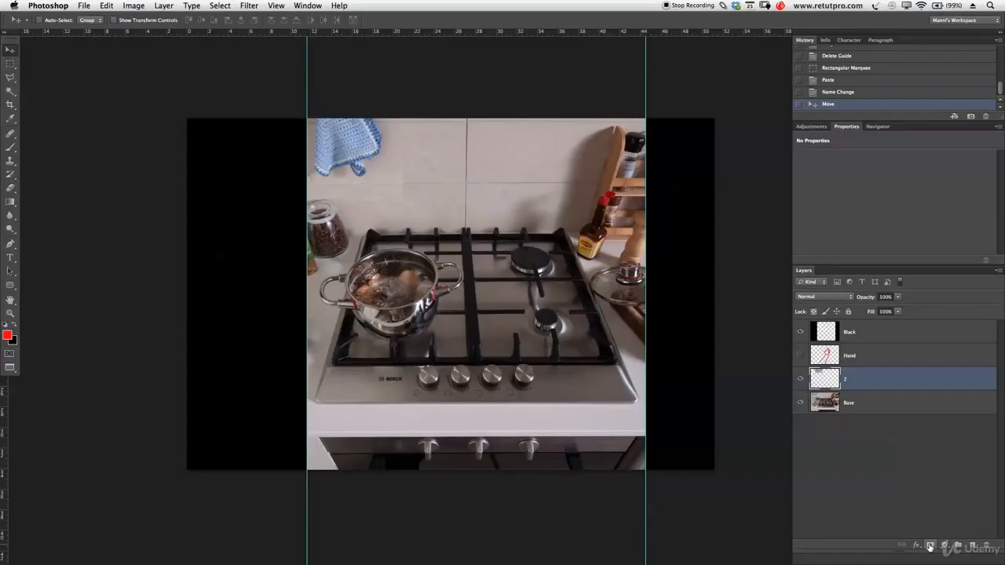
Step: Add a layer mask to layer 2 and set a soft black brush to 284 px, 50% opacity and 100% flow
left_click(930, 545)
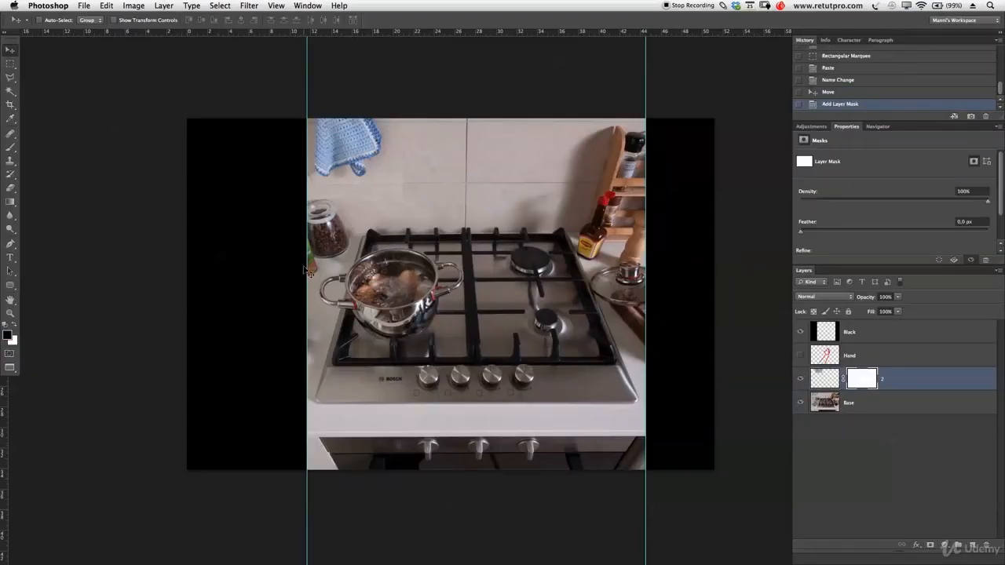
key("b")
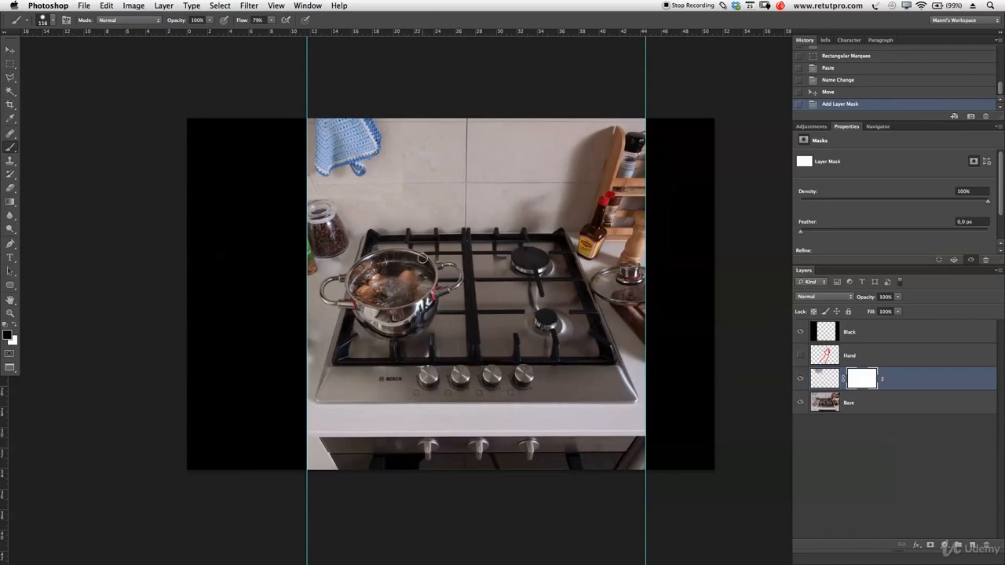
mouse_move(449, 205)
left_mouse_down()
mouse_move(495, 217)
mouse_move(490, 111)
left_mouse_up()
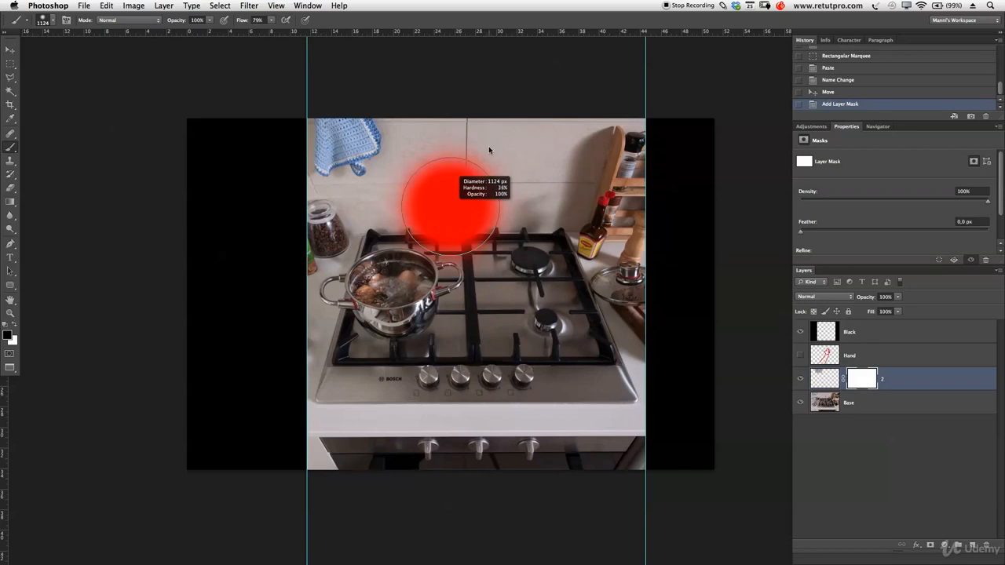
left_click_drag(487, 169, 487, 169)
left_click_drag(487, 157, 452, 171)
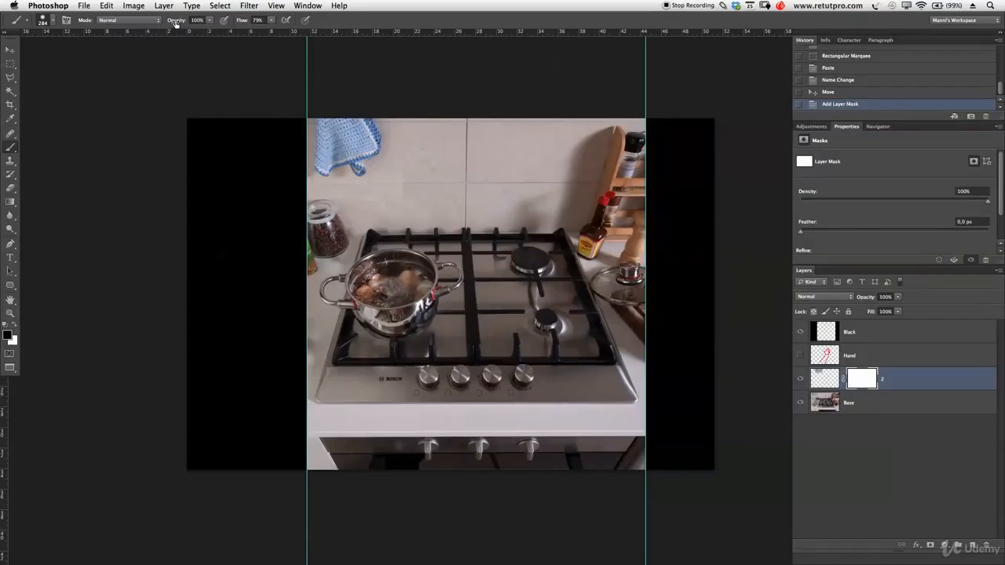
left_click_drag(175, 23, 150, 22)
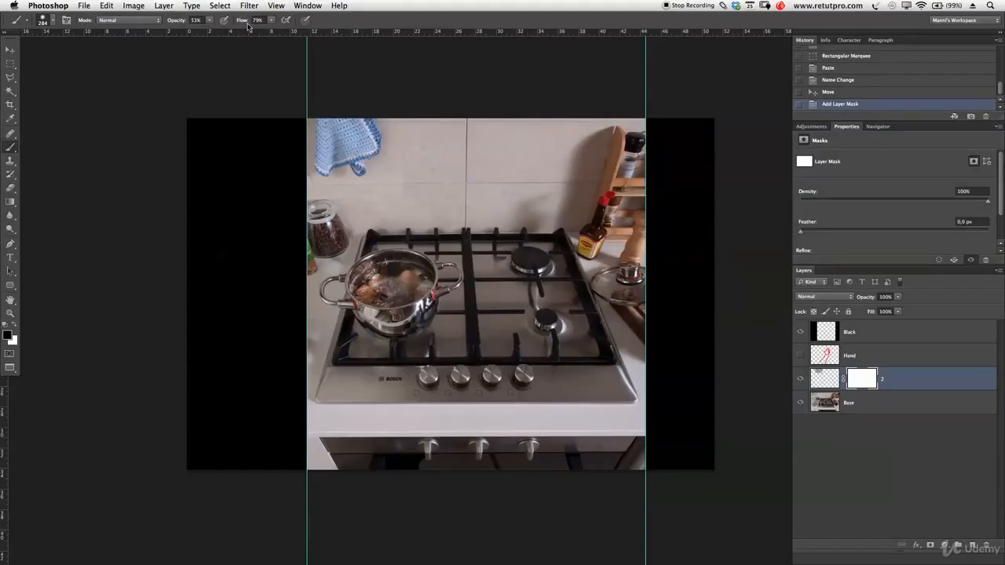
left_click_drag(245, 21, 273, 25)
left_click_drag(176, 24, 174, 24)
Step: Paint black on layer 2's mask along the towel piece's right and lower edges to blend it into the wall tiles
key("z")
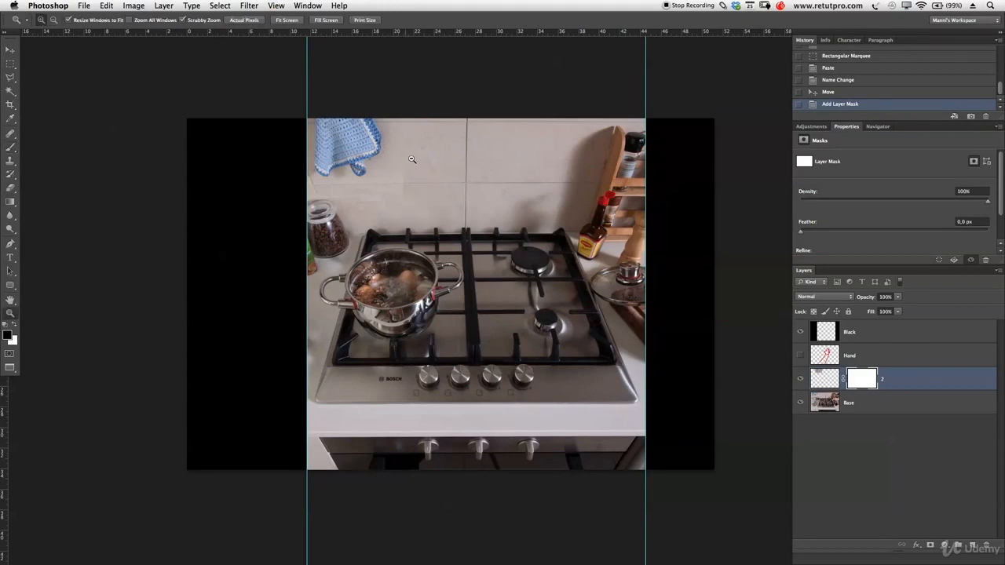
left_click(411, 159)
key("b")
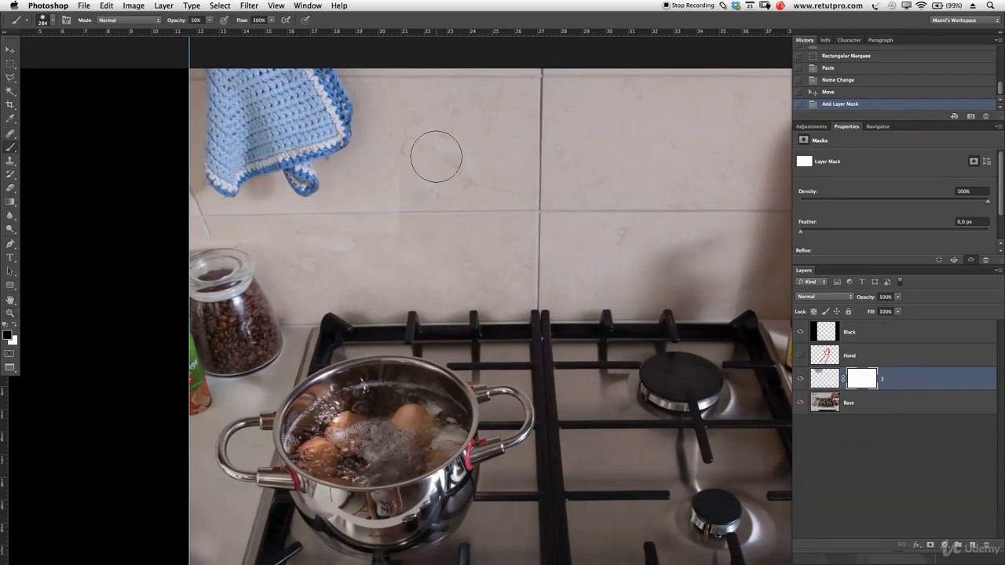
left_click(416, 84)
left_click(405, 88)
left_click(404, 224)
left_click(401, 246)
left_click(352, 241)
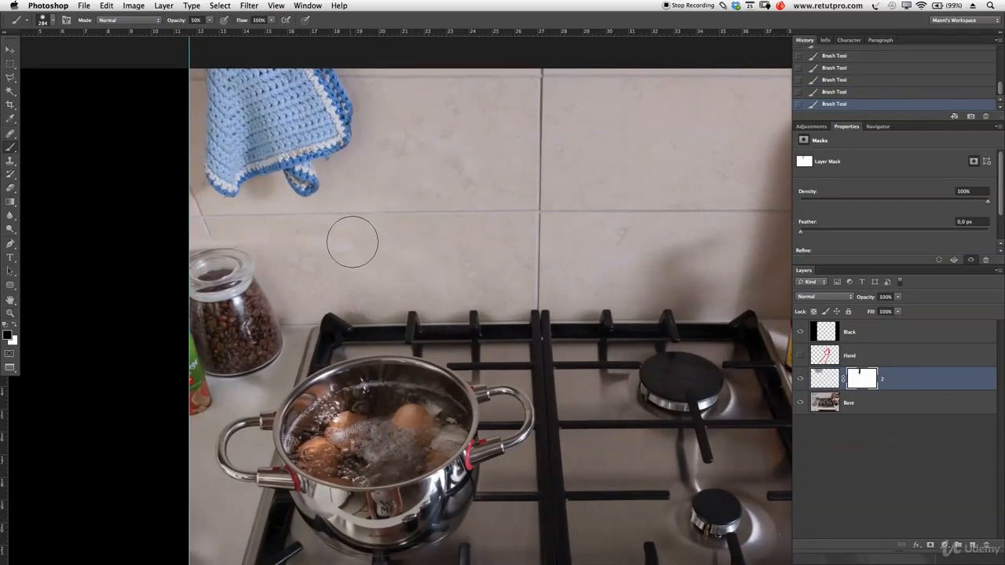
left_click(400, 94)
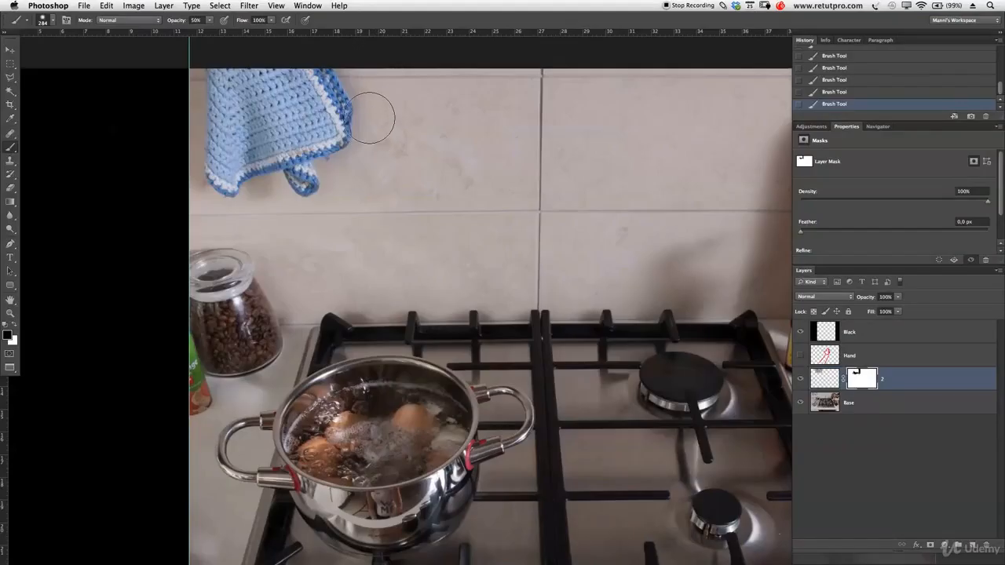
Step: Delete the Hand sketch layer, then hide the Black layer and make it active
key("z")
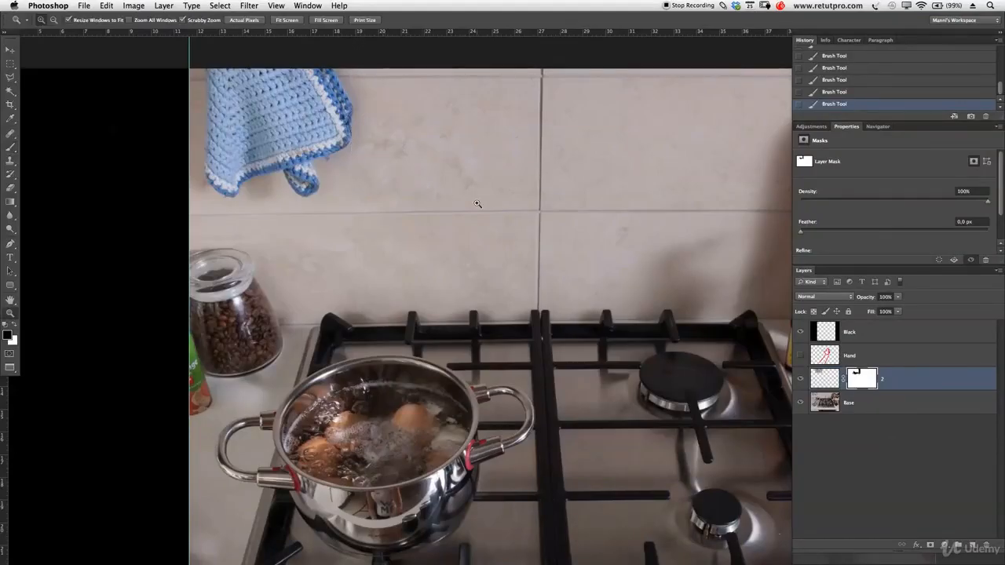
left_click(502, 224, "alt")
left_click(502, 224, "alt")
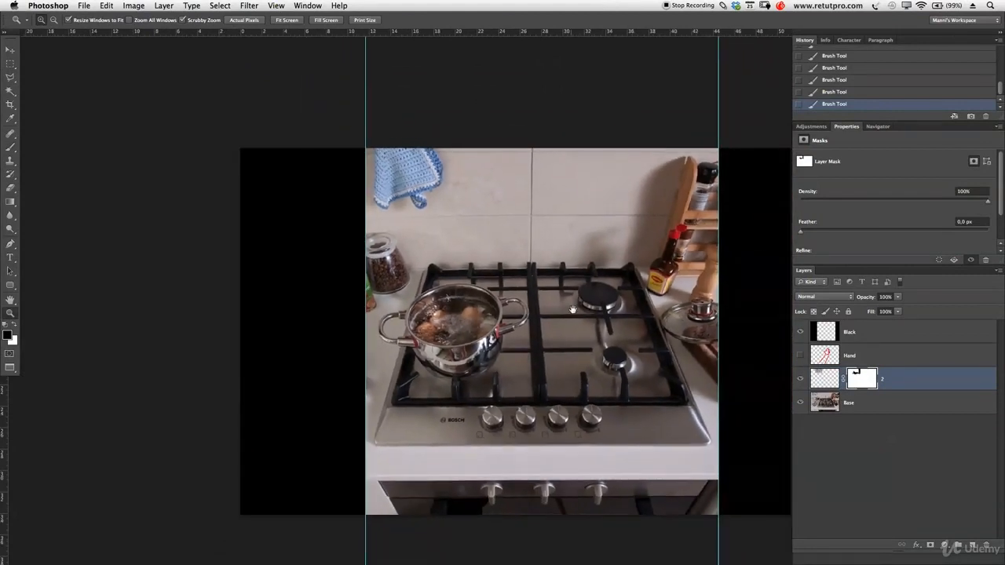
left_click_drag(572, 310, 503, 284)
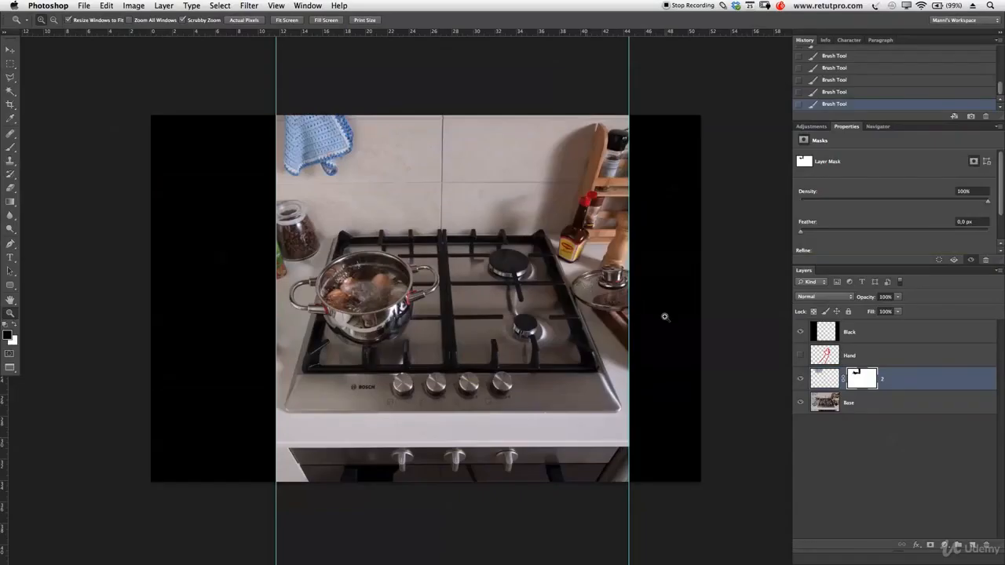
left_click(898, 355)
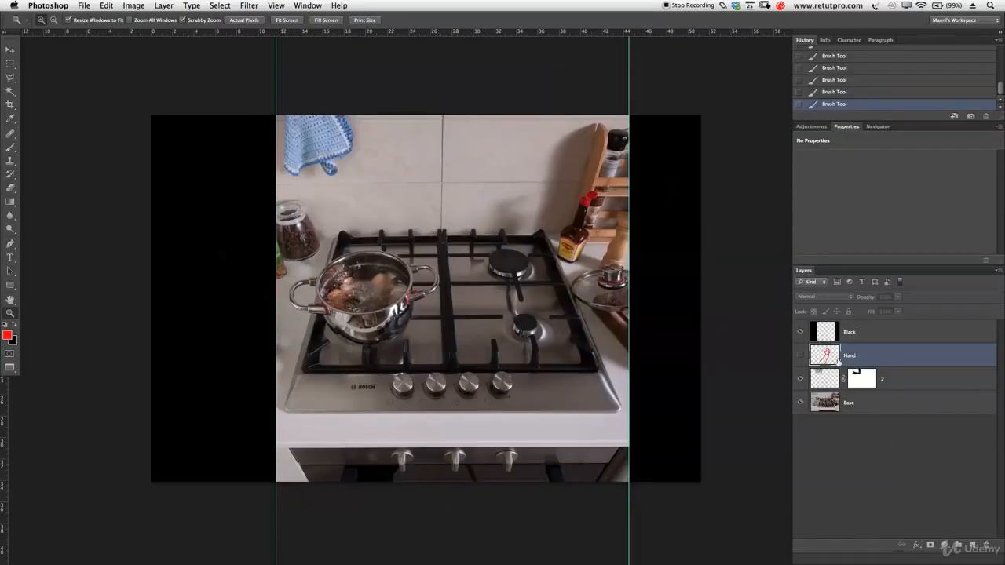
key("Delete")
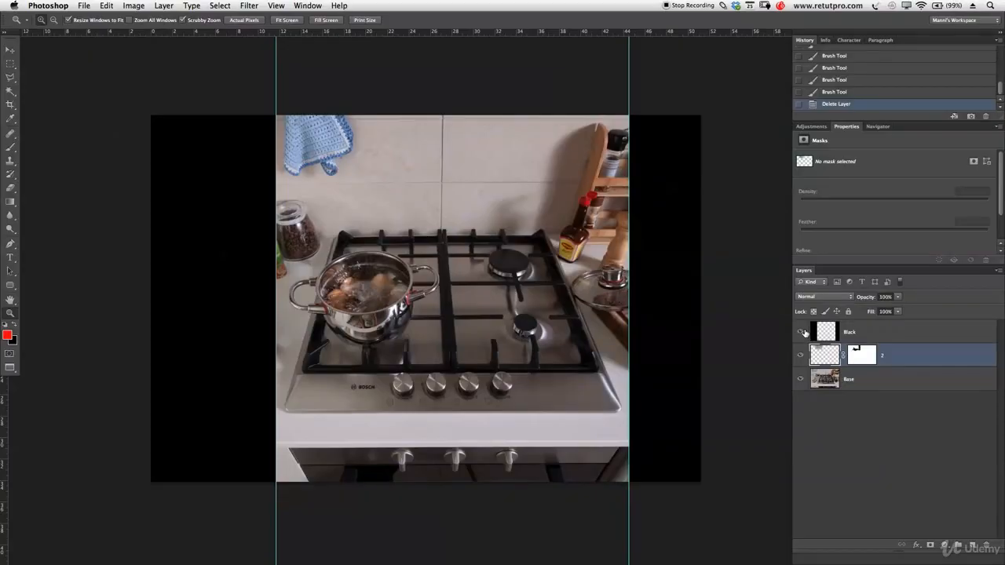
left_click(803, 333)
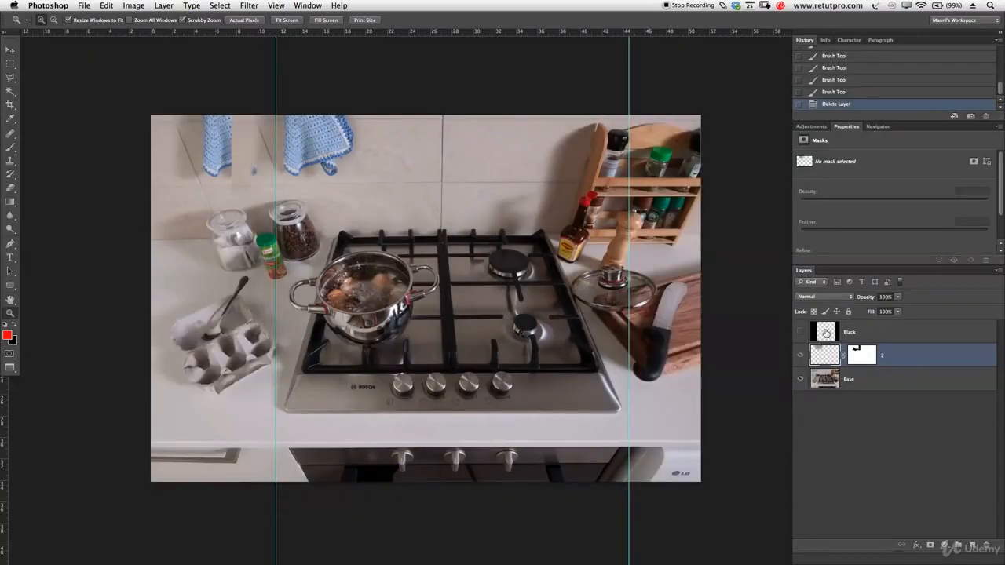
left_click(853, 333)
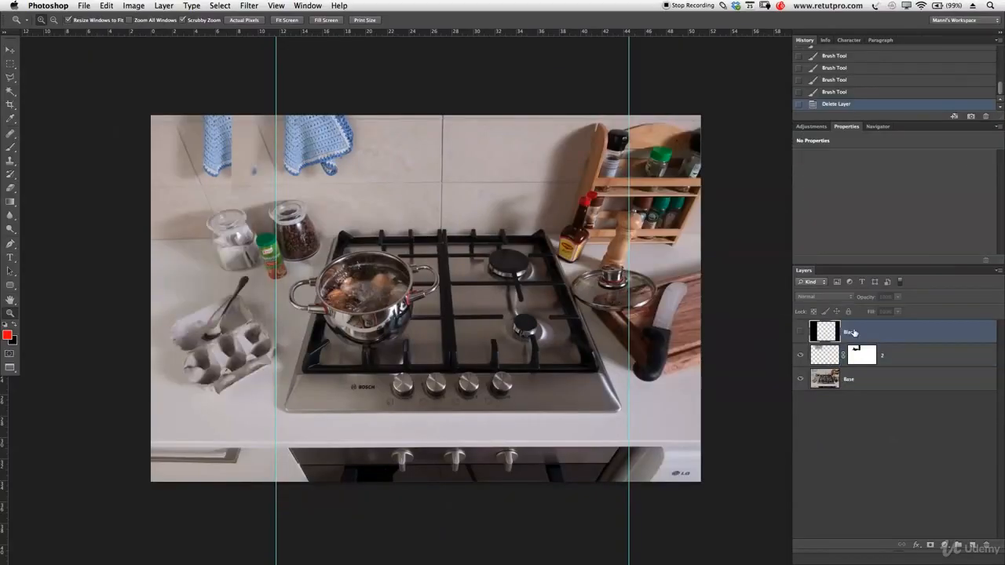
Step: Check the retouched photo with and without the Black layer's side bars
left_click(895, 357)
left_click(832, 333)
left_click(800, 334)
left_click(800, 334)
left_click(801, 335)
left_click(801, 335)
left_click(800, 335)
left_click(800, 335)
left_click(800, 336)
left_click(800, 335)
Step: Stamp the visible layers into a new layer above layer 2 and rename it Main
left_click(898, 357)
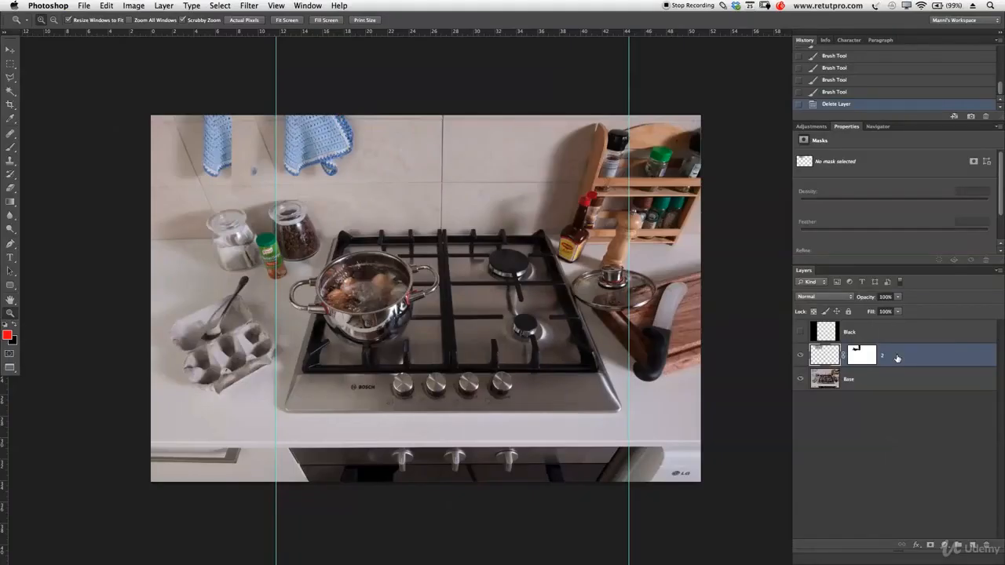
key("super+alt+shift+e")
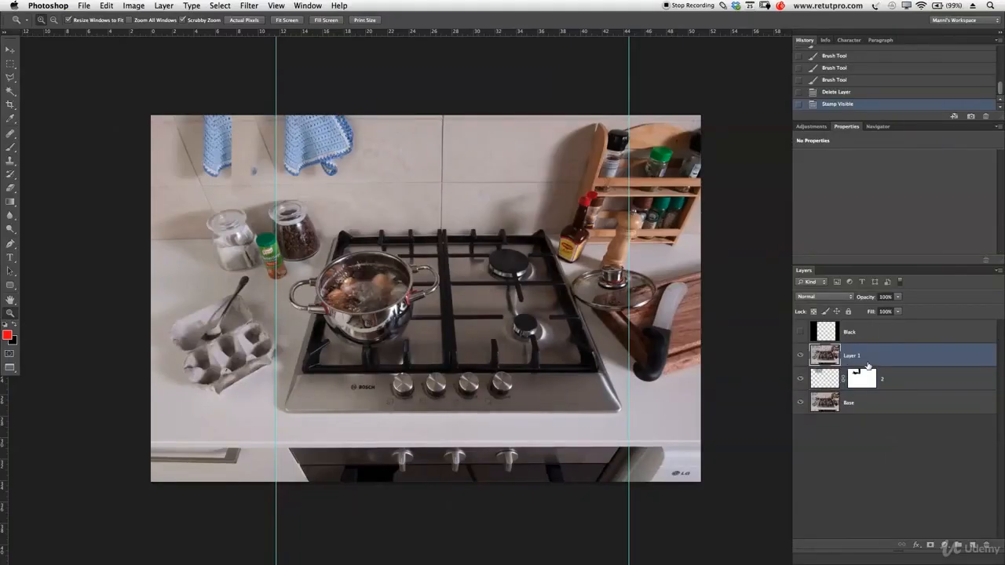
double_click(856, 356)
key("Return")
Step: Hide layers 2 and Base and show the Black layer over Main
left_click(800, 357)
left_click(800, 357)
left_click(800, 333)
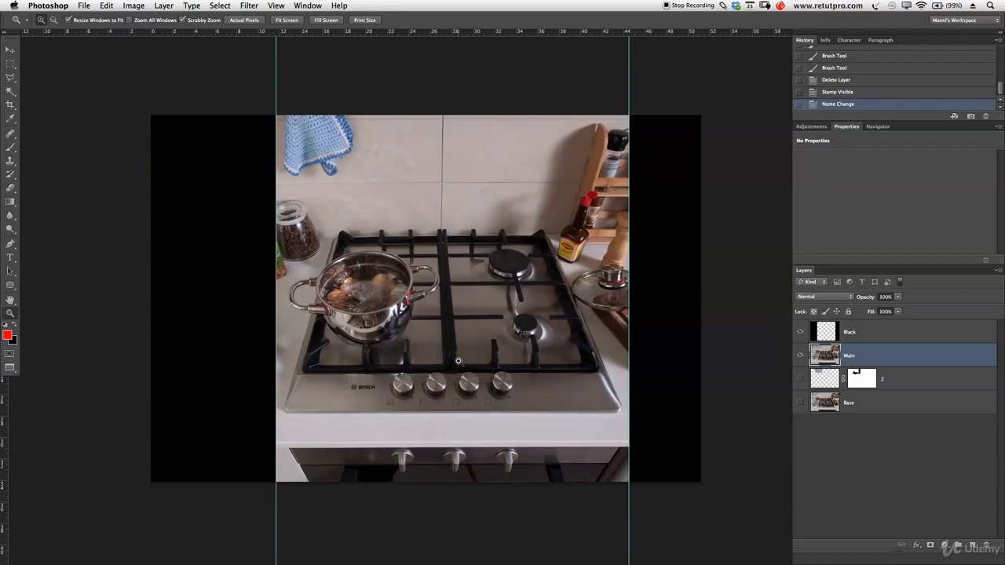
Step: Switch to the hand photo _D3X9015.NEF and display it in full-screen mode
key("f")
key("f")
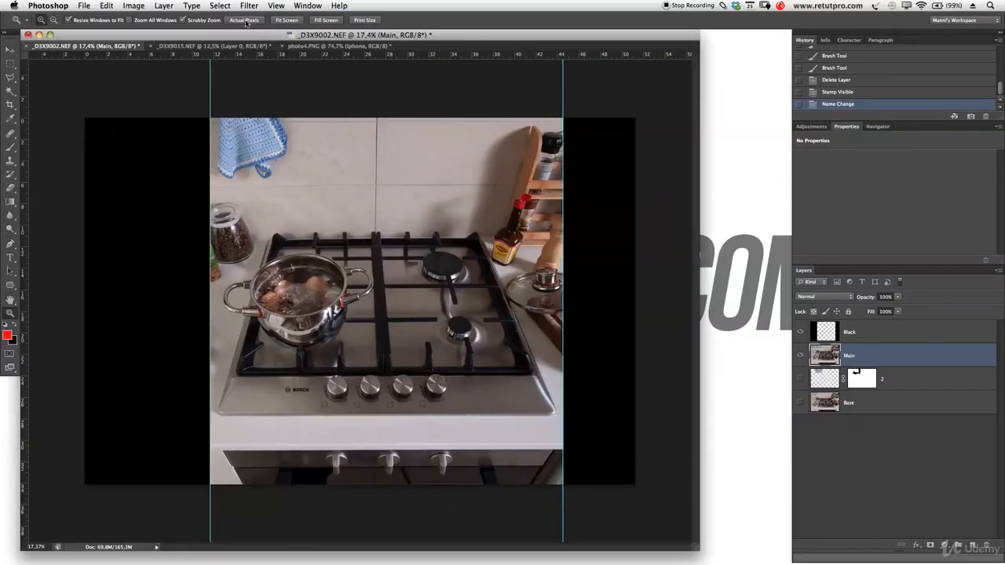
left_click(213, 46)
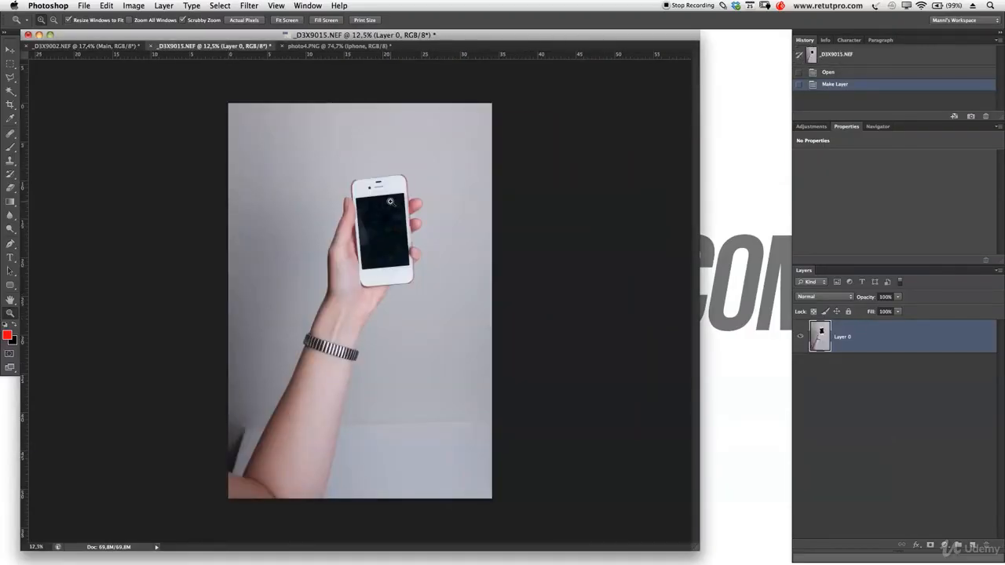
key("f")
Step: Examine the outlines of the hand, phone, bracelet and forearm up close before cutting them out
left_click_drag(476, 378, 509, 367)
left_click_drag(529, 269, 464, 437)
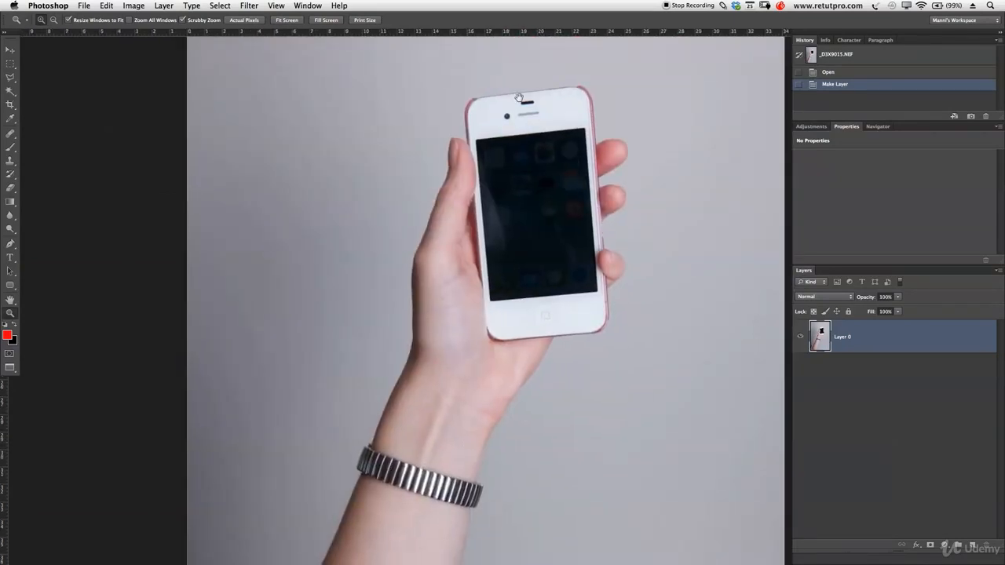
scroll(536, 316, "down", 3)
scroll(505, 333, "right", 1)
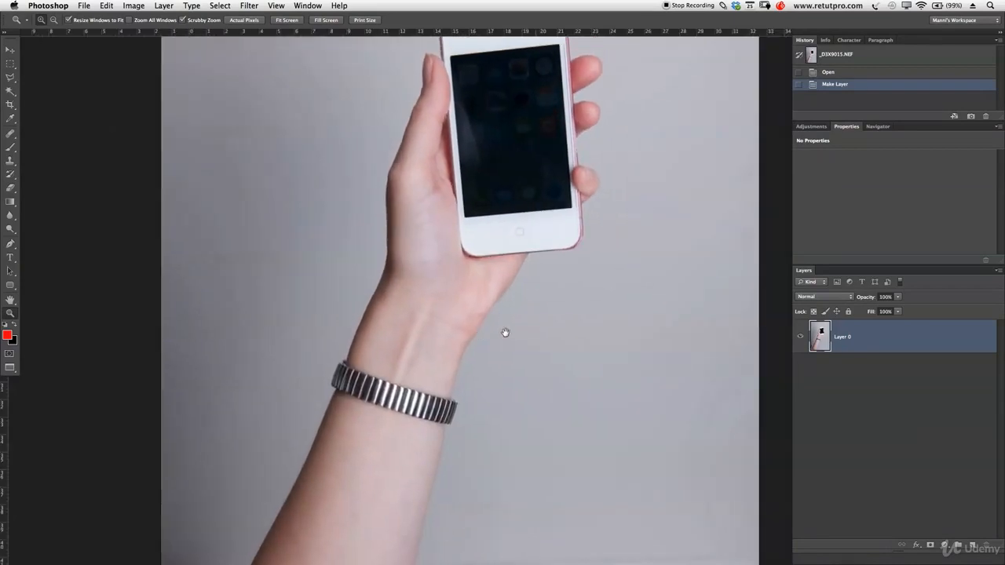
left_click_drag(505, 333, 519, 220)
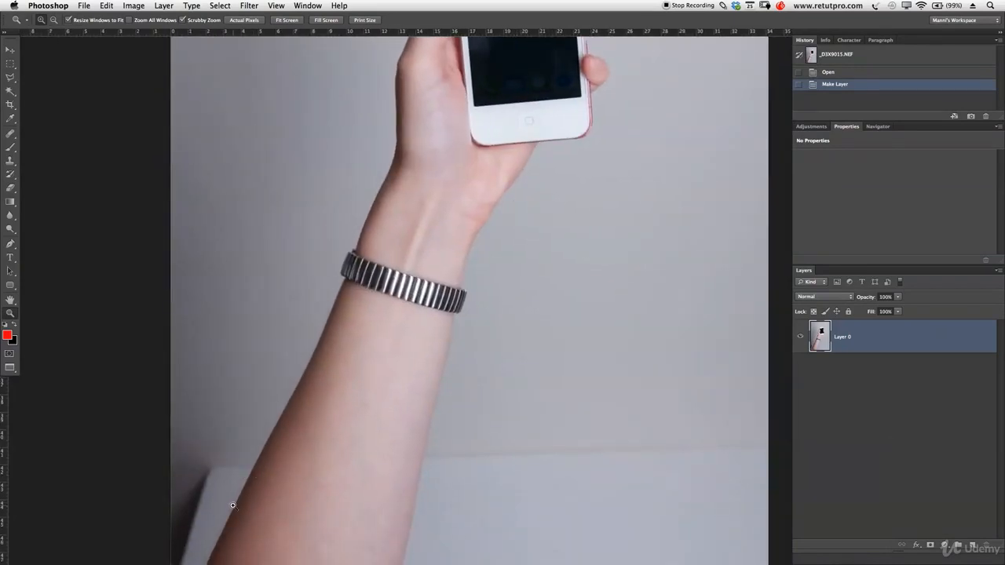
left_click(382, 293)
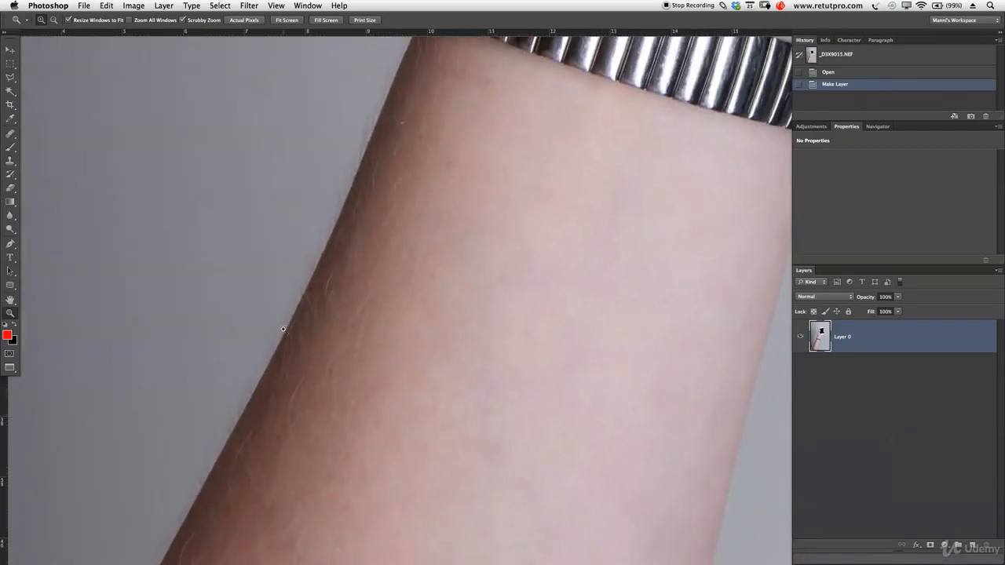
key("h")
left_click_drag(404, 106, 354, 354)
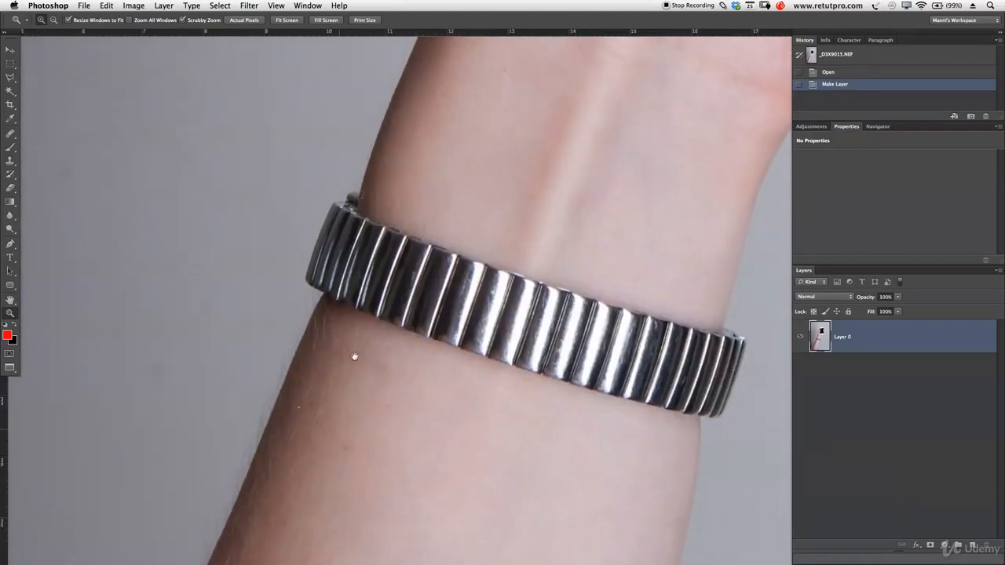
left_click_drag(431, 312, 412, 343)
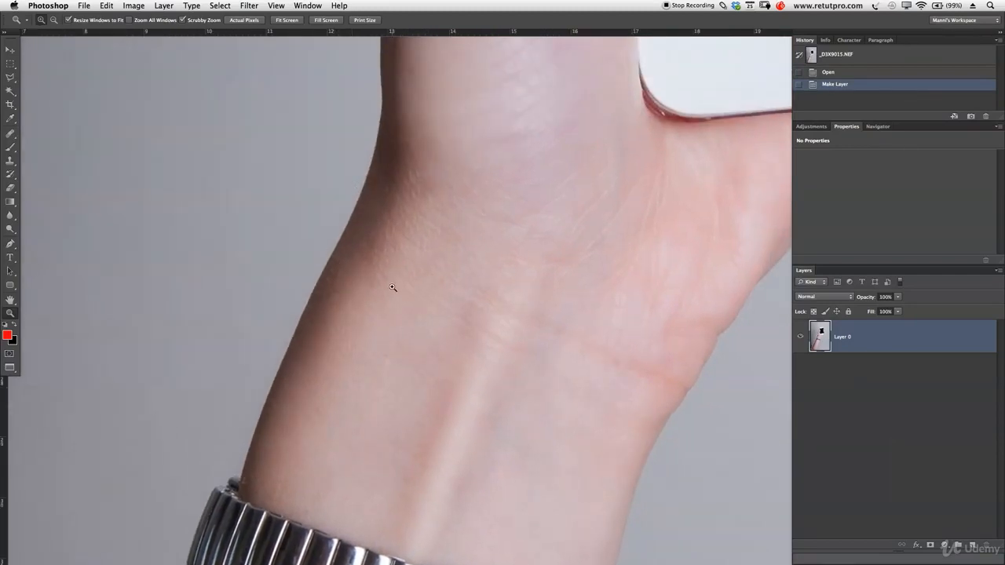
key("h")
left_click_drag(424, 308, 499, 170)
key("h")
left_click_drag(450, 390, 451, 284)
left_click_drag(353, 424, 358, 421)
Step: Start a Pen tool path beside the lower forearm and place anchor points up its left edge
key("p")
key("z")
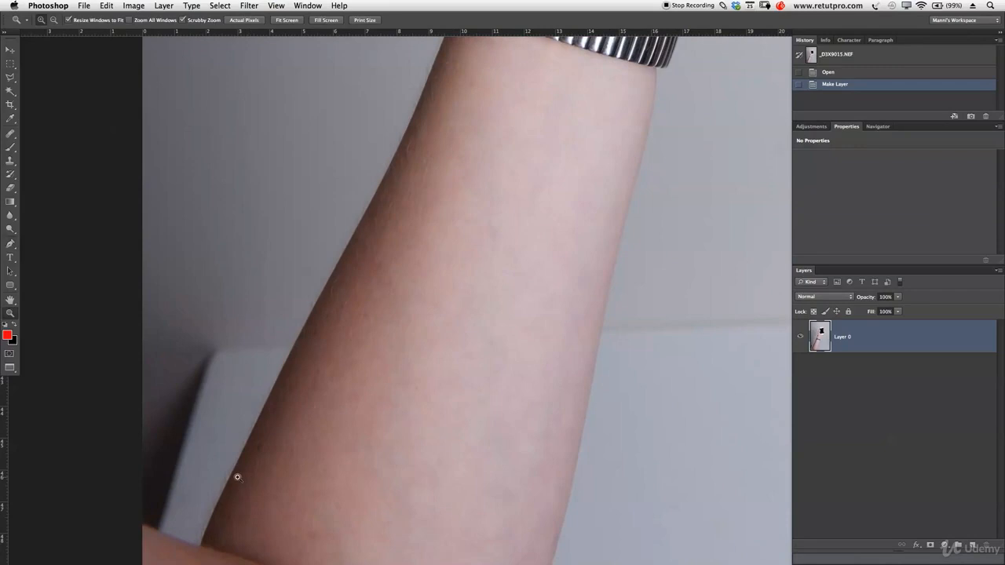
left_click_drag(236, 476, 260, 480)
key("p")
left_click(174, 484)
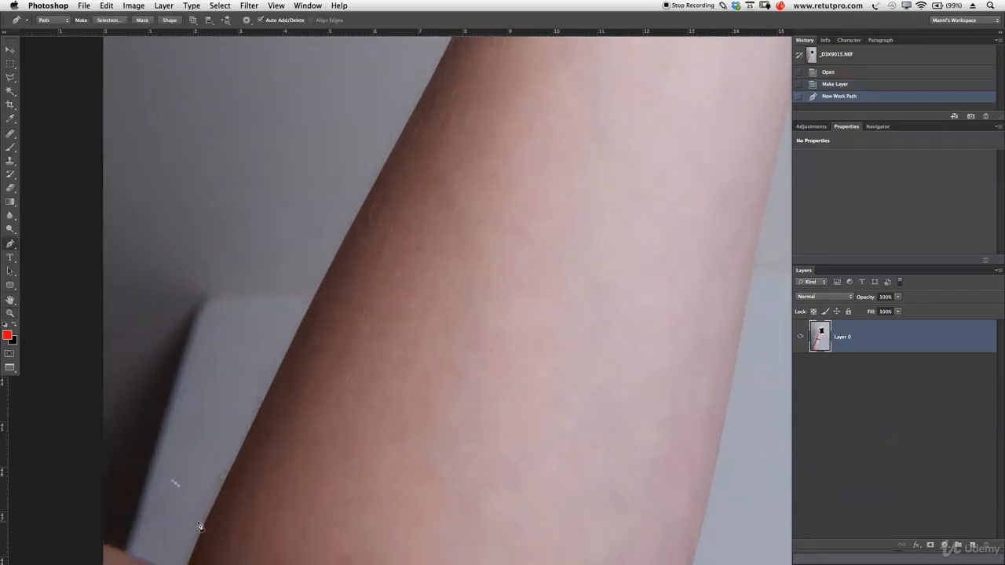
left_click(208, 516)
left_click(231, 468)
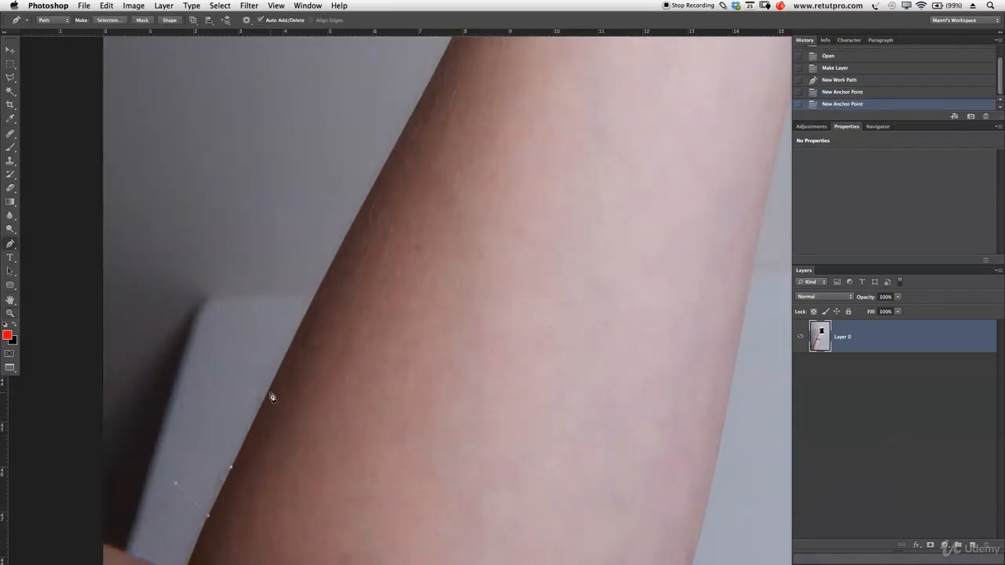
left_click(270, 390)
left_click(314, 299)
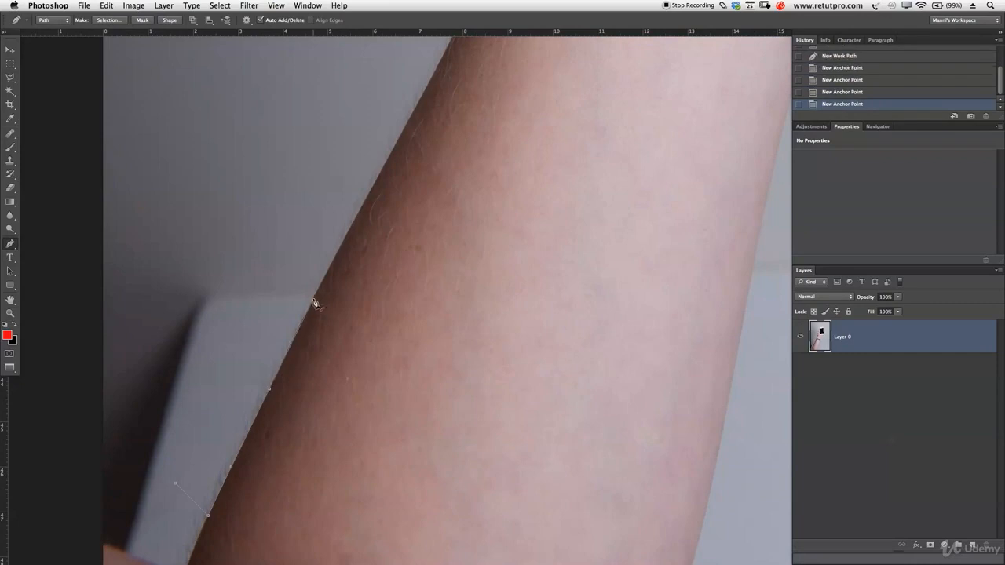
left_click(368, 198)
Step: Extend the path along the middle of the forearm's left edge, with closely spaced anchor points just inside the hairs
scroll(409, 251, "up", 5)
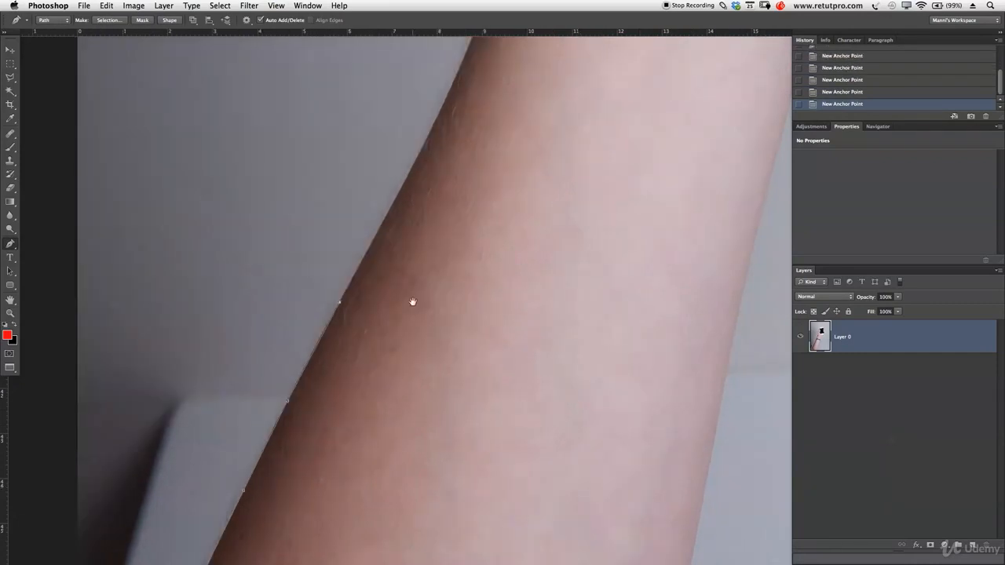
key("super+space")
left_click(387, 289)
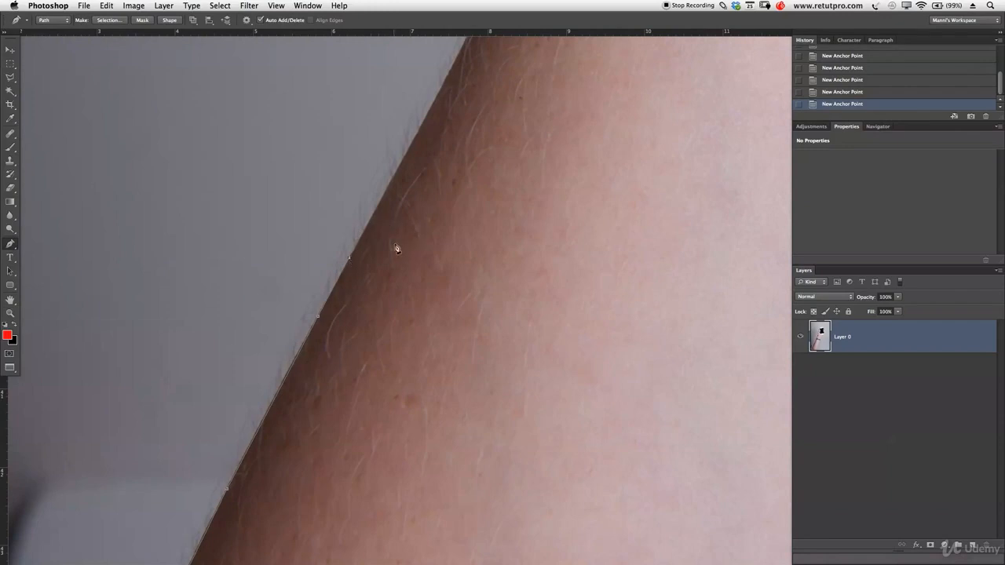
left_click(372, 217)
left_click(398, 167)
left_click_drag(444, 186, 421, 301)
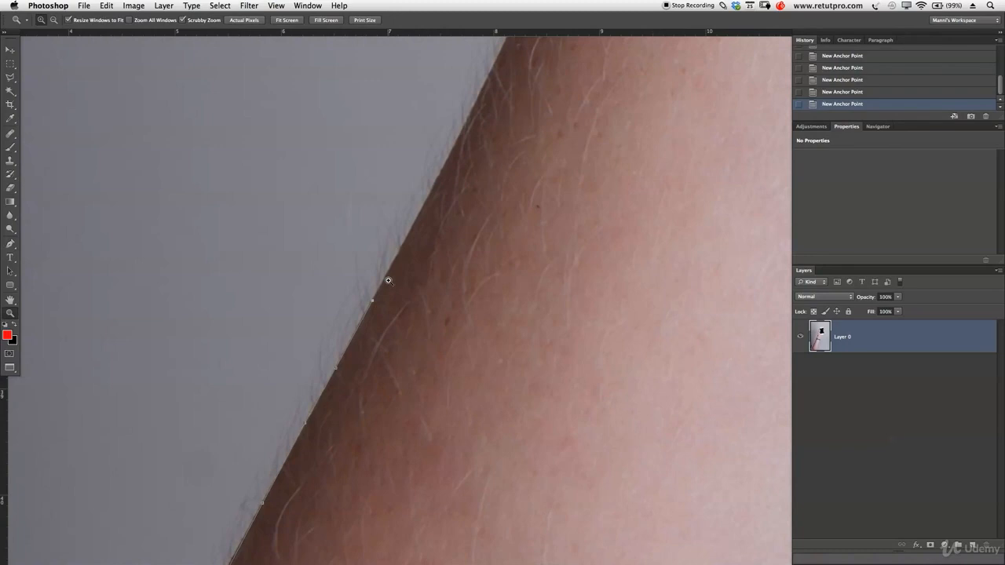
left_click(373, 301)
left_click(445, 175)
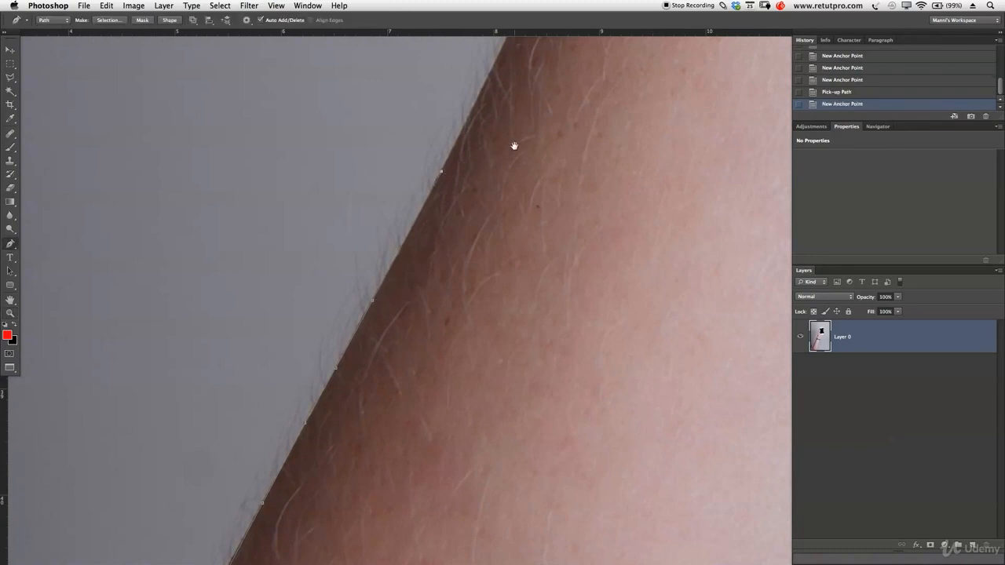
Step: Continue the path up the forearm's left edge towards the bracelet
left_click_drag(514, 146, 417, 309)
left_click(412, 210)
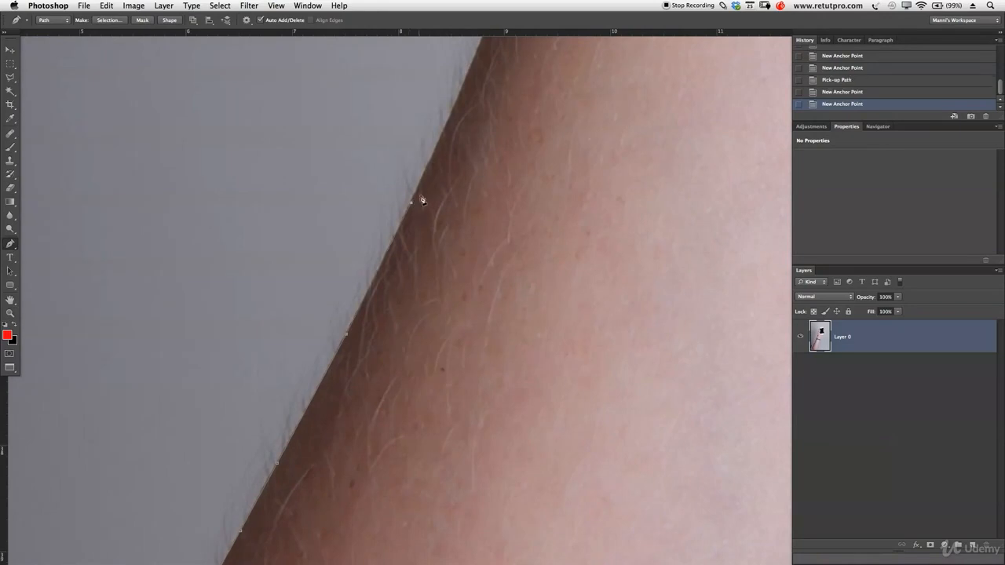
left_click_drag(420, 200, 397, 426)
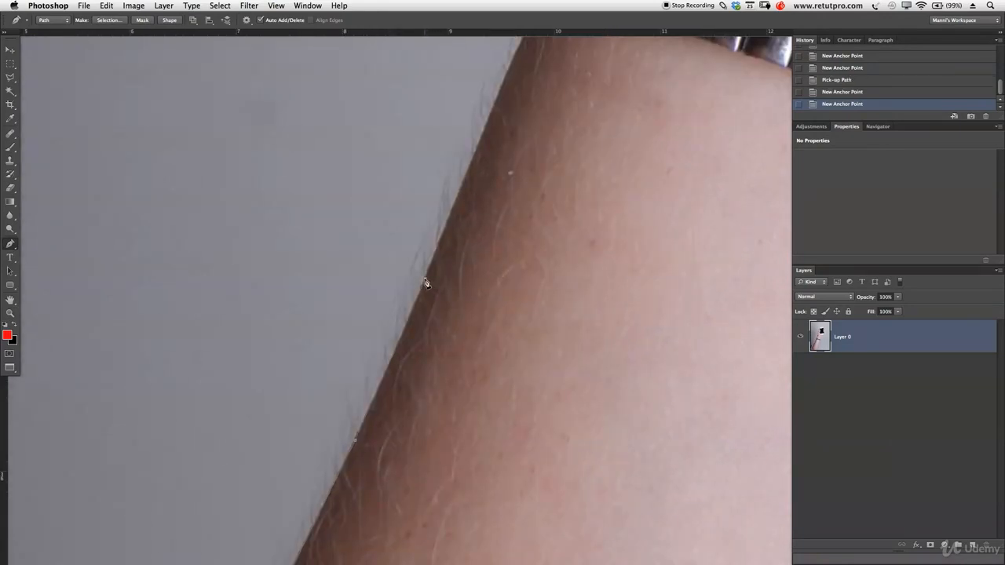
left_click(426, 278)
left_click(468, 170)
Step: Bring the path up to the bracelet and trace around the bracelet's left end
left_click_drag(513, 63, 446, 336)
left_click(445, 334)
left_click(468, 283)
left_click(483, 253)
left_click(488, 245)
left_click(468, 235)
left_click(546, 74)
Step: Trace the left edge of the wrist directly above the bracelet with the path
left_click_drag(551, 78, 424, 348)
left_click(436, 285)
left_click_drag(438, 283, 318, 556)
left_click(345, 480)
left_click(380, 395)
left_click(415, 319)
left_click(430, 284)
Step: Carry the path from the upper wrist along the hand's left edge to the base of the thumb
left_click_drag(468, 230, 394, 451)
left_click(395, 431)
left_click_drag(432, 354, 441, 336)
left_click_drag(459, 277, 464, 260)
left_click(473, 194)
left_click_drag(488, 89, 440, 201)
left_click(438, 113)
left_click_drag(439, 59, 445, 311)
left_click_drag(440, 255, 442, 236)
left_click(448, 192)
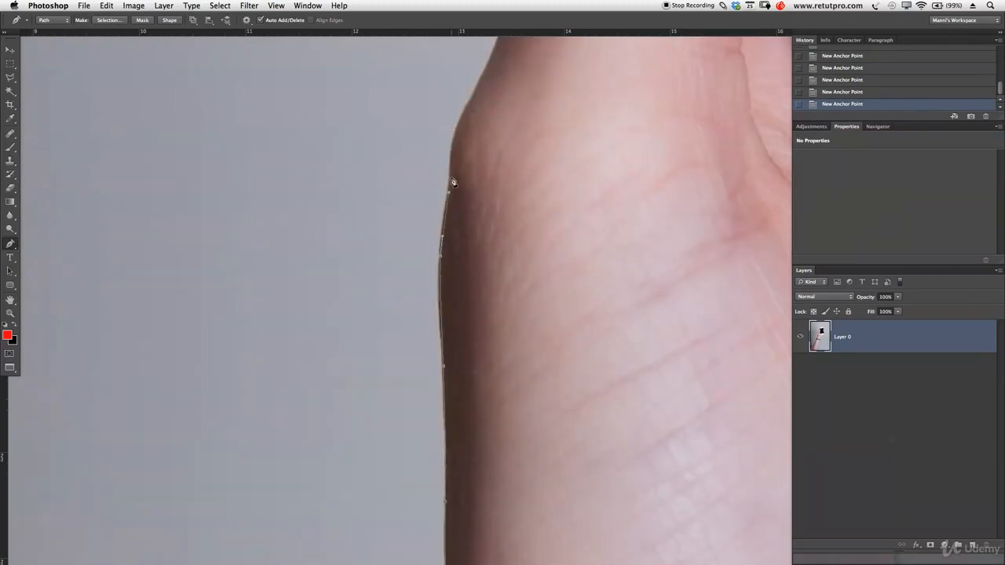
Step: Trace the bend at the thumb's base and the lower part of the thumb's outer edge
left_click_drag(451, 177, 429, 316)
left_click(428, 295)
left_click(441, 247)
left_click(459, 212)
left_click(473, 179)
left_click_drag(479, 175, 411, 333)
left_click(423, 296)
left_click(441, 254)
left_click(452, 219)
left_click(458, 199)
left_click(466, 174)
Step: Trace the upper part of the thumb and around its tip to the phone's left edge
left_click_drag(481, 187, 442, 258)
left_click(449, 200)
left_click(457, 174)
left_click(469, 128)
left_click_drag(481, 117, 429, 285)
left_click(430, 275)
left_click_drag(484, 139, 475, 259)
left_click(468, 167)
left_click(489, 77)
left_click(498, 71)
left_click(528, 77)
left_click(566, 90)
left_click(579, 69)
Step: Trace the phone's left edge, its upper-left corner and the start of its top edge
left_click_drag(578, 69, 532, 324)
left_click(522, 203)
left_click_drag(551, 107, 377, 187)
left_click(576, 87)
left_click(587, 88)
left_click(599, 92)
left_click_drag(460, 167, 496, 163)
left_click(716, 137)
Step: Continue the path along the phone's top edge and curve it around the upper-right corner
left_click_drag(671, 166, 280, 225)
left_click(475, 178)
left_click_drag(553, 172, 618, 167)
left_click(585, 172)
left_click(601, 167)
left_click_drag(668, 214, 680, 246)
Step: Redo the misplaced anchor point below the corner and run the path down the phone's right edge
left_click_drag(651, 348, 636, 225)
left_click_drag(680, 327, 682, 343)
key("super+z")
left_click_drag(671, 161, 672, 178)
left_click(689, 394)
Step: Trace around the uppermost fingertip on the phone's right side with curved path segments
left_click_drag(731, 390, 524, 263)
left_click(515, 258)
left_click(550, 245)
left_click_drag(581, 238, 598, 239)
left_click(661, 255)
left_click_drag(678, 289, 677, 306)
left_click_drag(672, 341, 668, 354)
left_click_drag(624, 398, 594, 419)
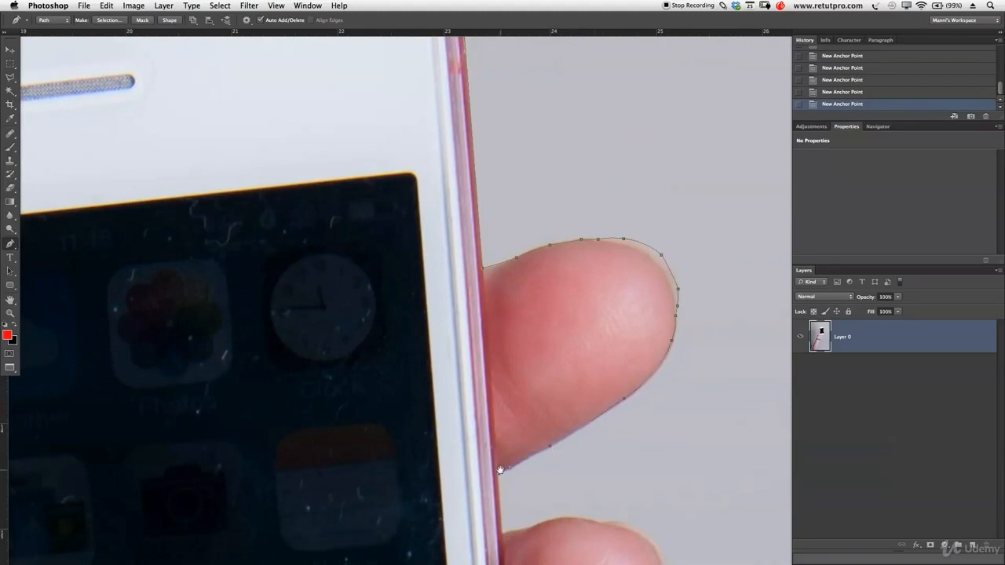
Step: Trace around the middle fingertip on the phone's right side
left_click_drag(500, 469, 467, 242)
left_click(587, 297)
left_click(613, 308)
left_click(632, 339)
left_click(634, 359)
left_click(626, 380)
left_click(617, 416)
left_click(597, 436)
Step: Run the path down the phone's right edge between the middle and lowest fingertips
left_click_drag(486, 516, 478, 233)
left_click(478, 235)
left_click(488, 326)
left_click(494, 403)
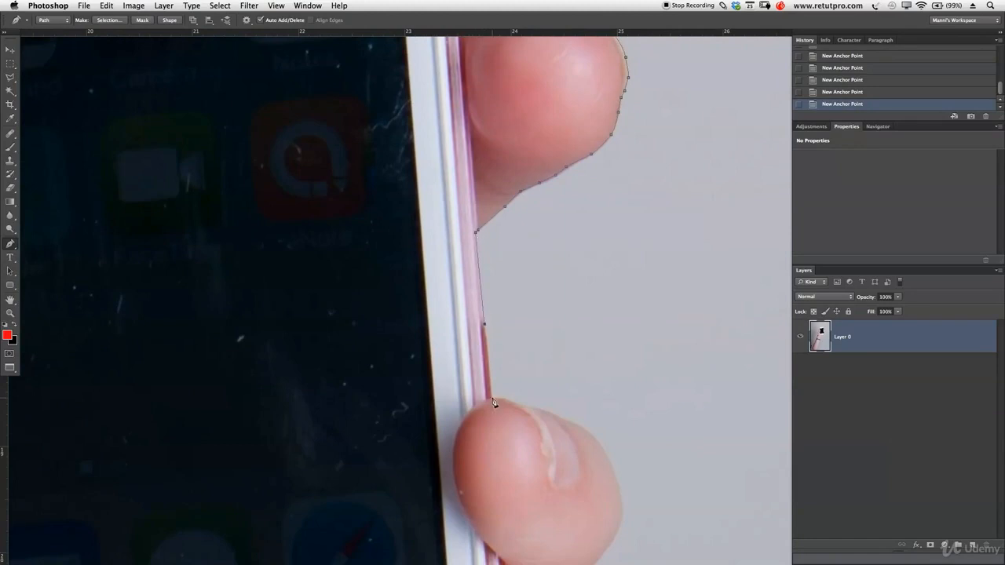
Step: Trace around the lowest fingertip on the phone's right side with closely spaced anchor points
left_click_drag(495, 404, 437, 213)
left_click(461, 218)
left_click(492, 228)
left_click(520, 237)
left_click(547, 263)
left_click(562, 300)
left_click_drag(559, 356, 558, 243)
left_click_drag(556, 243, 543, 263)
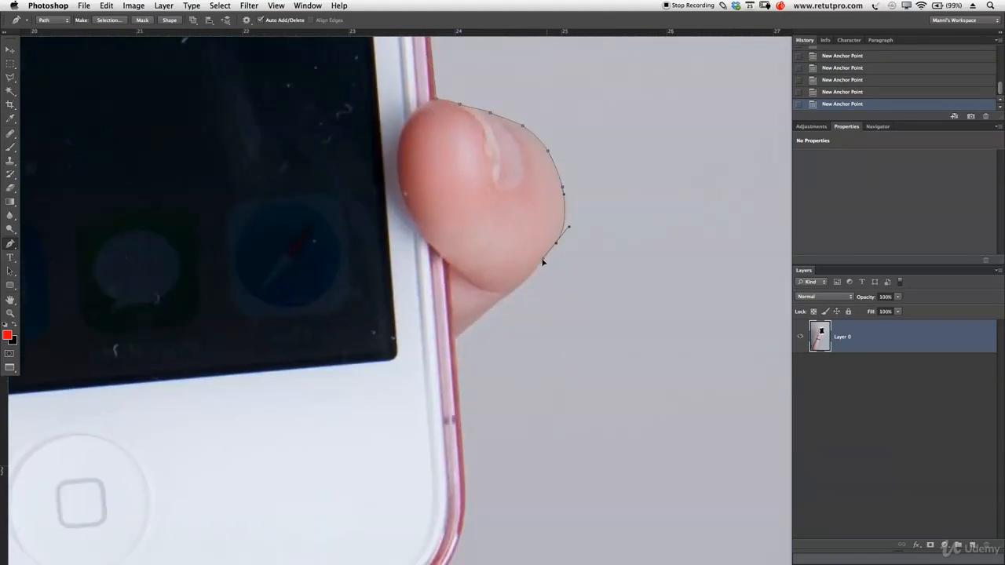
Step: Run the path down the phone's right edge below the lowest fingertip, around the bottom corner and onto the bottom edge
left_click_drag(463, 434, 481, 228)
left_click(478, 229)
left_click(482, 304)
left_click(455, 372)
left_click(390, 407)
left_click(366, 408)
left_click(322, 409)
Step: Continue the path along the phone's bottom edge to the palm and down the palm's right outline
left_click_drag(149, 432, 420, 248)
left_click(407, 292)
left_click(376, 364)
left_click(337, 428)
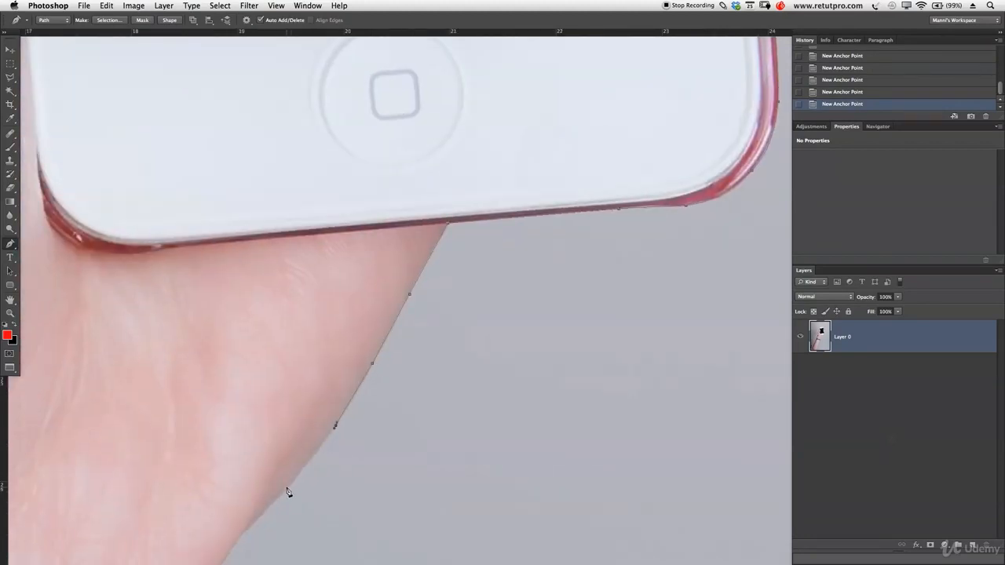
left_click(288, 491)
left_click(253, 527)
Step: Trace the lower part of the palm's right outline toward the wrist
left_click_drag(253, 527, 412, 228)
left_click(330, 339)
left_click(322, 362)
left_click(288, 422)
left_click(270, 448)
left_click(226, 513)
left_click(209, 546)
Step: Trace the wrist's right outline down to the bracelet and start following the bracelet's outer end
left_click_drag(209, 546, 314, 366)
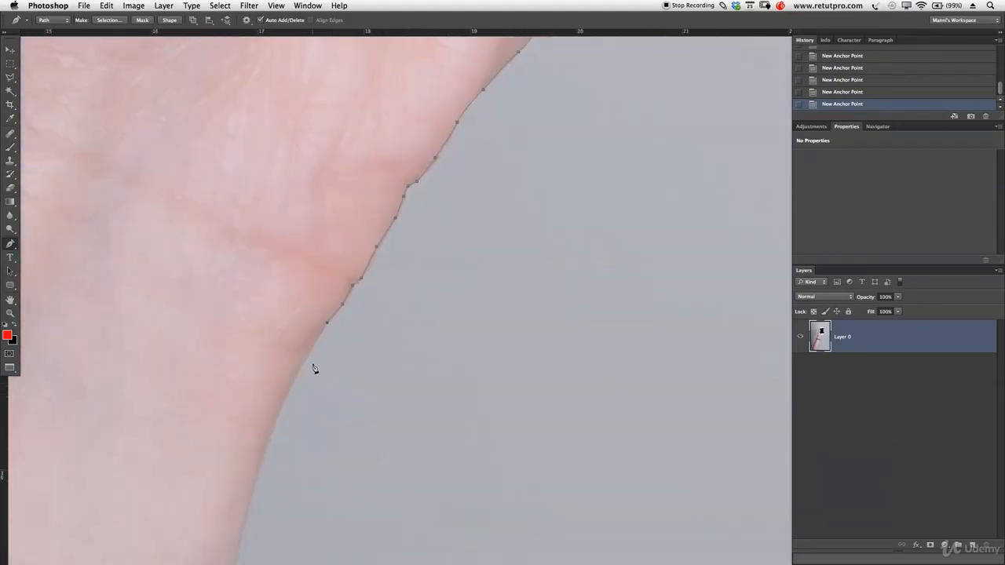
left_click_drag(279, 440, 278, 332)
left_click(272, 391)
left_click_drag(239, 524, 277, 297)
left_click(278, 297)
left_click(310, 314)
left_click(319, 348)
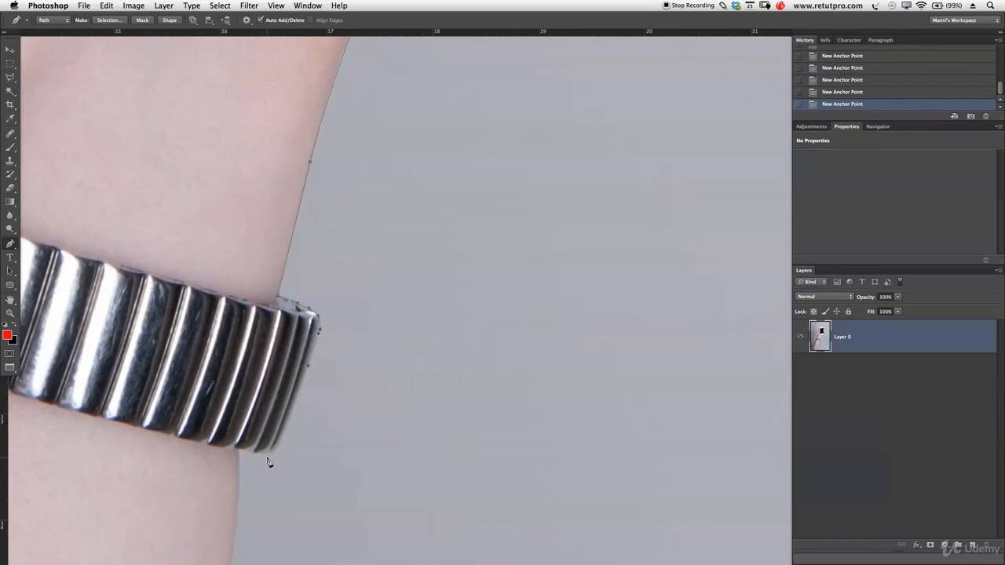
Step: Finish the path around the bracelet's outer end and trace the upper forearm's right edge below it
mouse_move(243, 552)
left_mouse_down()
mouse_move(251, 325)
mouse_move(312, 309)
left_mouse_up()
left_click(248, 368)
left_click(296, 266)
left_click(272, 393)
left_click(254, 453)
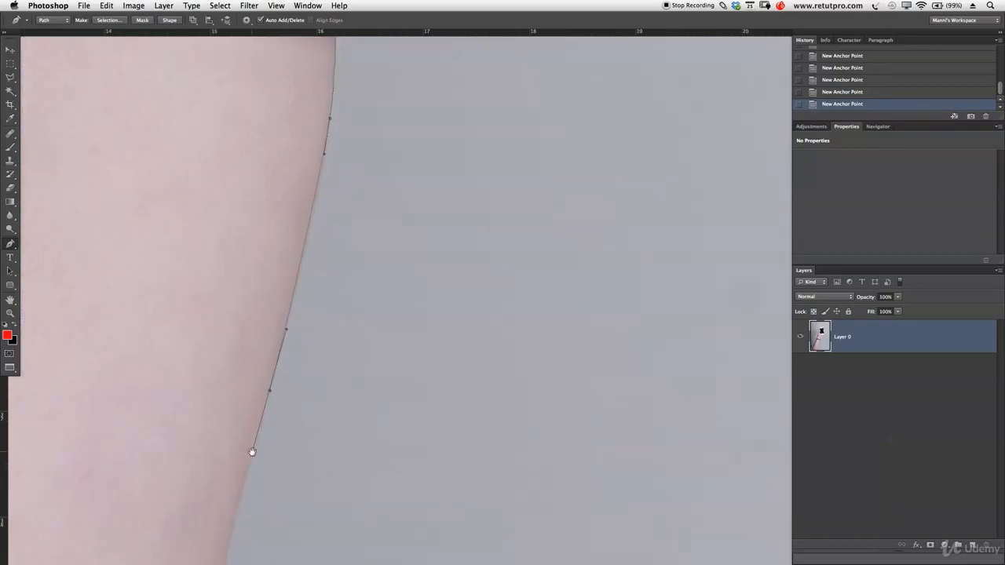
left_click_drag(231, 418, 298, 63)
left_click(248, 469)
Step: Resume the open path and extend it down the forearm's right edge toward the bottom of the image
key("z")
left_click_drag(403, 386, 369, 323)
key("p")
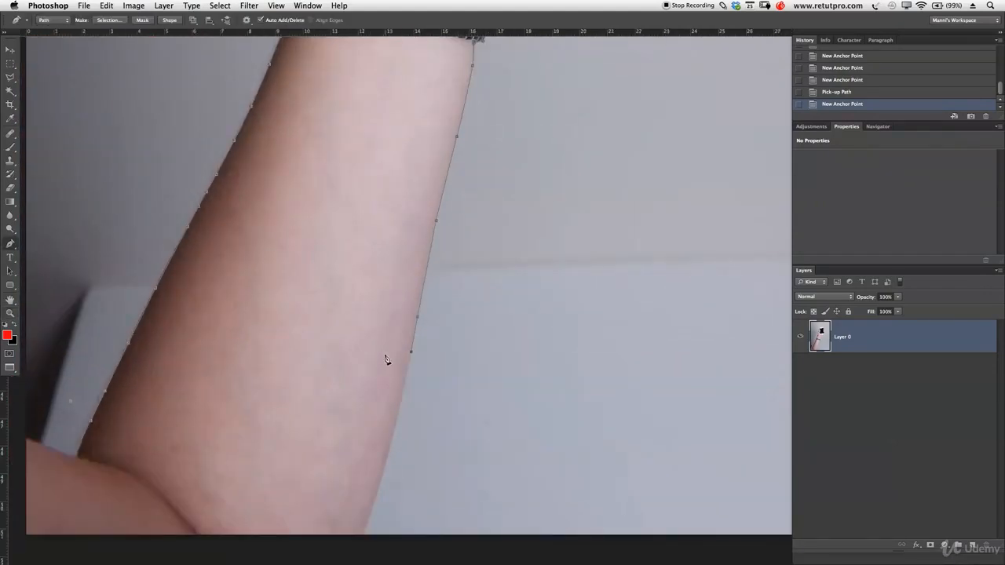
left_click(412, 353)
left_click(390, 449)
Step: Run the path across the lower forearm near the elbow and close it at its starting point
left_click(185, 446)
left_click(141, 447)
left_click(102, 435)
left_click(92, 423)
left_click(91, 426)
left_click(72, 405)
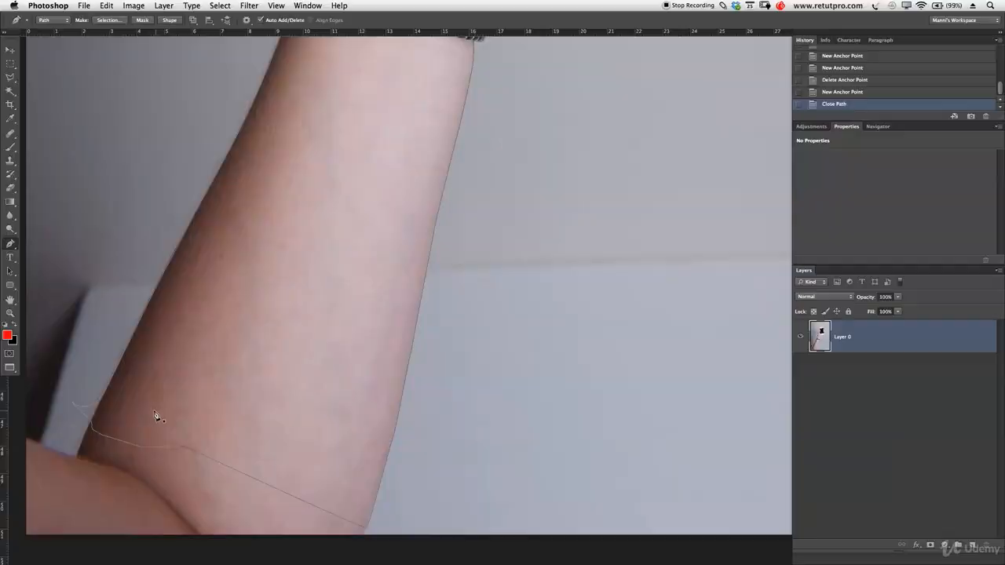
Step: Convert the closed path into a new anti-aliased selection with 0 px feather and add it as the layer's mask
key("z")
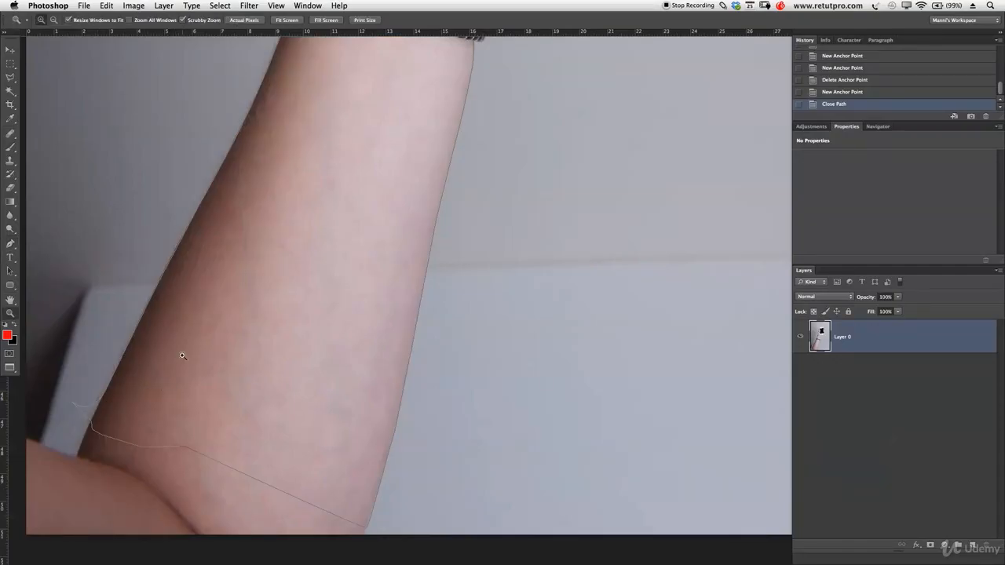
left_click_drag(250, 344, 201, 354)
key("p")
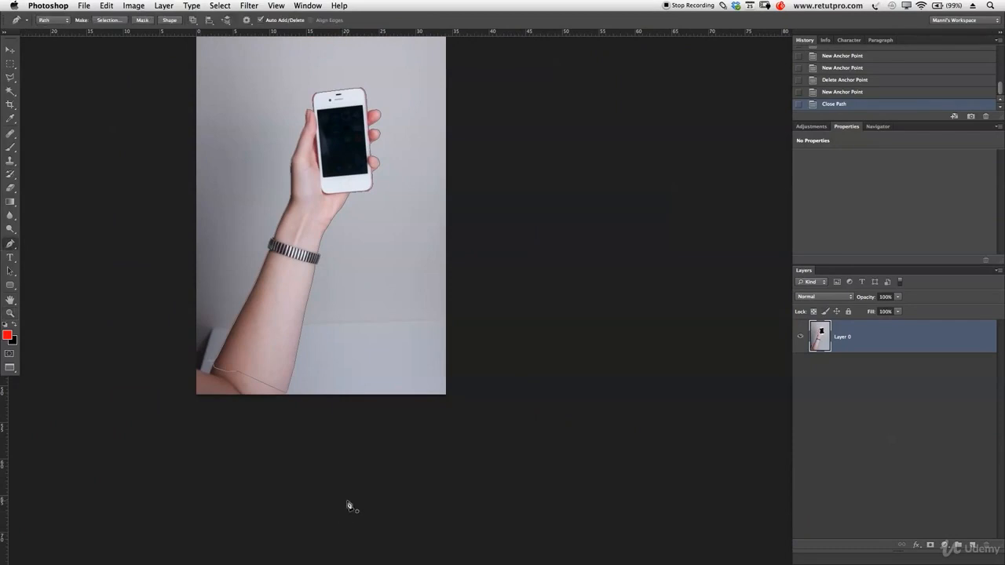
left_click_drag(311, 354, 403, 424)
key("z")
key("p")
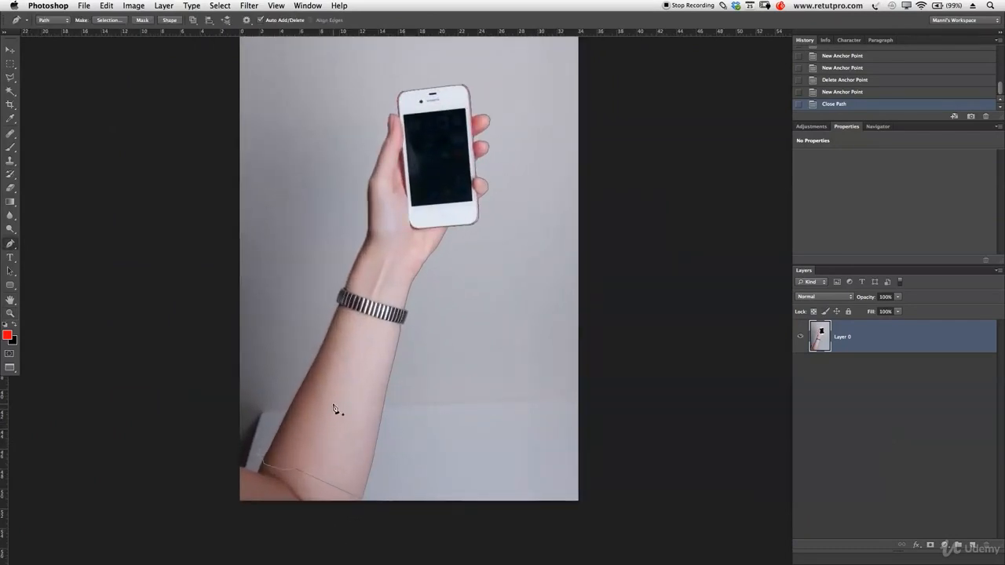
right_click(333, 409)
left_click(363, 448)
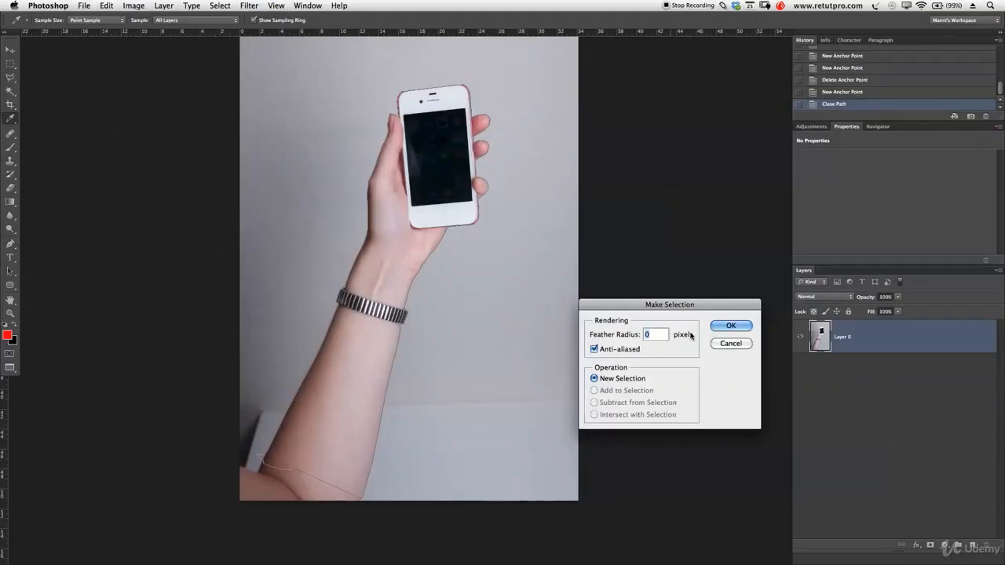
left_click(723, 326)
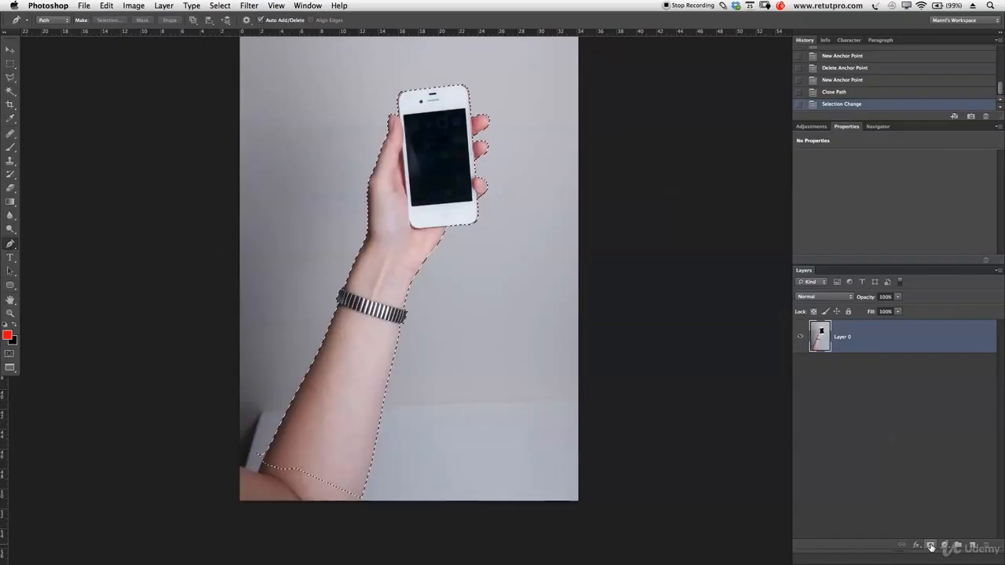
left_click(931, 547)
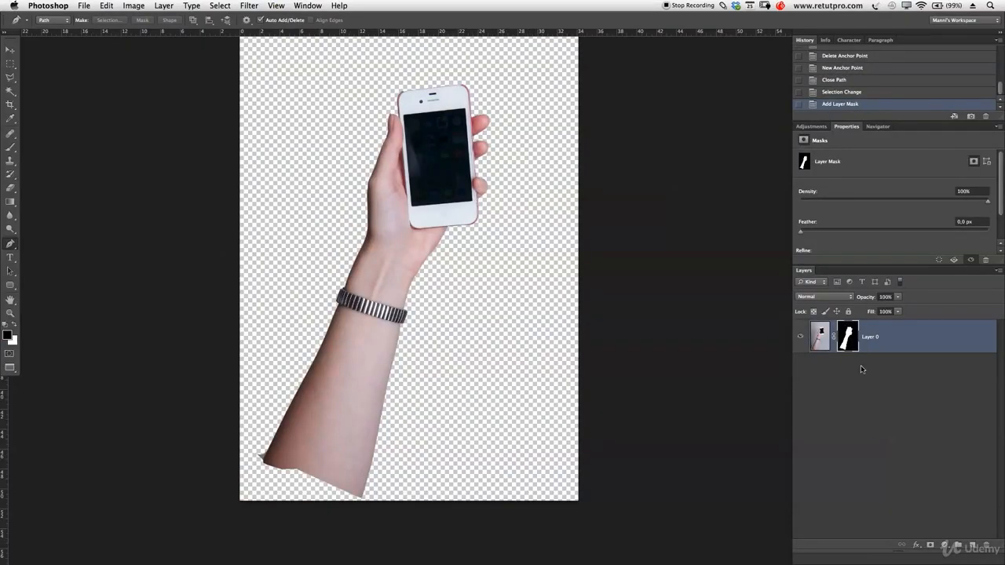
Step: Copy the masked arm layer into the _D3X9002.NEF kitchen document from its own floating window
key("v")
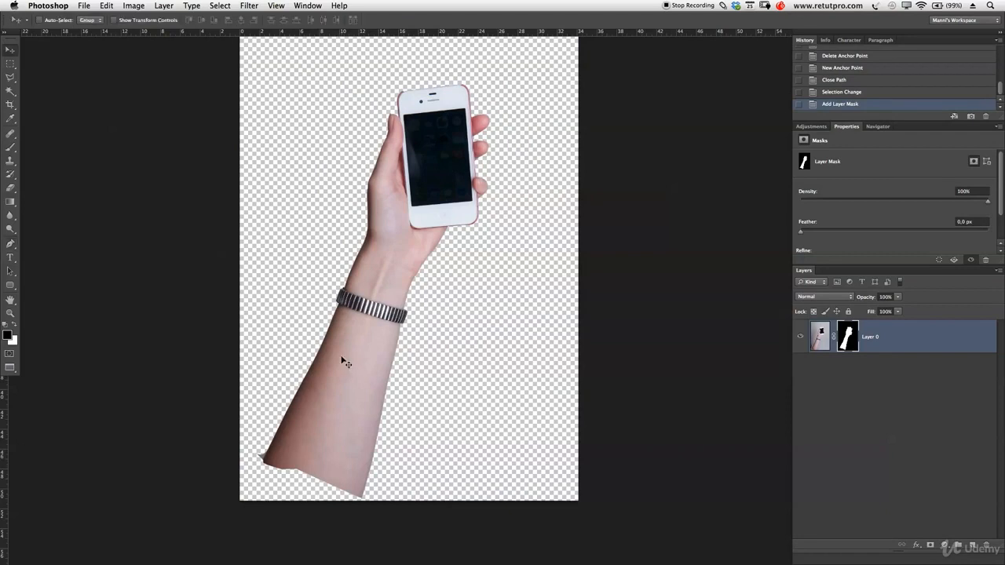
left_click_drag(367, 322, 385, 303)
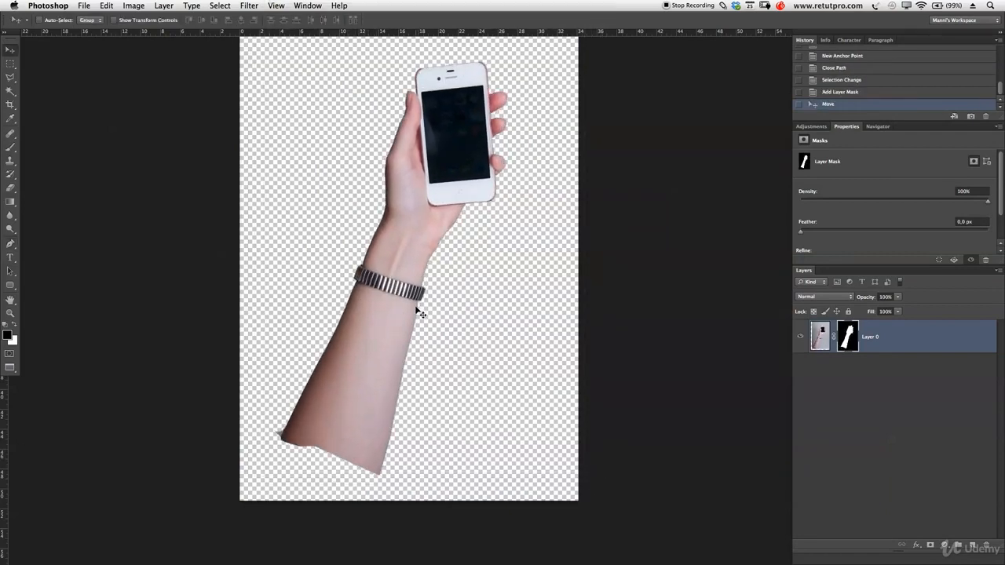
key("f")
key("f")
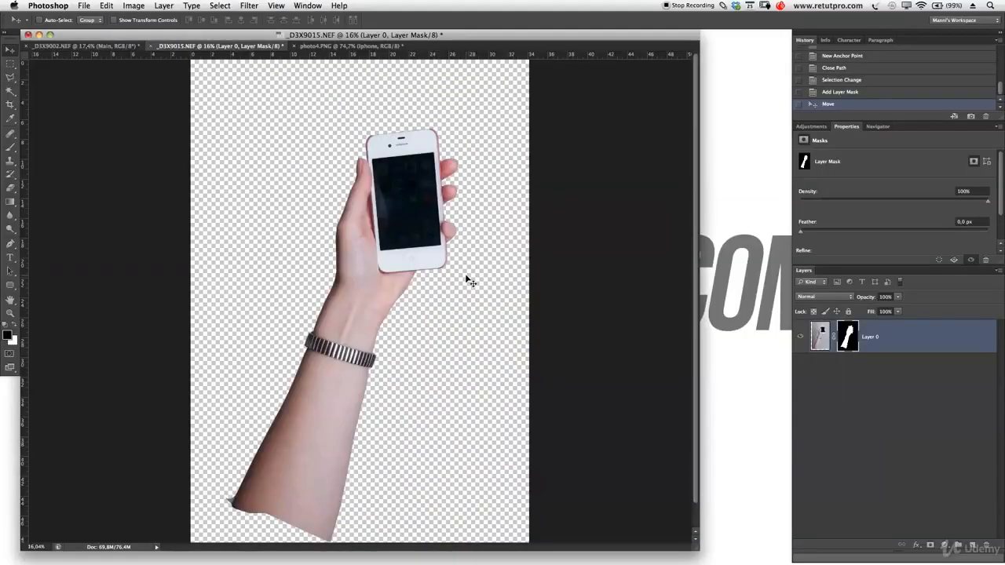
left_click_drag(269, 47, 364, 269)
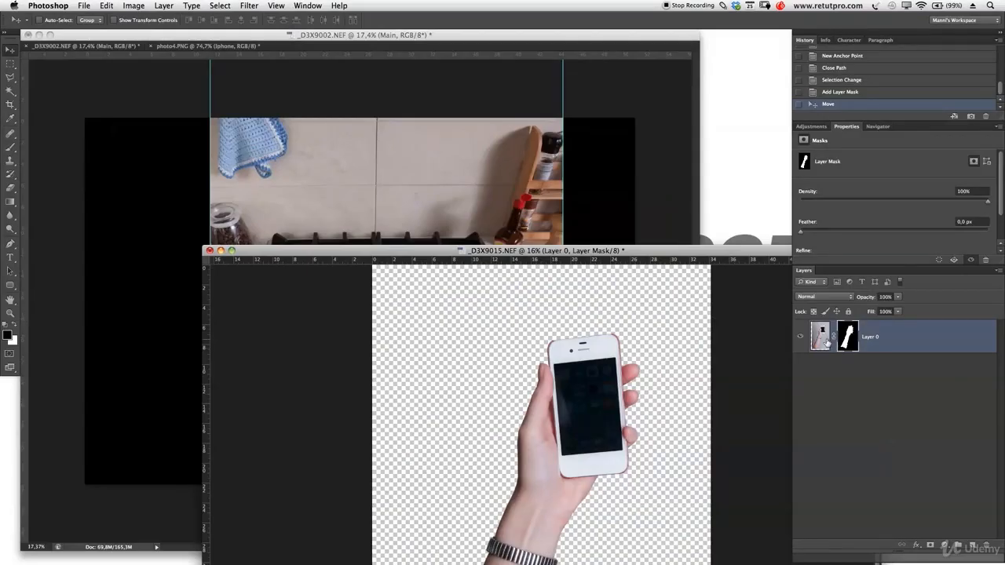
left_click_drag(821, 339, 464, 191)
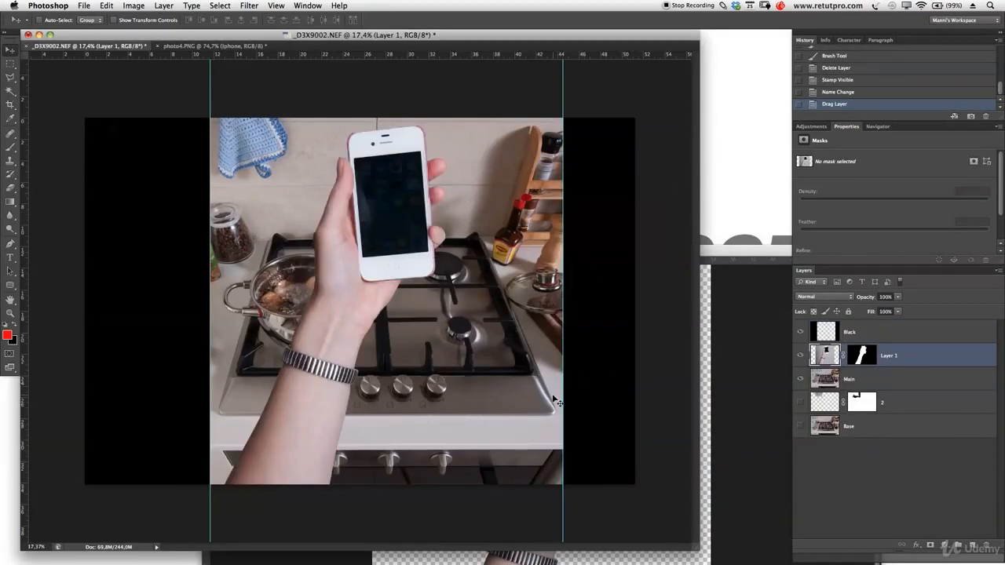
Step: Position the arm over the stove so the hand with the phone sits to the right of the cooking pot
left_click_drag(326, 313, 374, 319)
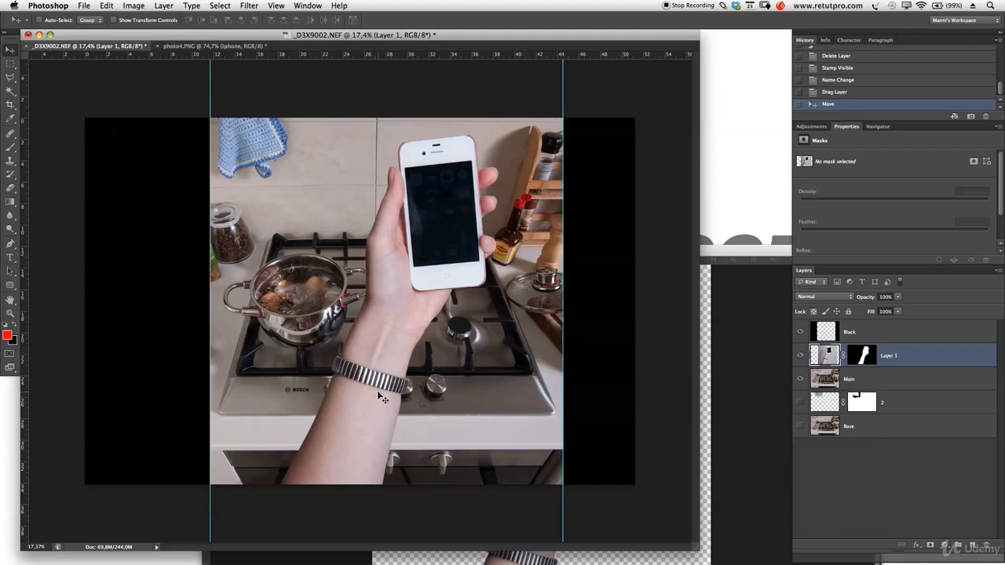
left_click_drag(376, 390, 383, 420)
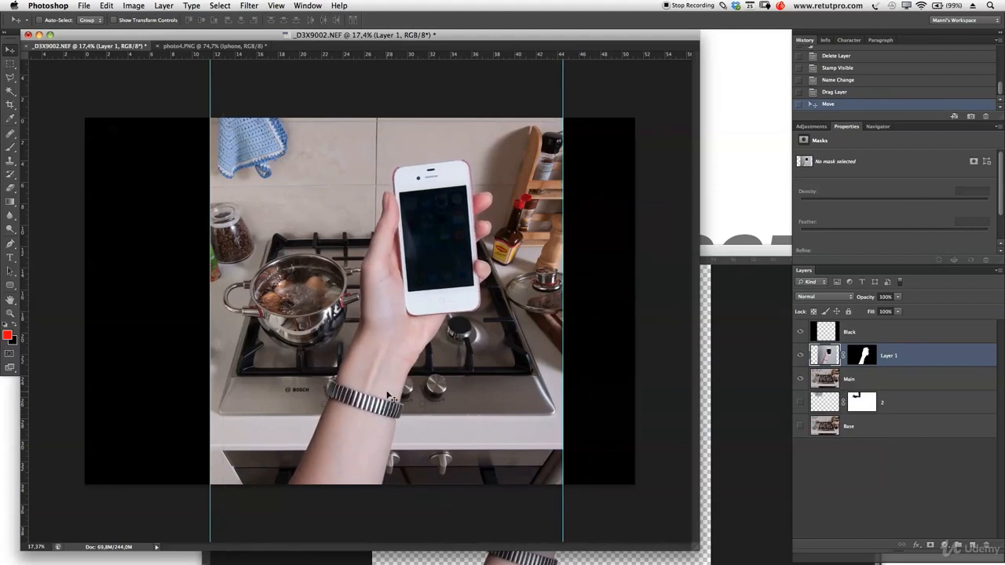
left_click_drag(390, 373, 408, 350)
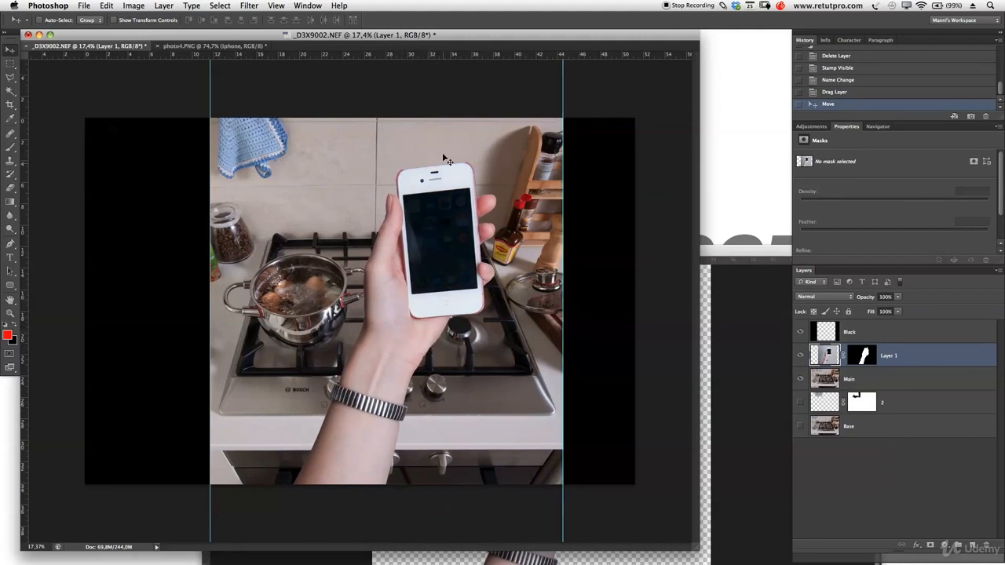
left_click_drag(386, 465, 377, 453)
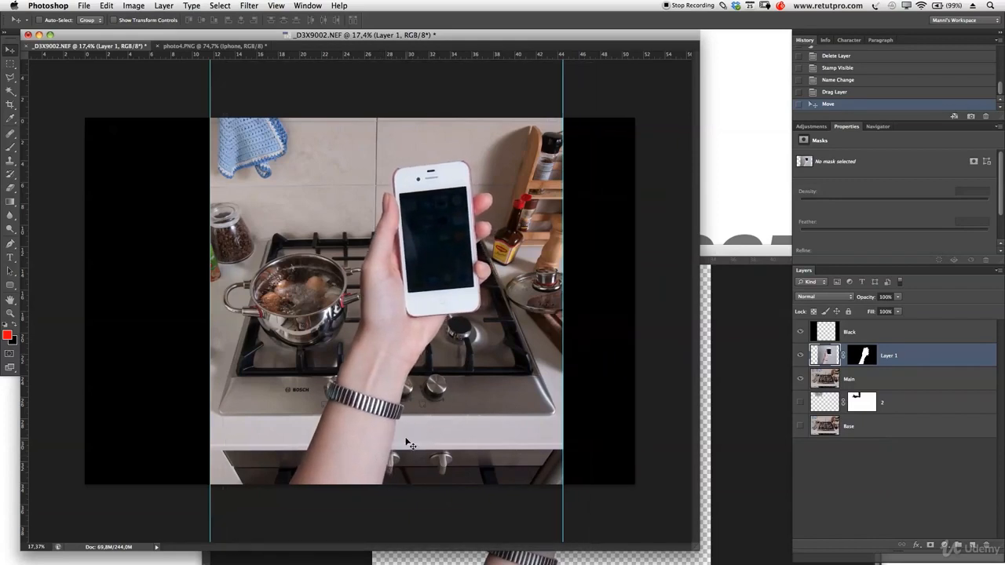
Step: Close the _D3X9015.NEF document without saving its changes
left_click(705, 349)
left_click_drag(256, 253, 246, 178)
left_click(199, 175)
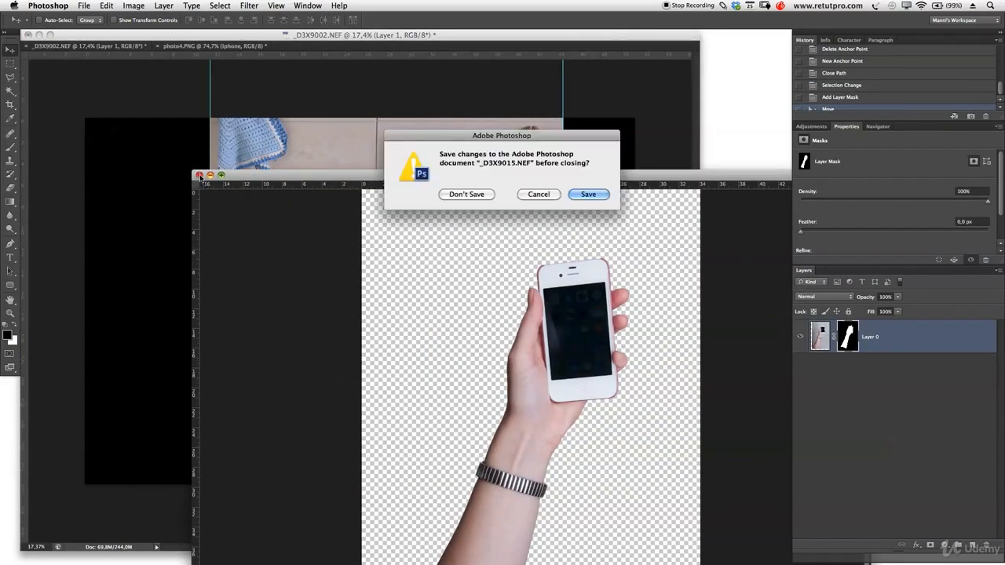
left_click(467, 195)
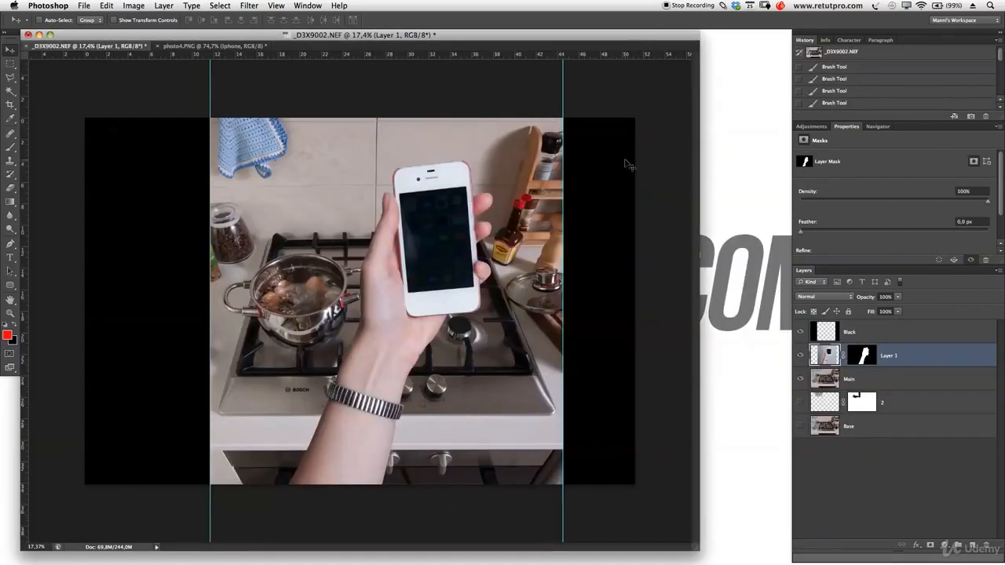
Step: Copy the Iphone layer from photo4.PNG into the kitchen document over the phone's display
left_click(231, 46)
left_click_drag(210, 61, 612, 261)
left_click_drag(832, 328, 441, 246)
Step: Close the photo4.PNG document without saving
left_click(730, 316)
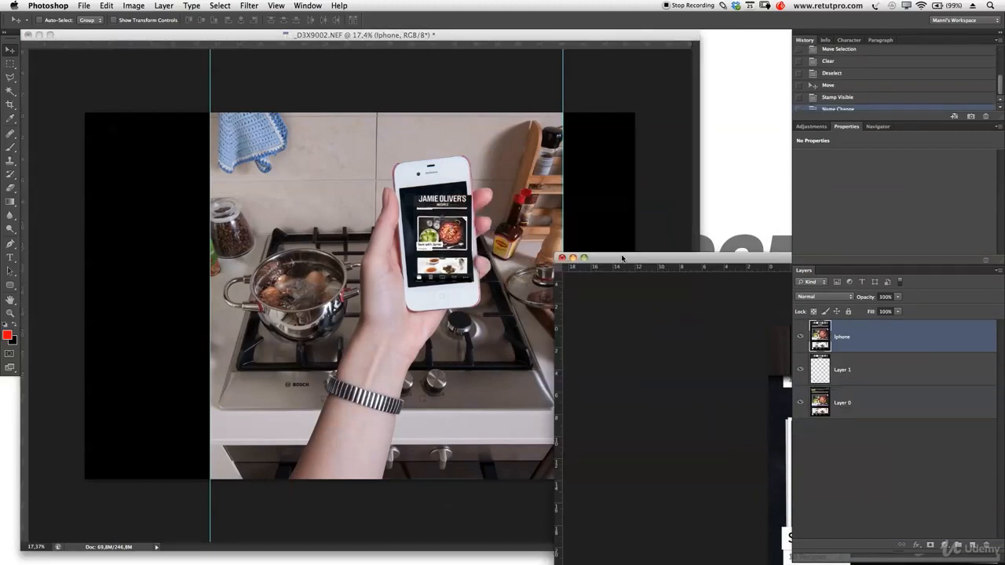
left_click_drag(629, 261, 428, 144)
left_click(367, 142)
left_click(454, 199)
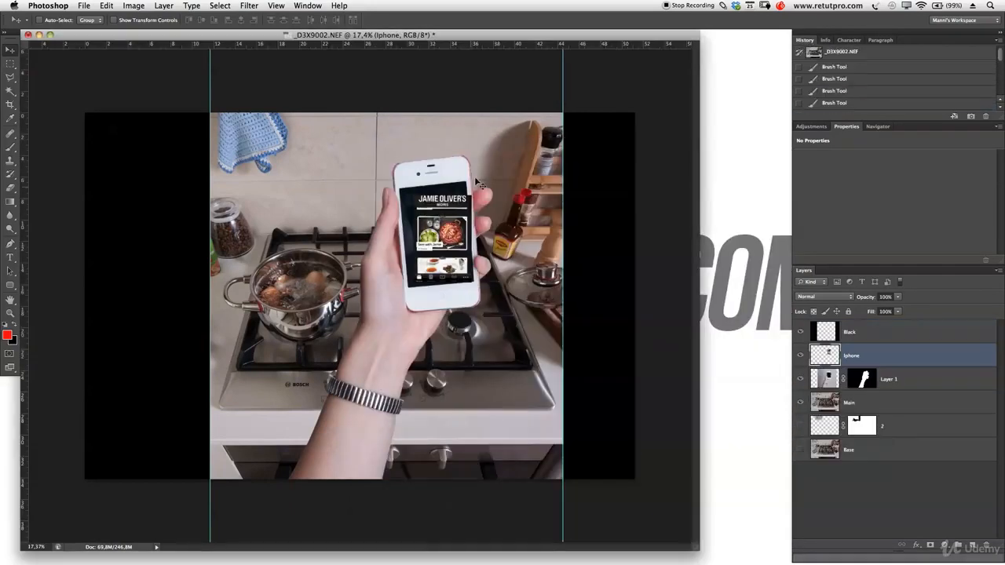
Step: Start a free transform of the Iphone layer, align it with the display's upper corner and rotate it to about -5.8°
key("f")
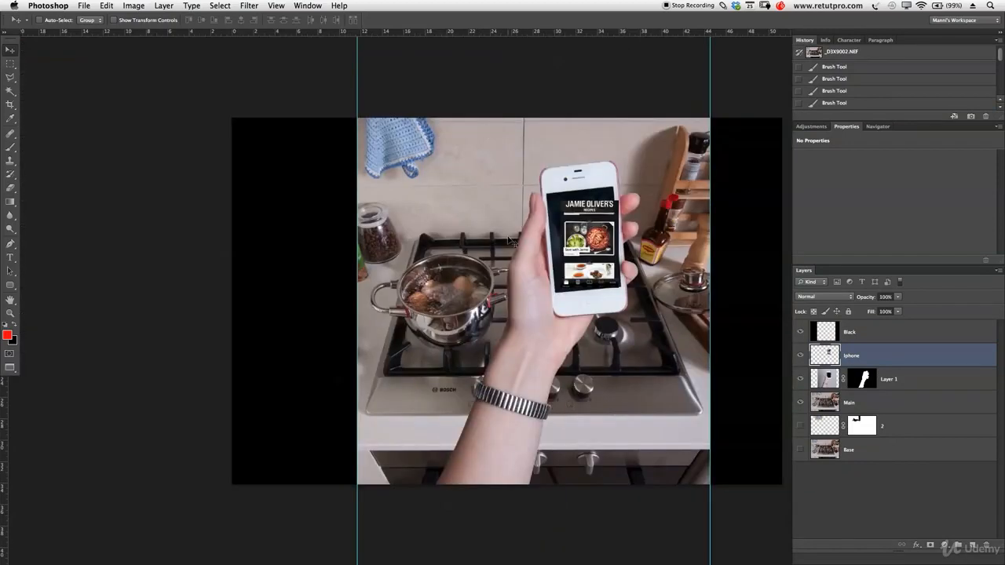
key("z")
left_click(548, 296)
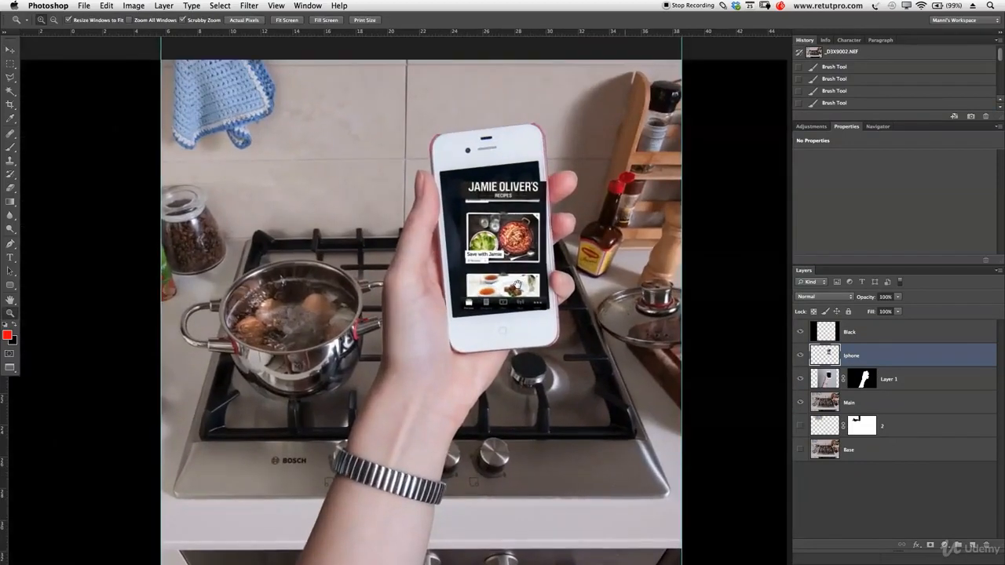
left_click(515, 275)
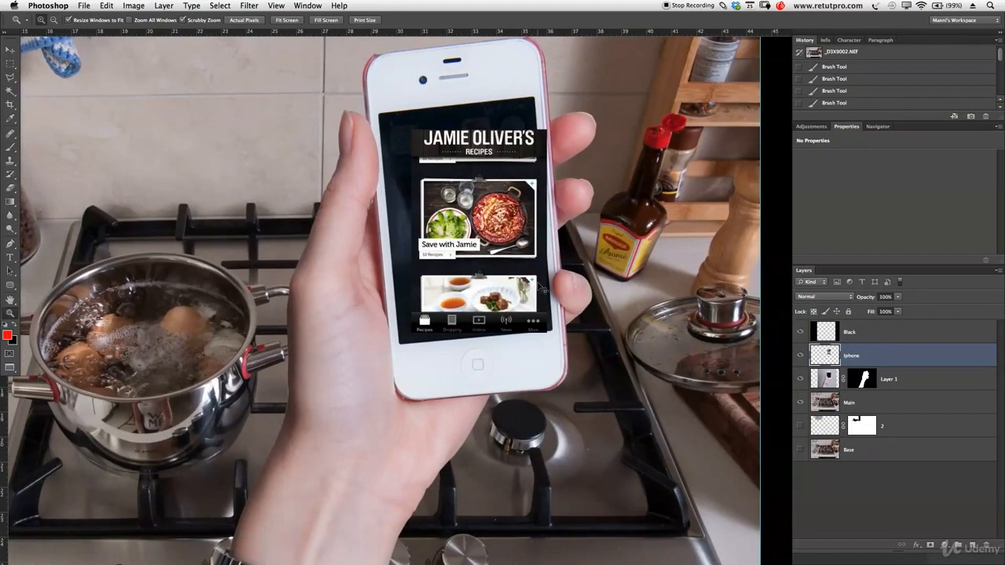
key("super+t")
left_click_drag(517, 171, 497, 163)
left_click_drag(535, 116, 529, 106)
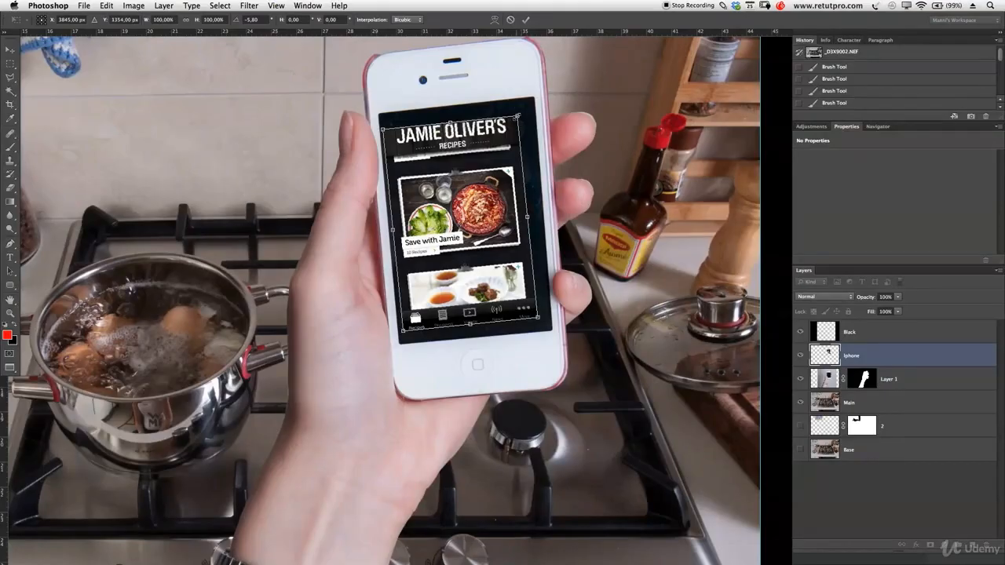
Step: Scale the app screenshot to 115.33%, fine-tune its rotation and position to fill the phone's display, and apply the transform
left_click_drag(520, 115, 534, 97)
left_click_drag(504, 149, 501, 151)
left_click_drag(547, 317, 557, 323)
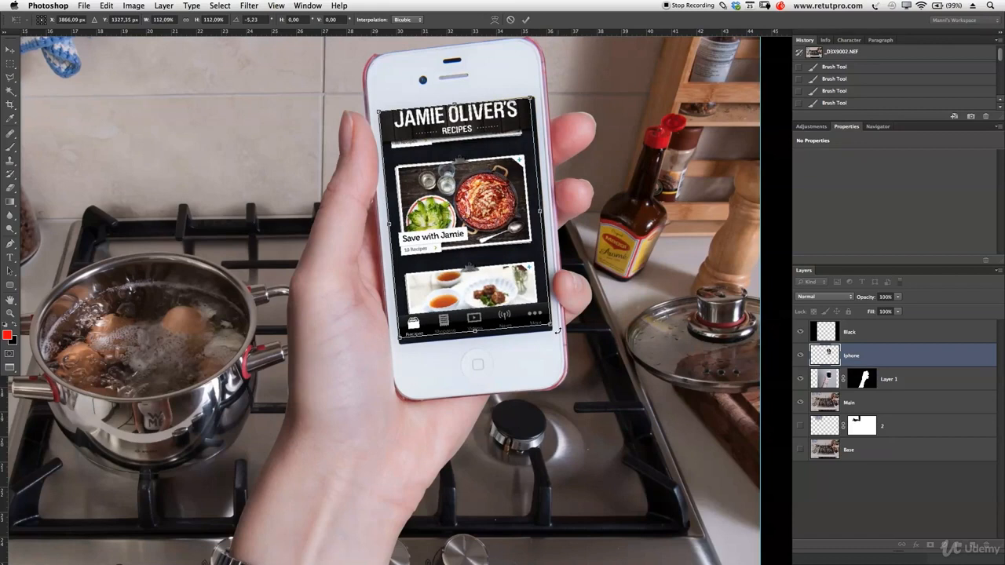
left_click_drag(558, 330, 559, 333)
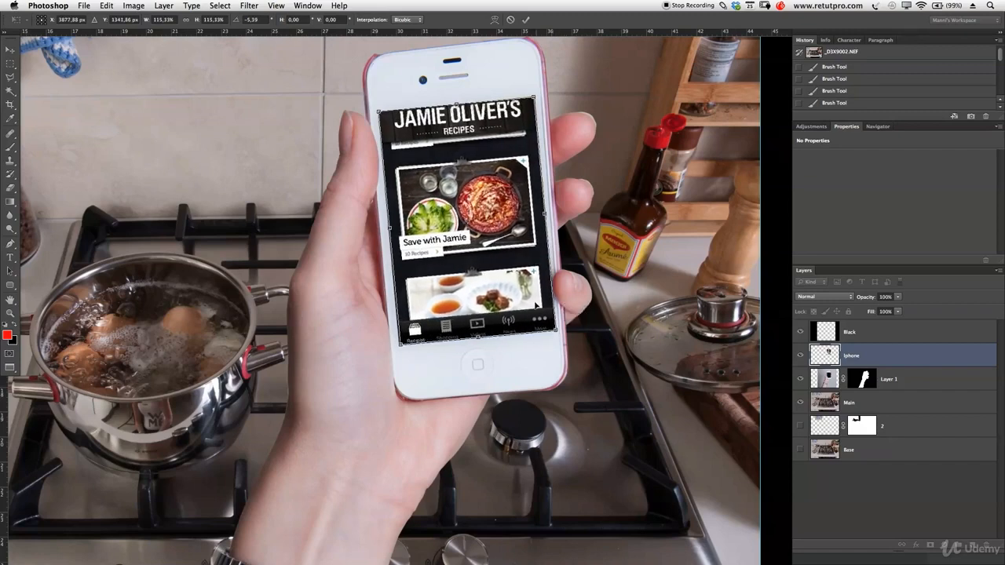
left_click_drag(531, 301, 531, 302)
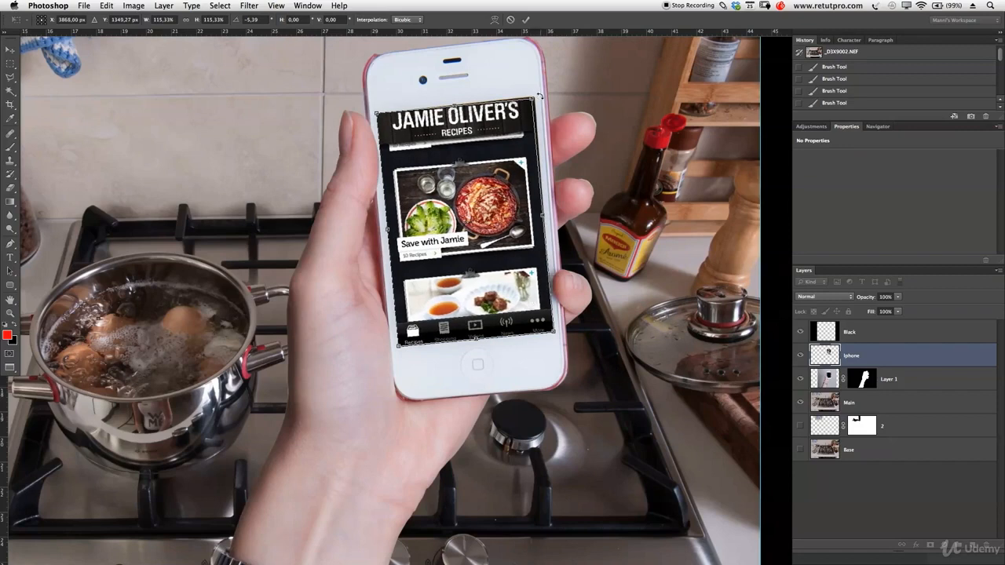
left_click_drag(538, 94, 533, 95)
left_click(527, 19)
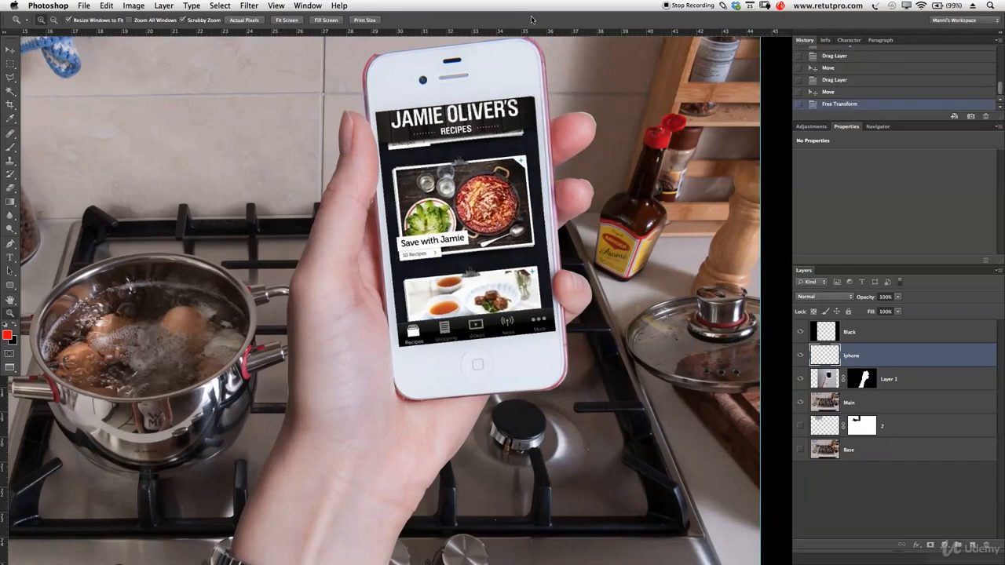
key("v")
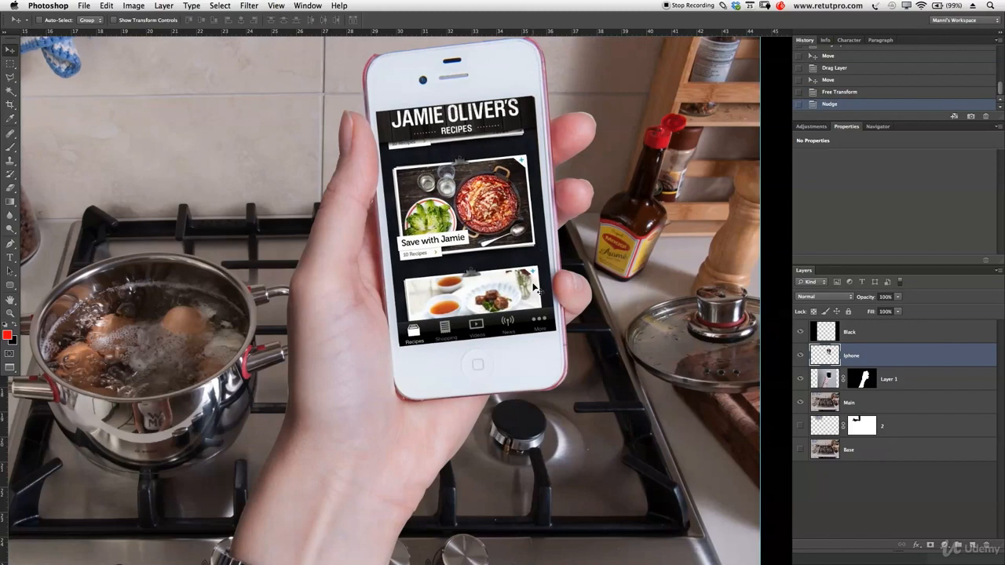
Step: Rotate the Iphone layer by 0.17°, apply the transform and nudge the screenshot into alignment with the phone's display
key("super+t")
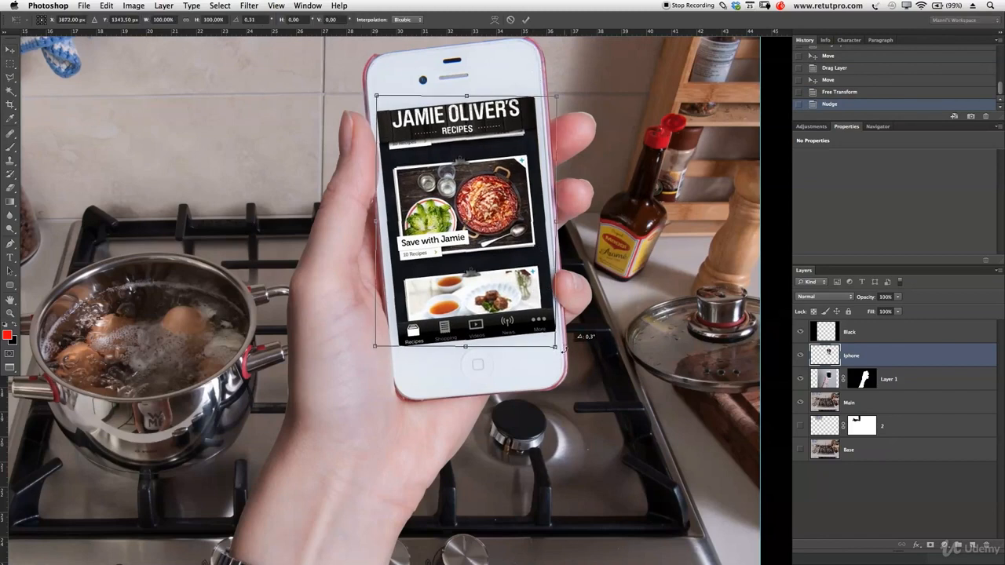
left_click_drag(566, 345, 566, 348)
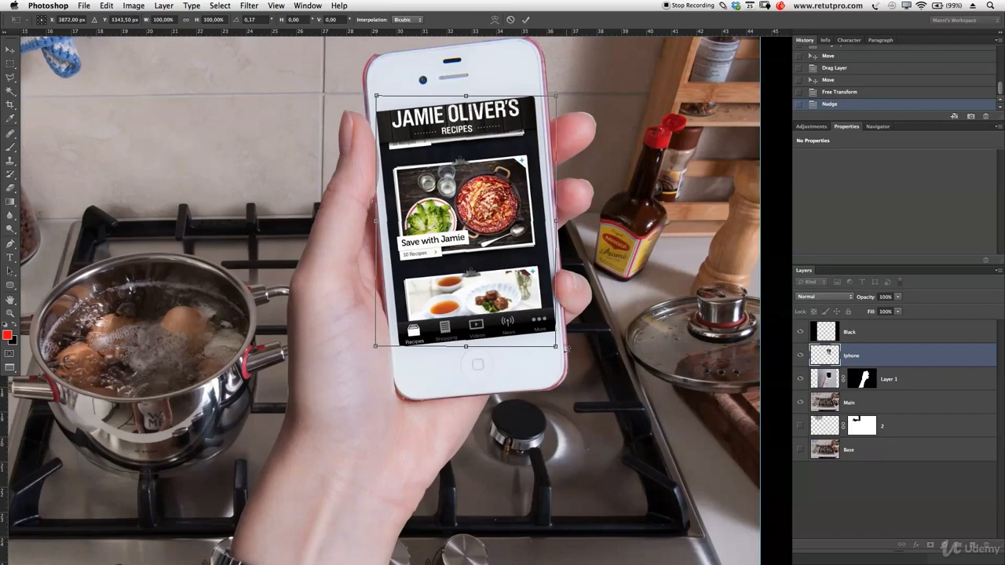
left_click(525, 20)
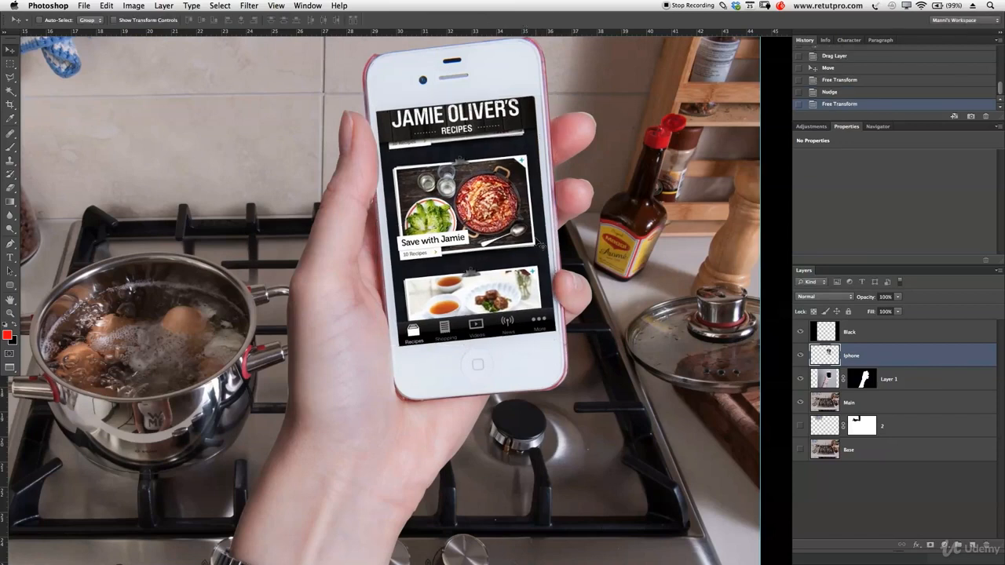
key("Up")
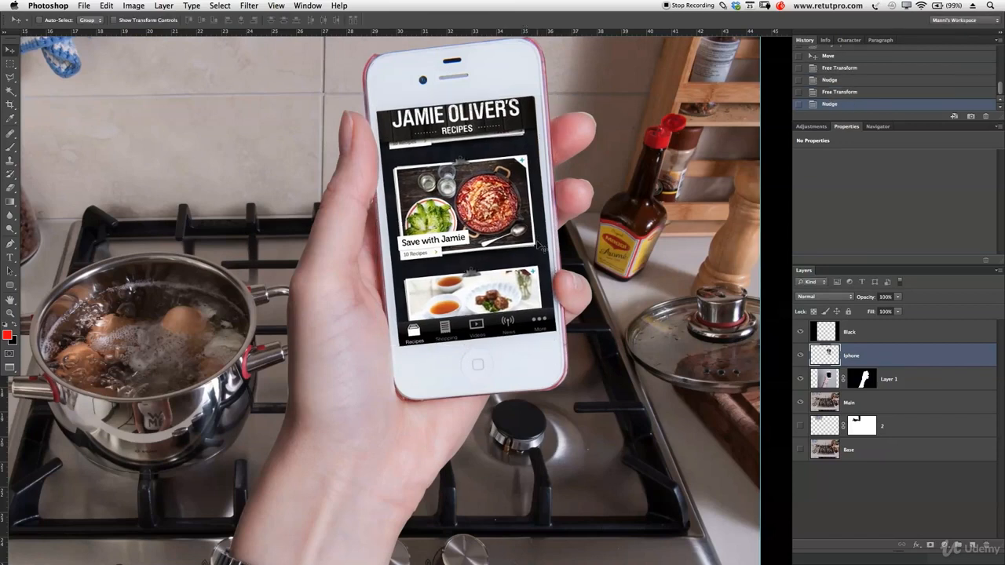
key("Left")
key("Left")
key("Left")
key("Left")
key("Right")
key("Right")
key("Right")
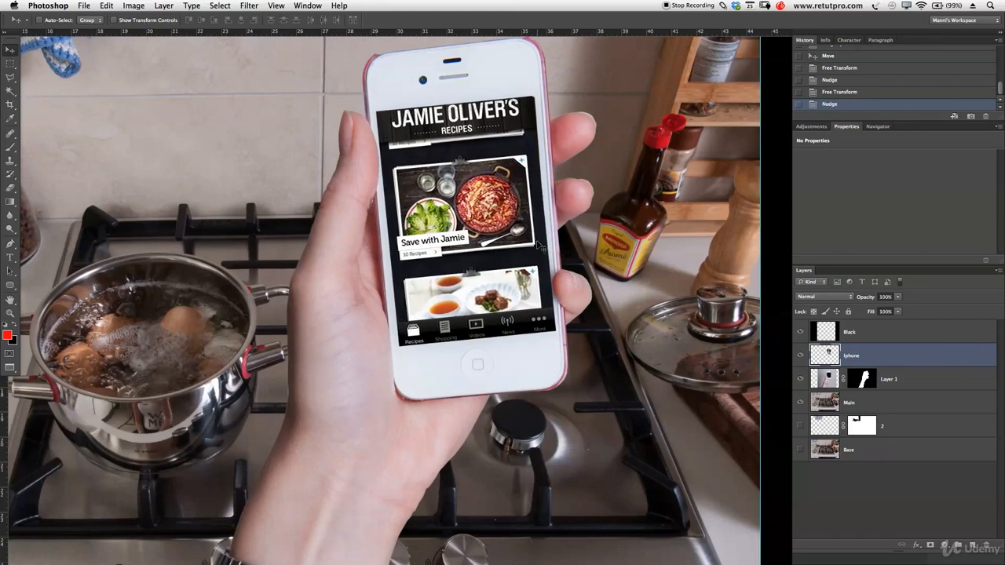
Step: Add a layer mask to the Iphone layer
key("z")
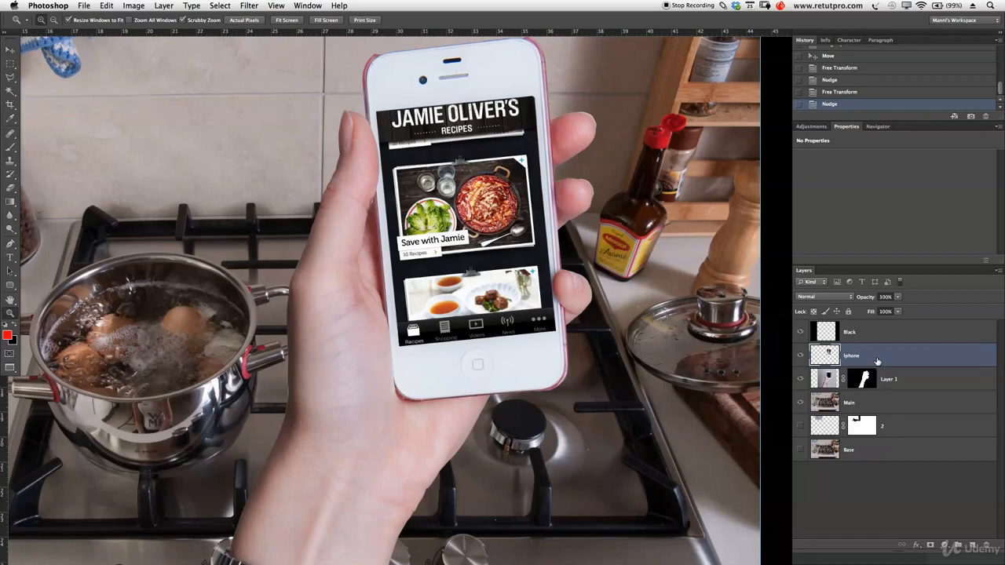
left_click(930, 545)
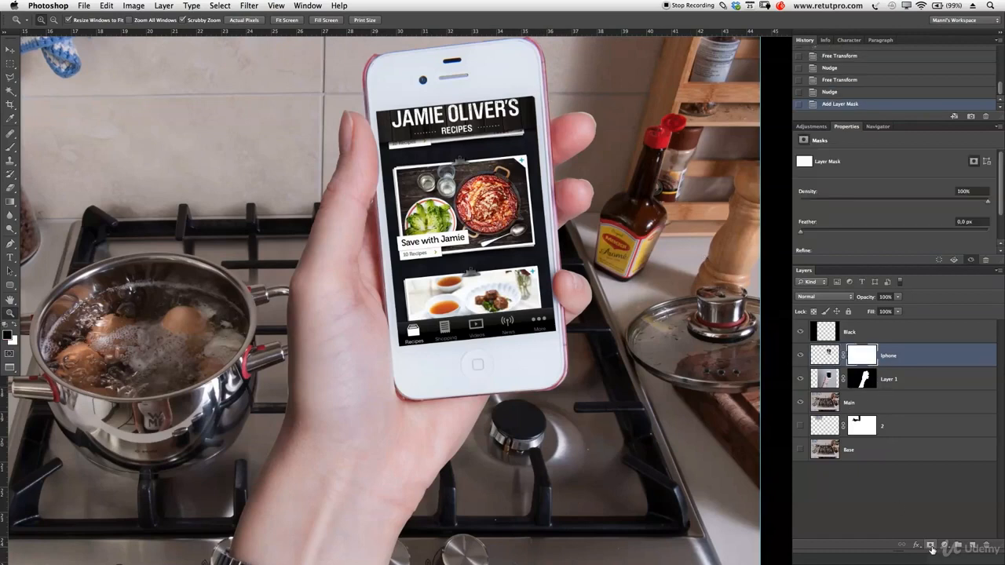
left_click_drag(535, 94, 601, 103)
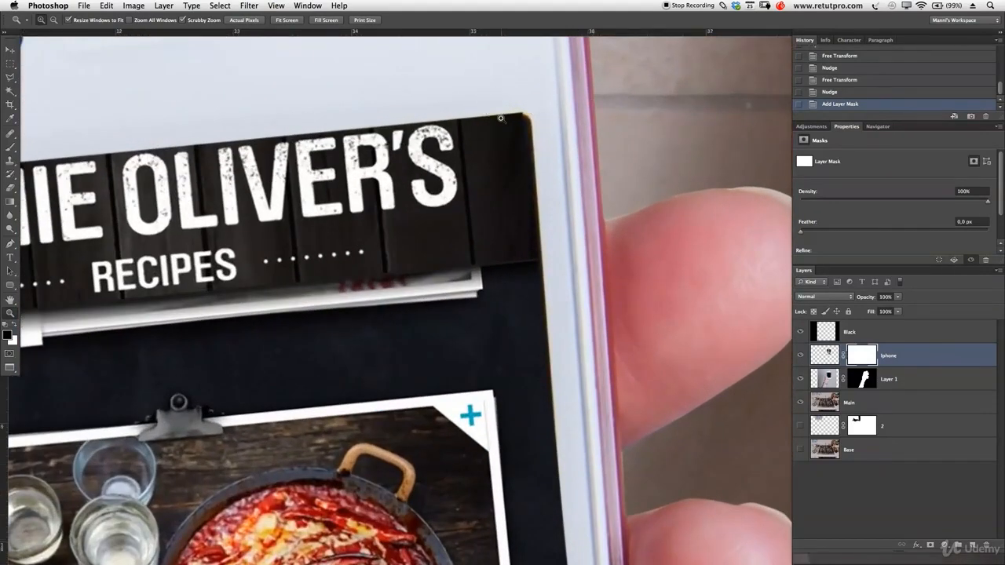
Step: Set up a hard 15 px brush for masking the corners of the app screenshot
key("b")
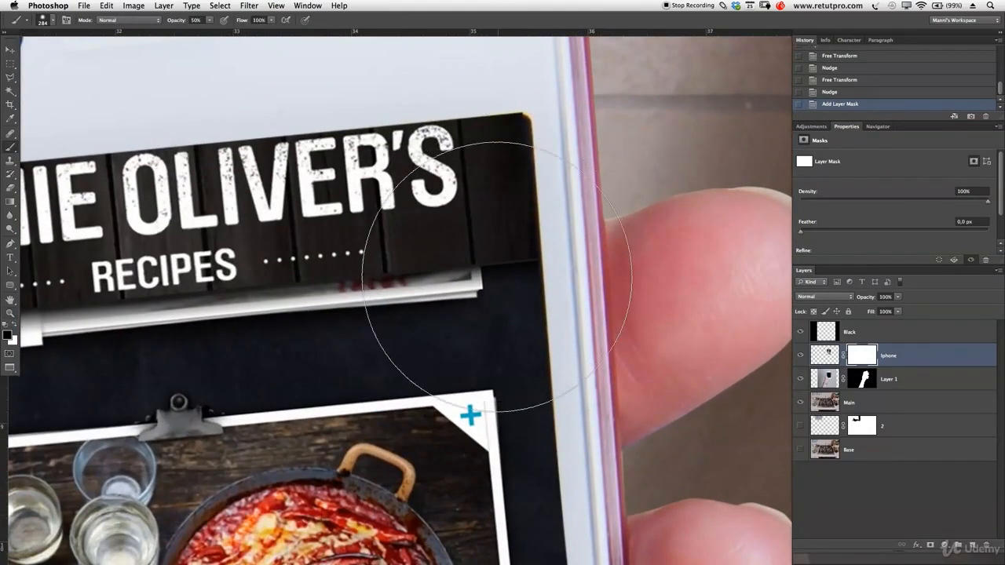
mouse_move(414, 264)
left_mouse_down()
mouse_move(442, 259)
mouse_move(284, 236)
mouse_move(353, 240)
mouse_move(370, 466)
left_mouse_up()
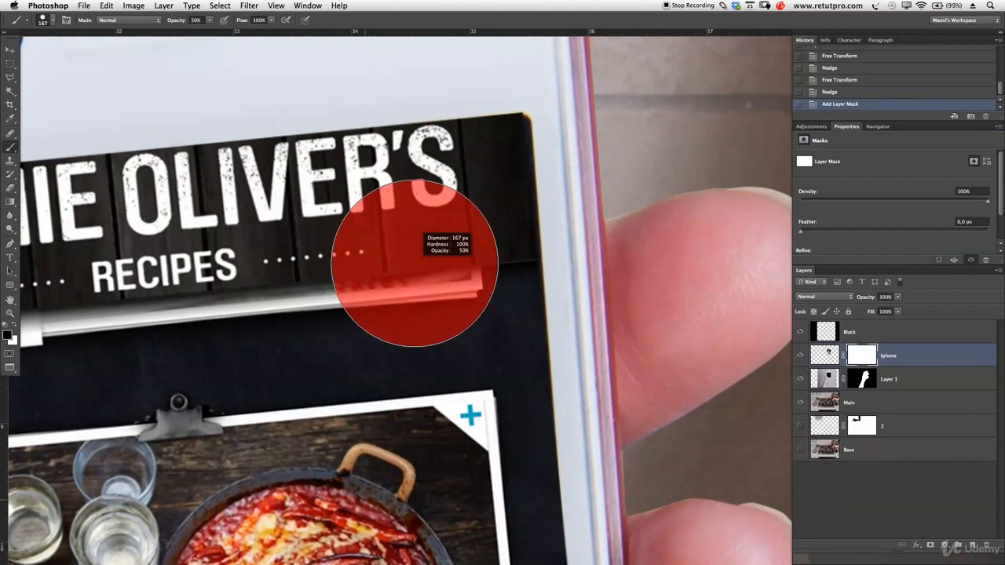
left_click_drag(415, 264, 416, 267)
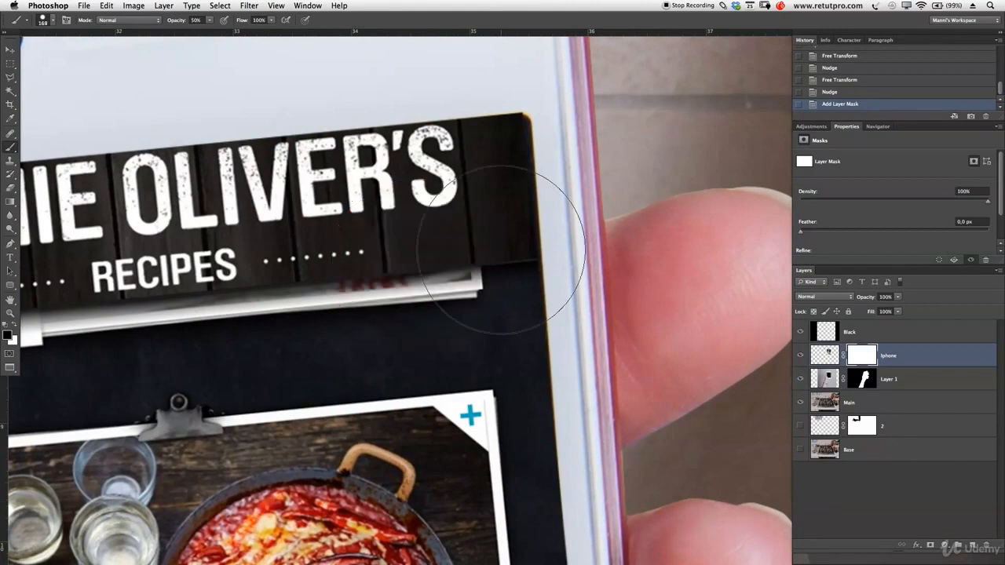
key("bracketleft")
key("bracketleft")
key("bracketleft")
key("bracketleft")
key("bracketright")
key("bracketright")
key("bracketleft")
key("bracketleft")
key("bracketleft")
key("bracketleft")
key("bracketleft")
Step: Raise the brush opacity to 94% and mask the app screenshot's upper right corner in black to round it
left_click(522, 107)
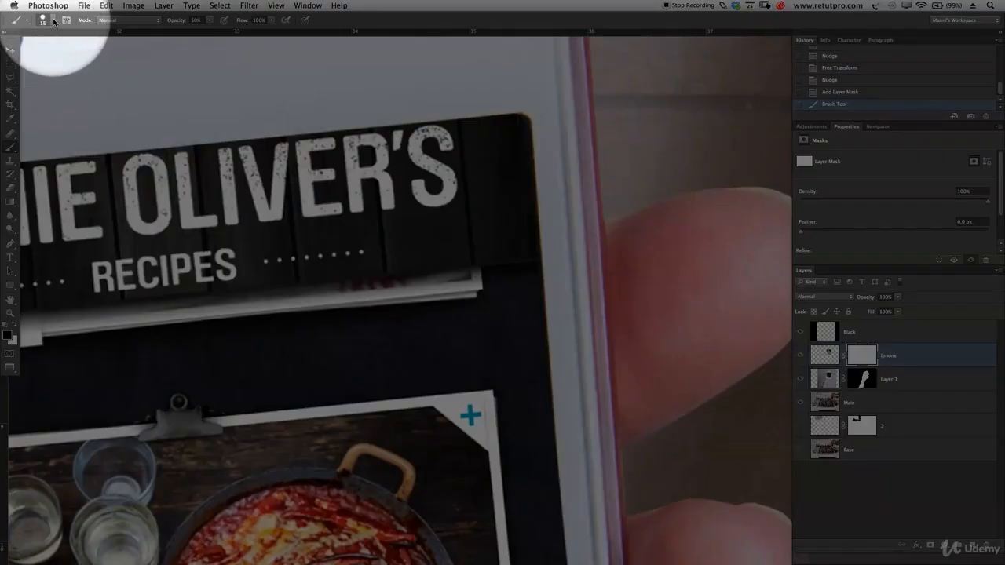
left_click(55, 20)
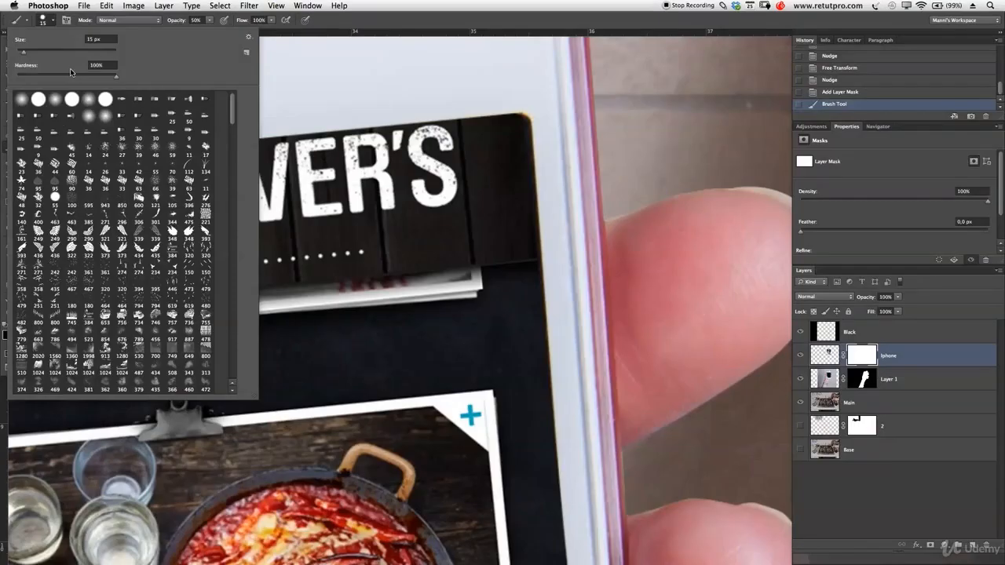
left_click(354, 75)
left_click(526, 105)
key("9")
key("4")
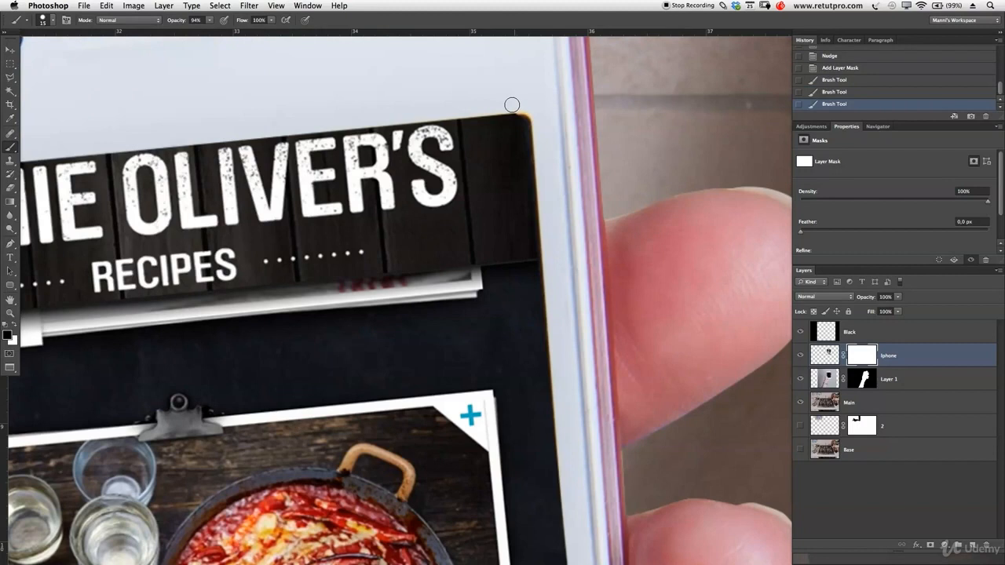
left_click(532, 118)
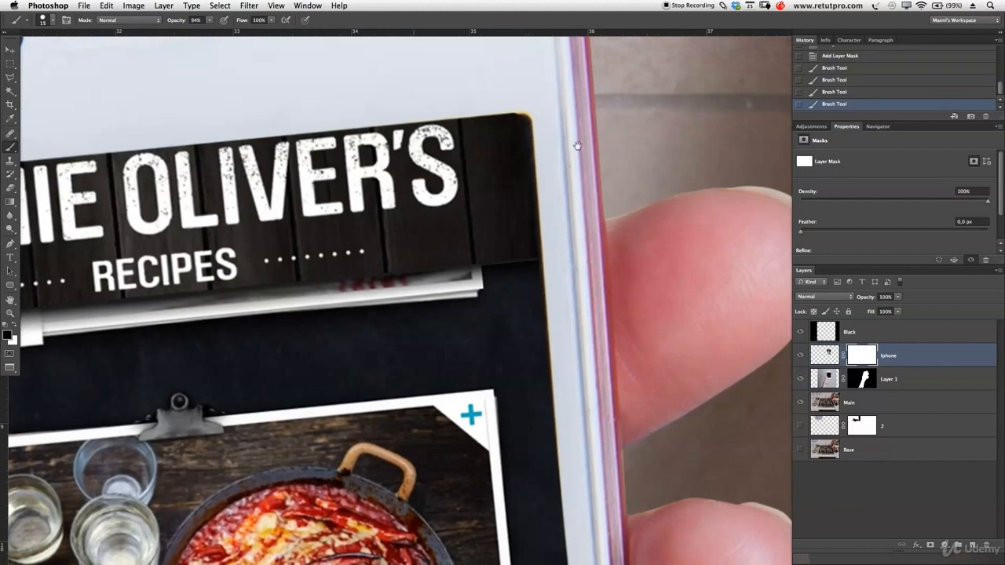
Step: Round off the app screenshot's upper left corner by painting black on the Iphone layer's mask
scroll(314, 149, "left", 10)
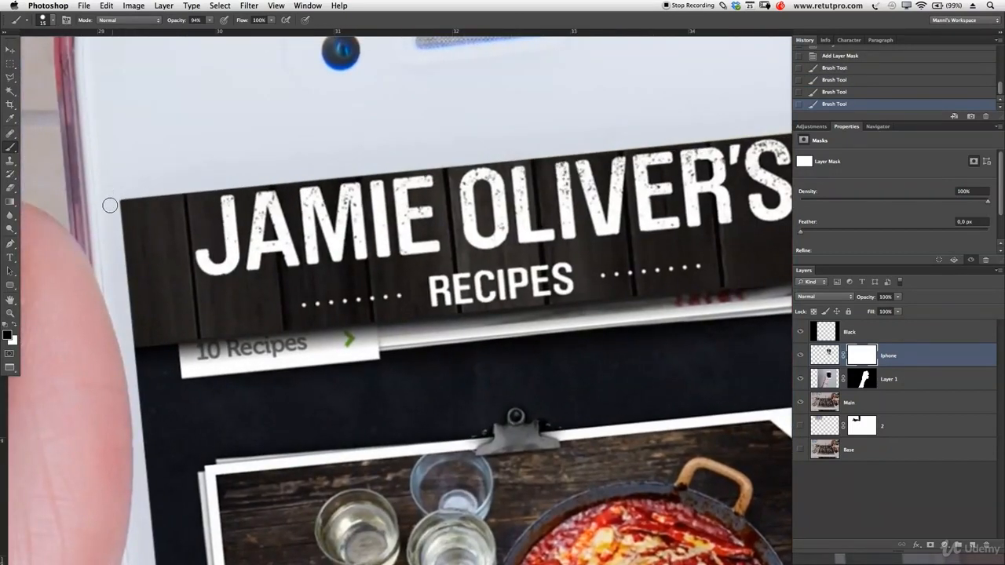
left_click_drag(115, 205, 132, 202)
mouse_move(133, 211)
left_mouse_down()
mouse_move(114, 205)
mouse_move(130, 194)
left_mouse_up()
Step: Mask the two lower corners of the app screenshot so they are rounded like the upper ones
scroll(278, 341, "down", 15)
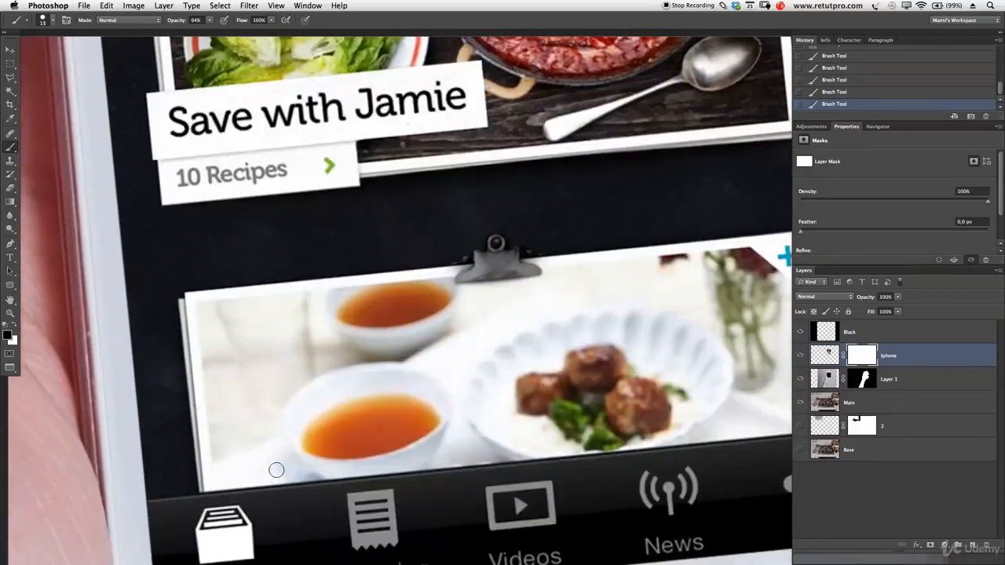
scroll(256, 271, "down", 3)
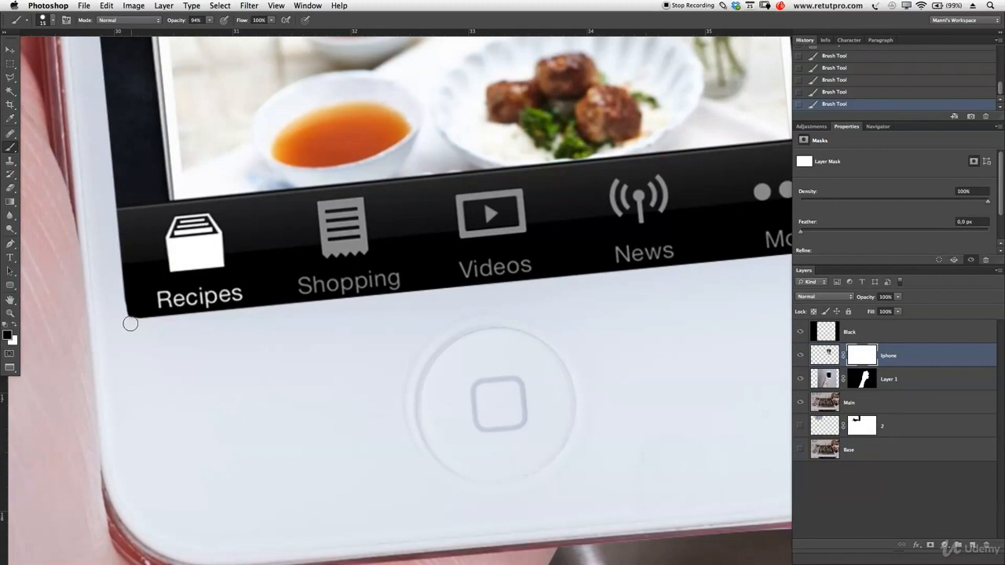
scroll(210, 355, "right", 20)
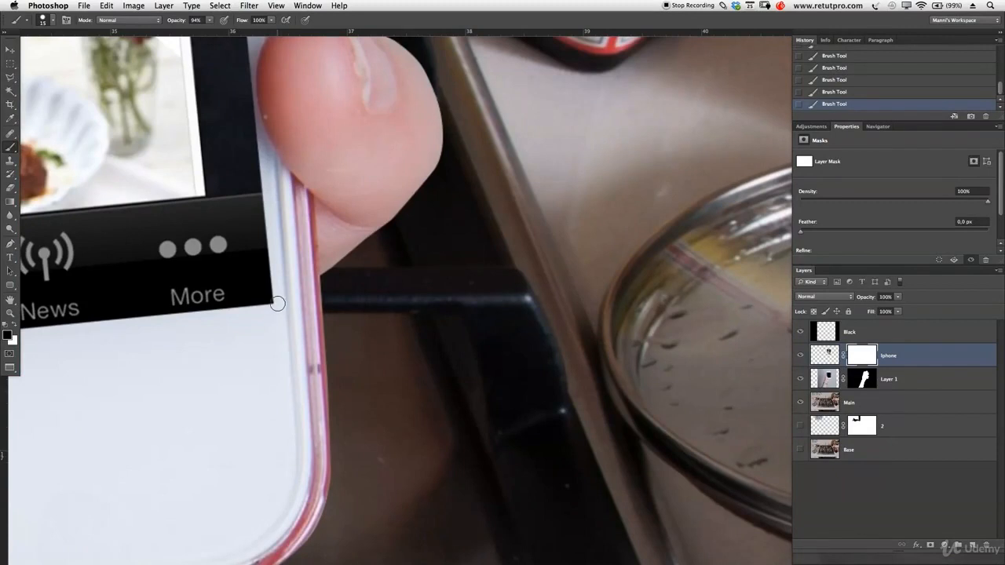
mouse_move(281, 297)
left_mouse_down()
mouse_move(270, 314)
mouse_move(296, 330)
mouse_move(214, 348)
left_mouse_up()
Step: Examine the cut-out edges of the forearm, bracelet and wrist against the stove
left_click_drag(340, 322, 507, 300)
left_click_drag(455, 419, 502, 346)
left_click_drag(339, 458, 390, 436)
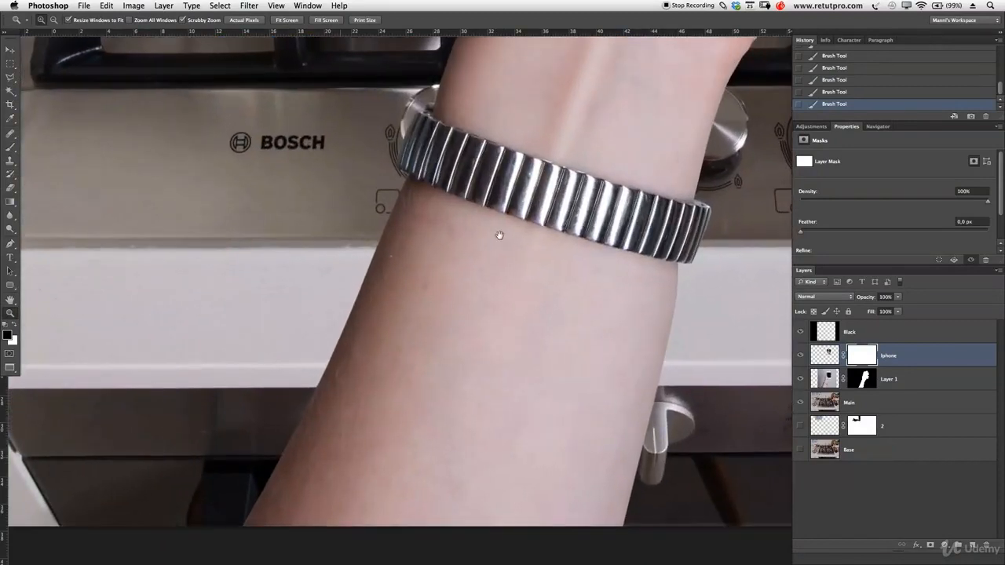
scroll(520, 222, "up", 5)
scroll(465, 359, "up", 4)
scroll(465, 359, "right", 2)
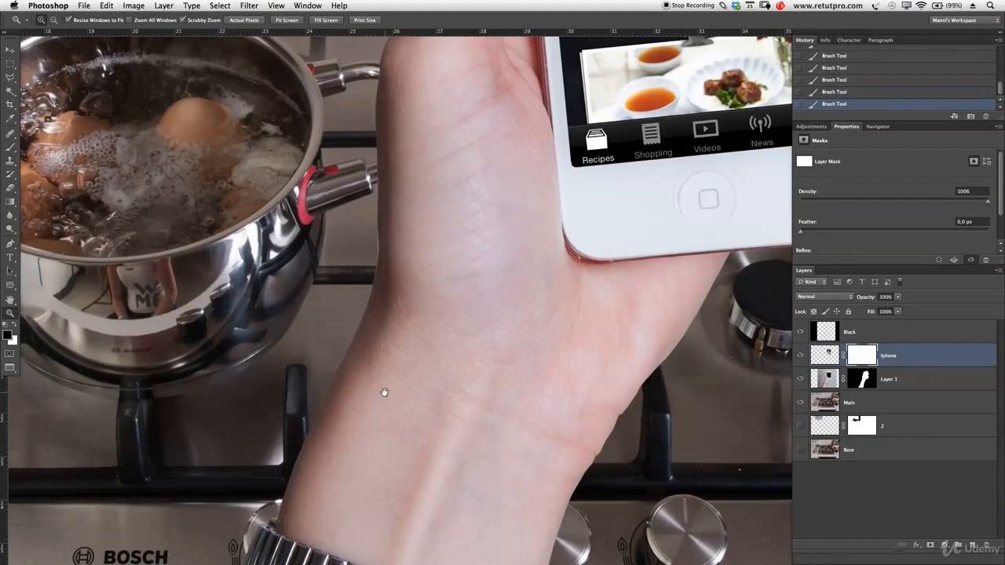
scroll(420, 214, "down", 7)
scroll(440, 141, "left", 1)
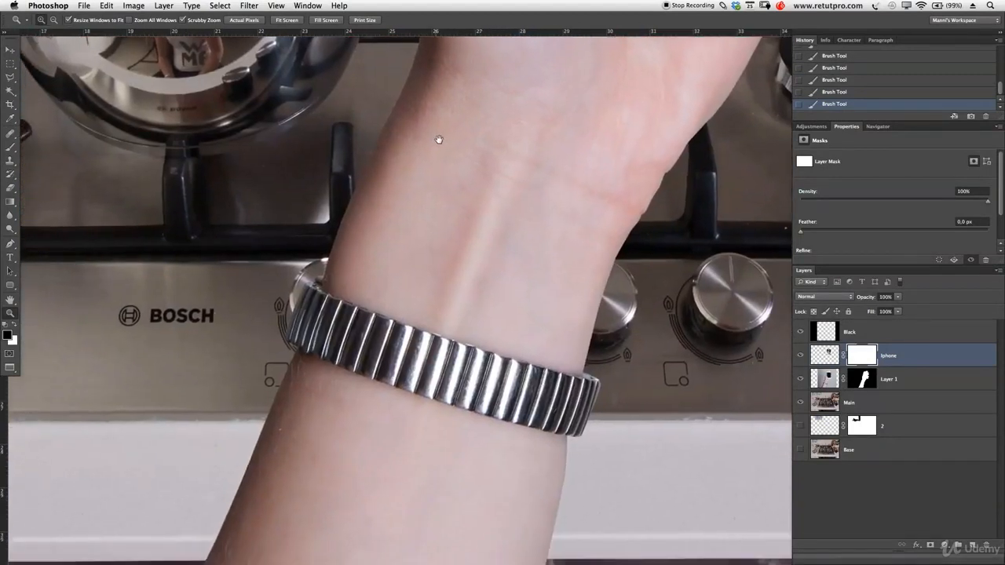
scroll(385, 406, "down", 3)
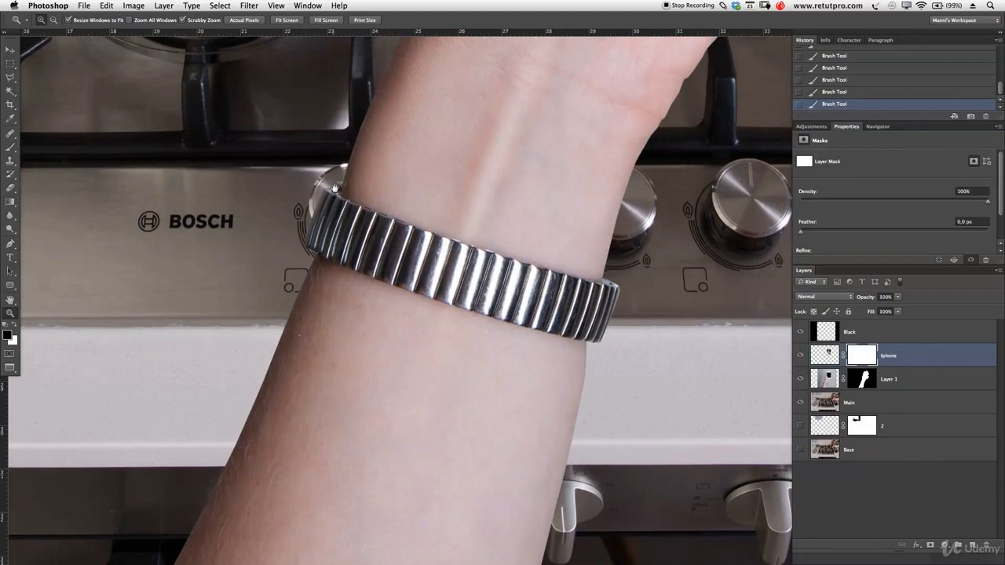
scroll(390, 99, "up", 9)
scroll(401, 126, "right", 1)
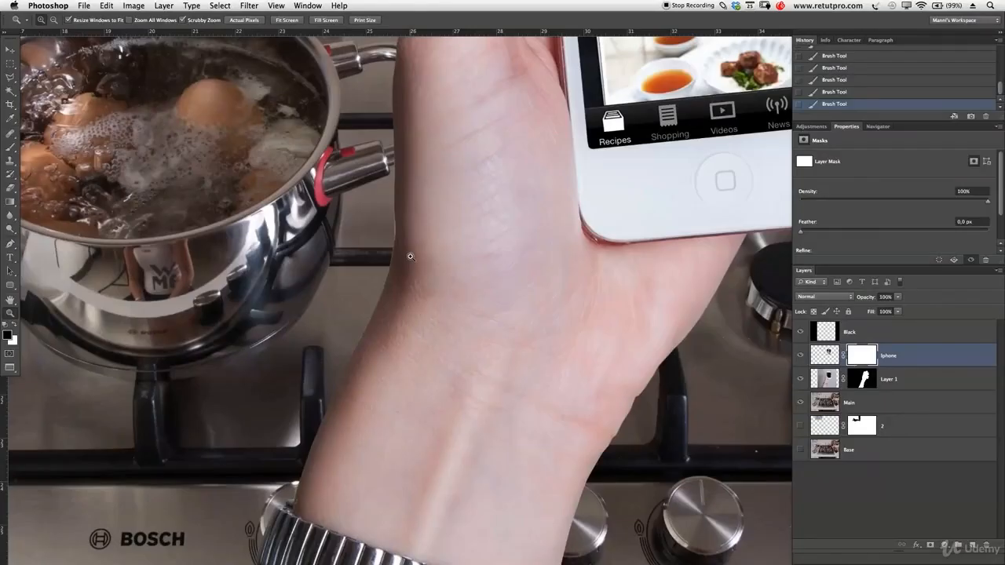
Step: On Layer 1's mask, paint away the light fringe along the wrist edge beside the pot with a 15 px black brush
scroll(404, 255, "up", 4)
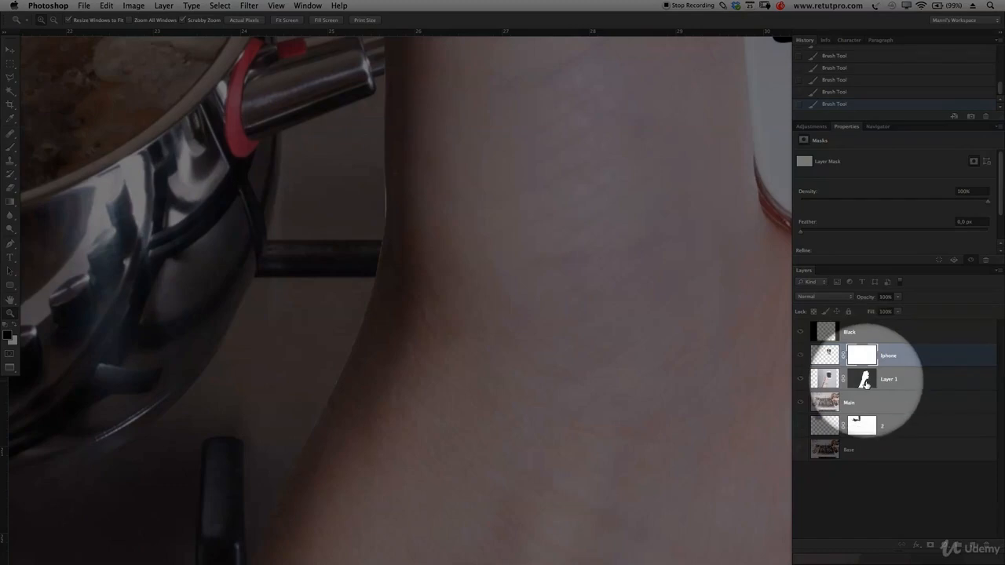
left_click(863, 380)
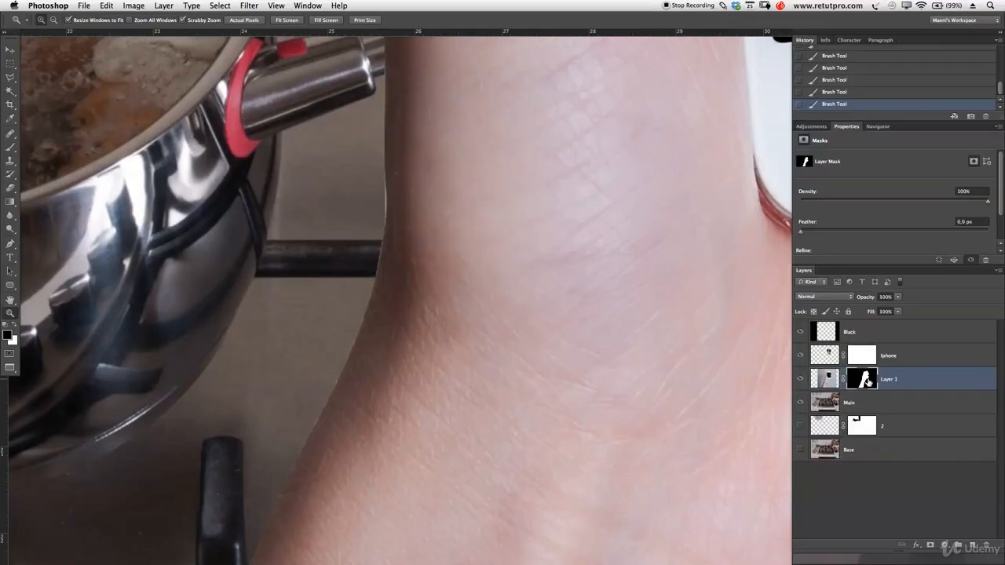
key("b")
mouse_move(390, 278)
left_mouse_down()
mouse_move(420, 271)
mouse_move(419, 241)
mouse_move(420, 251)
mouse_move(399, 248)
left_mouse_up()
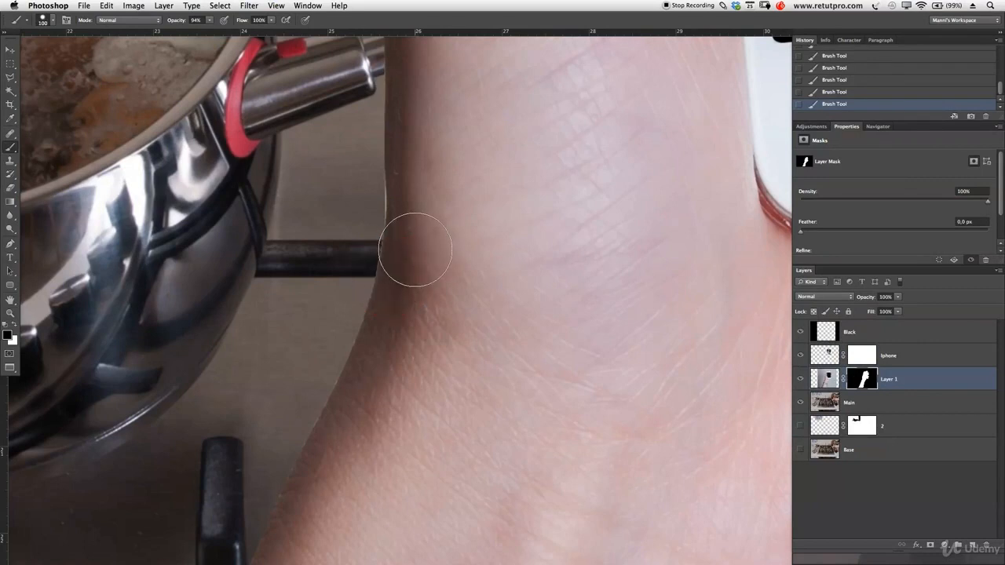
key("bracketleft")
key("bracketleft")
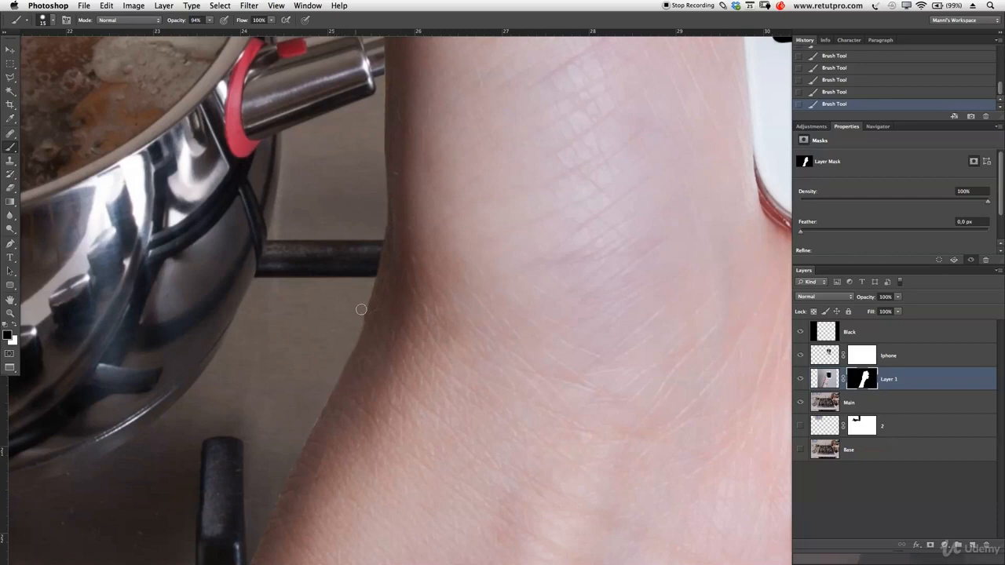
Step: Touch up Layer 1's mask around the upper fingers where they meet the phone's edge
left_click_drag(347, 449, 345, 219)
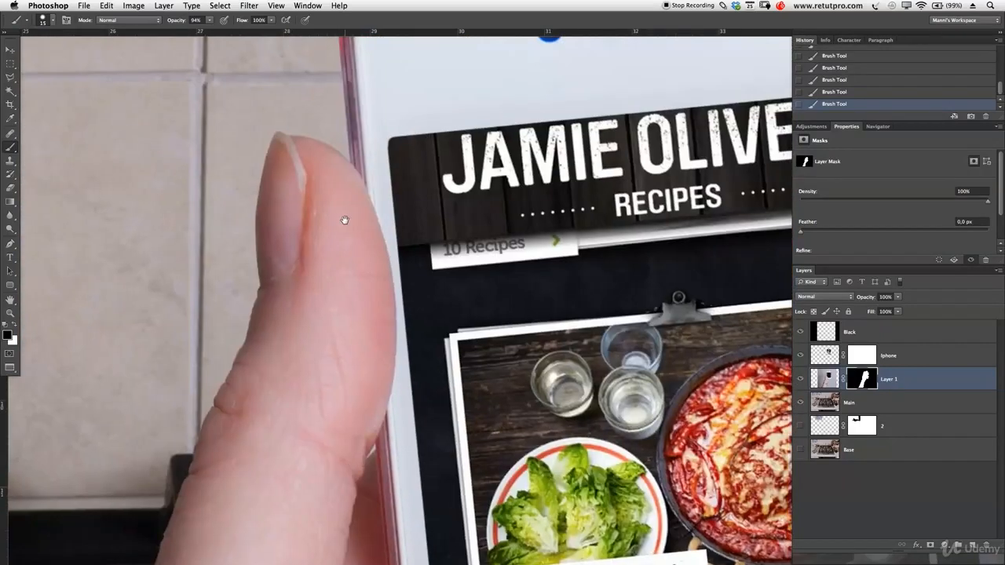
left_click_drag(287, 364, 158, 521)
left_click_drag(505, 319, 337, 240)
left_click_drag(759, 308, 582, 254)
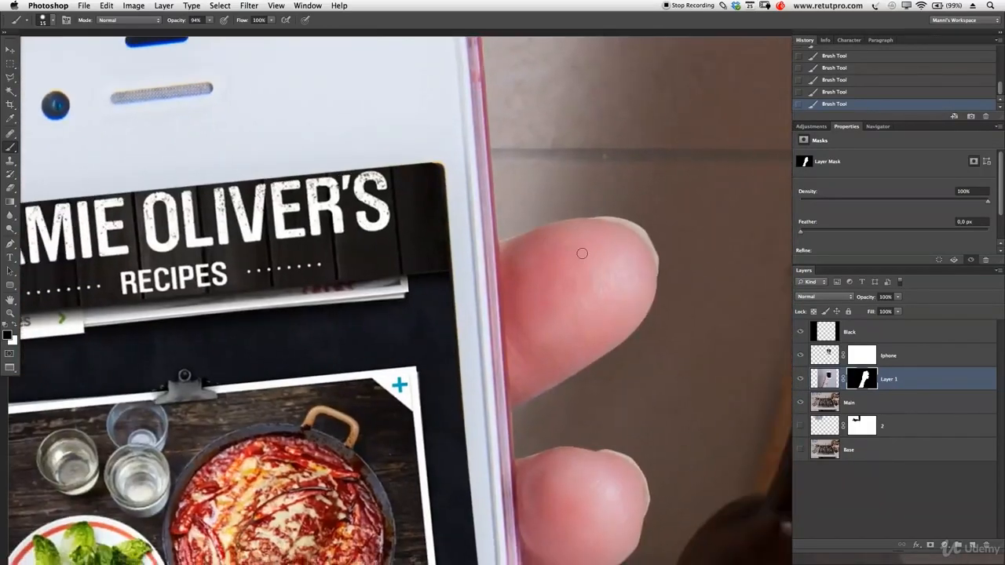
scroll(581, 253, "right", 5)
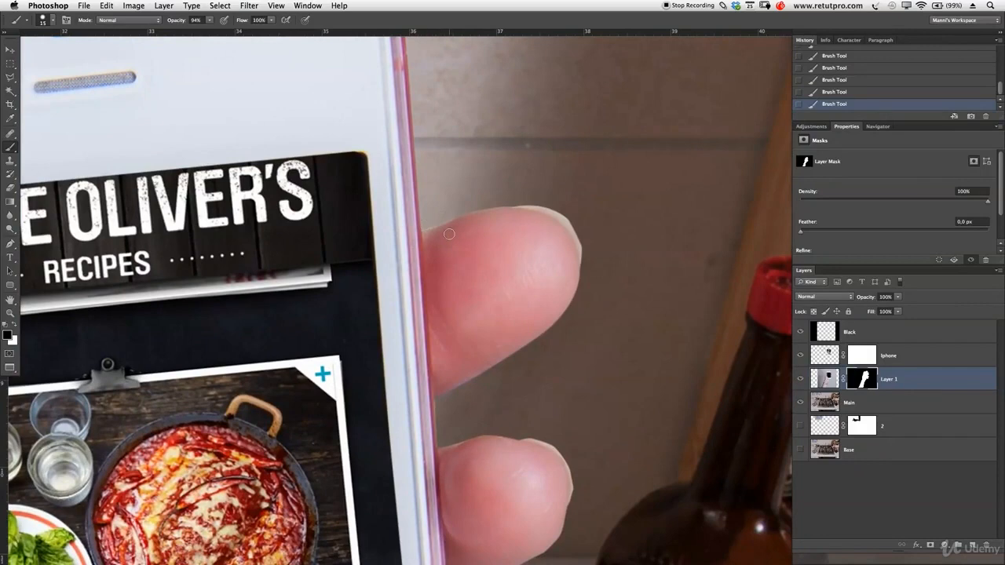
mouse_move(445, 320)
left_mouse_down()
mouse_move(404, 290)
mouse_move(439, 224)
left_mouse_up()
left_click_drag(449, 424, 466, 444)
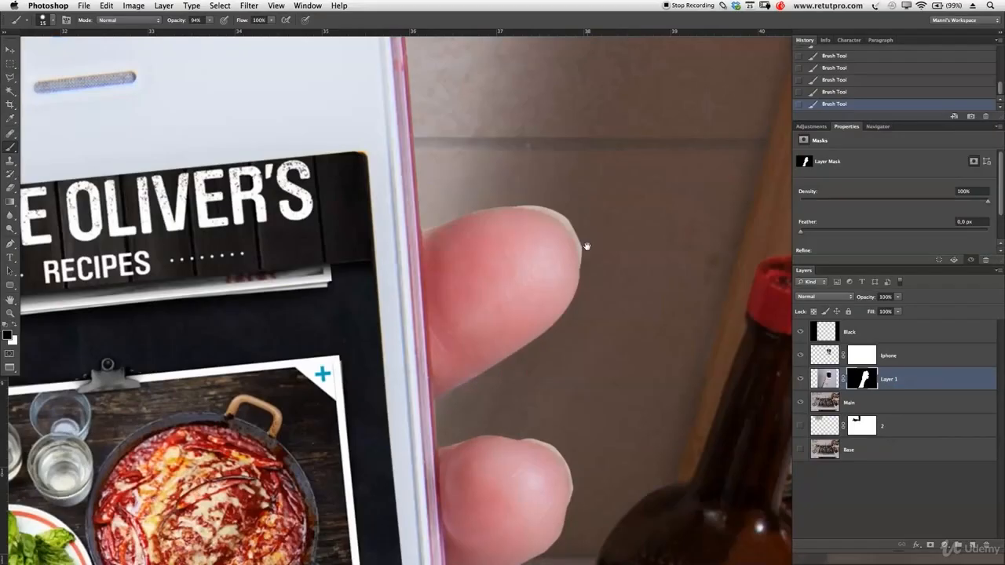
Step: Check the mask edges of the remaining fingers and review the whole composite
left_click_drag(579, 381, 579, 187)
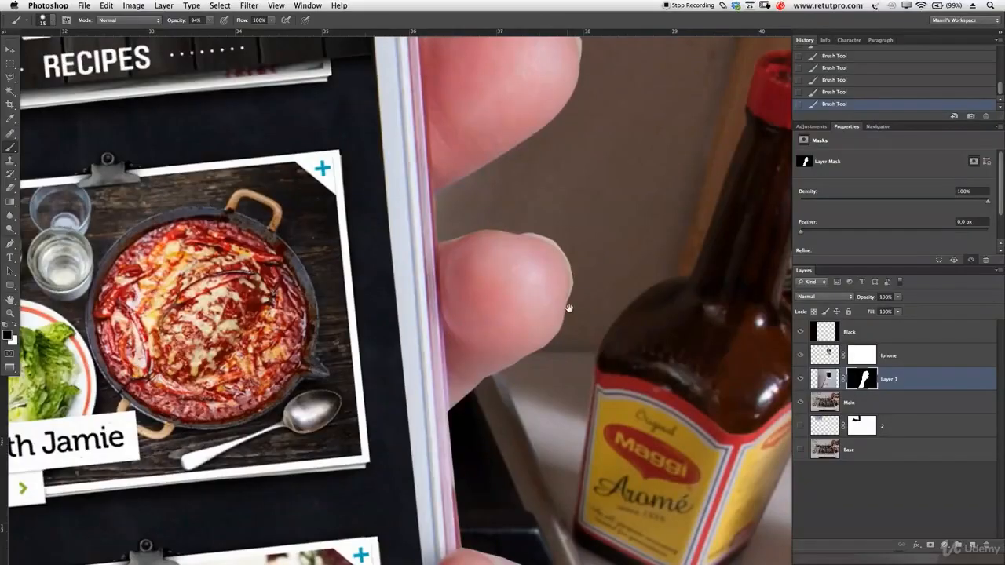
left_click_drag(567, 303, 510, 177)
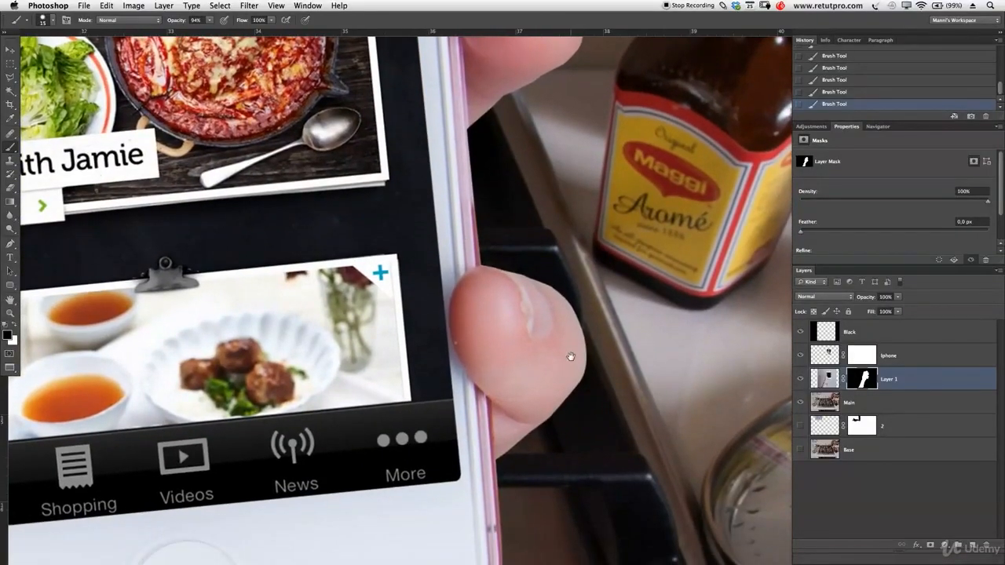
left_click_drag(562, 404, 578, 212)
left_click_drag(532, 442, 583, 259)
mouse_move(541, 387)
left_mouse_down()
mouse_move(583, 245)
mouse_move(548, 273)
mouse_move(460, 281)
left_mouse_up()
key("z")
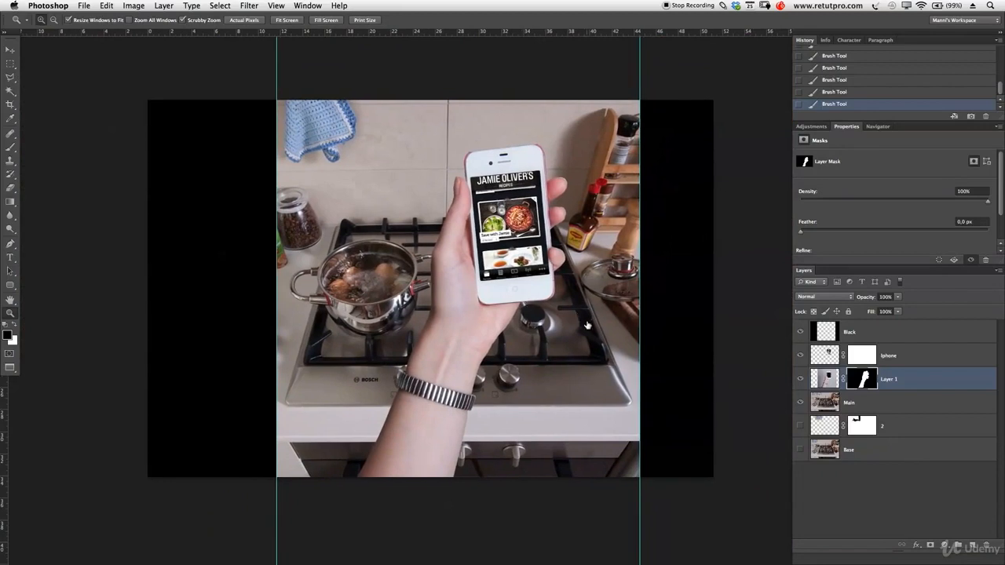
Step: Put the Iphone layer into its own layer group named OIphone
left_click(913, 361)
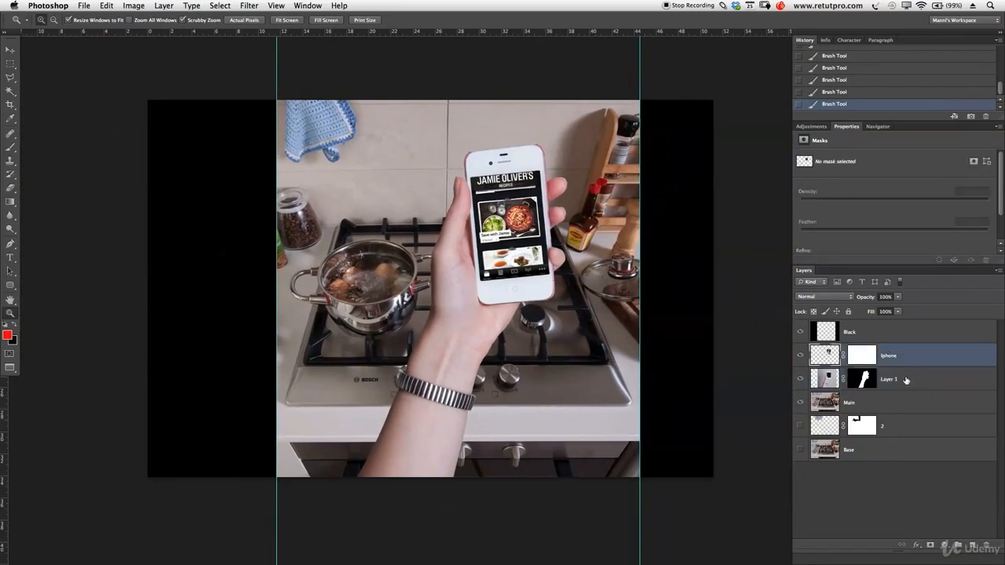
key("super+g")
double_click(847, 349)
type("Diphone")
key("Return")
Step: Put Layer 1 into its own layer group named Hand
left_click(934, 393)
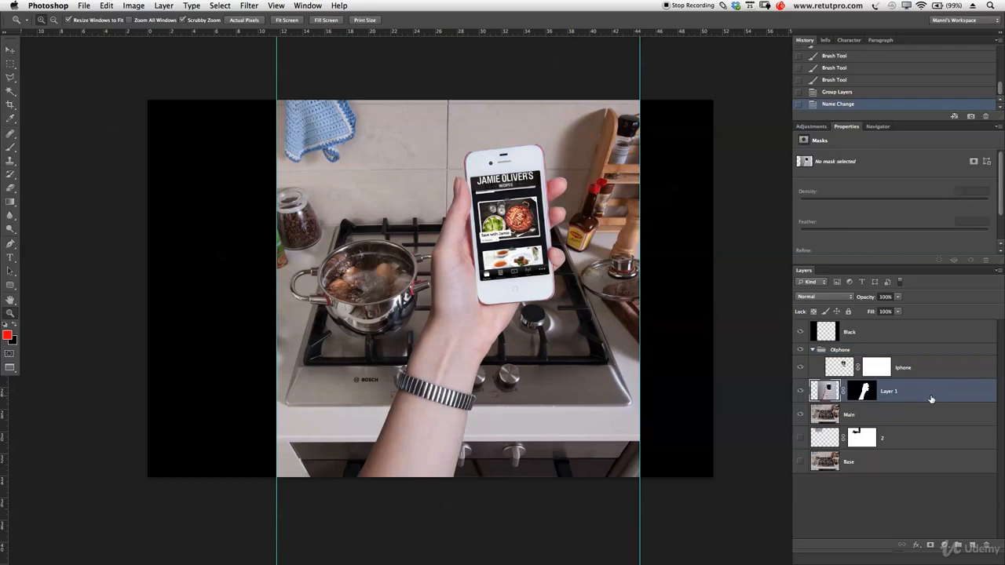
key("super+g")
double_click(844, 385)
type("Hand")
key("Return")
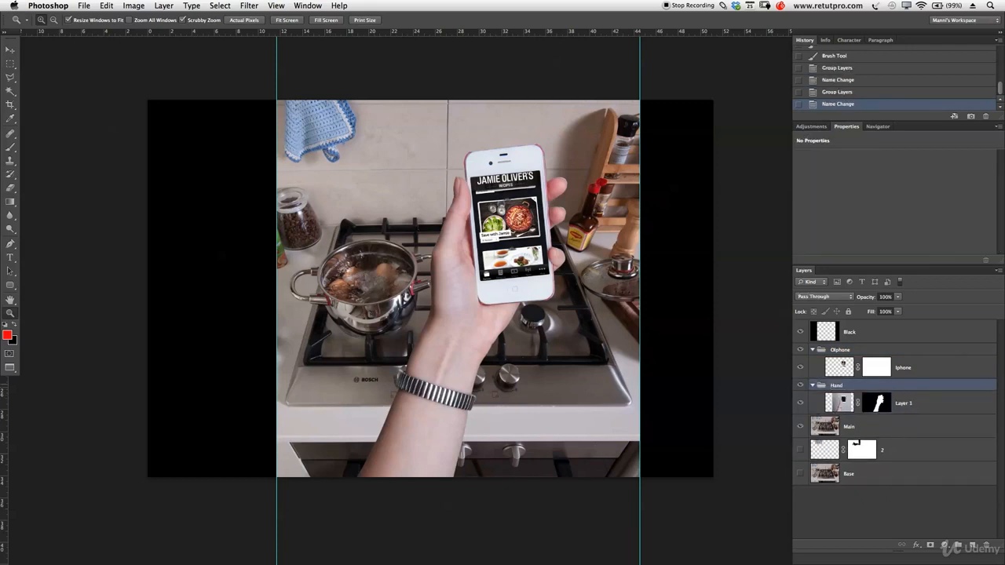
Step: Put the Main stove layer into its own layer group named Main
left_click(857, 424)
key("super+g")
double_click(838, 422)
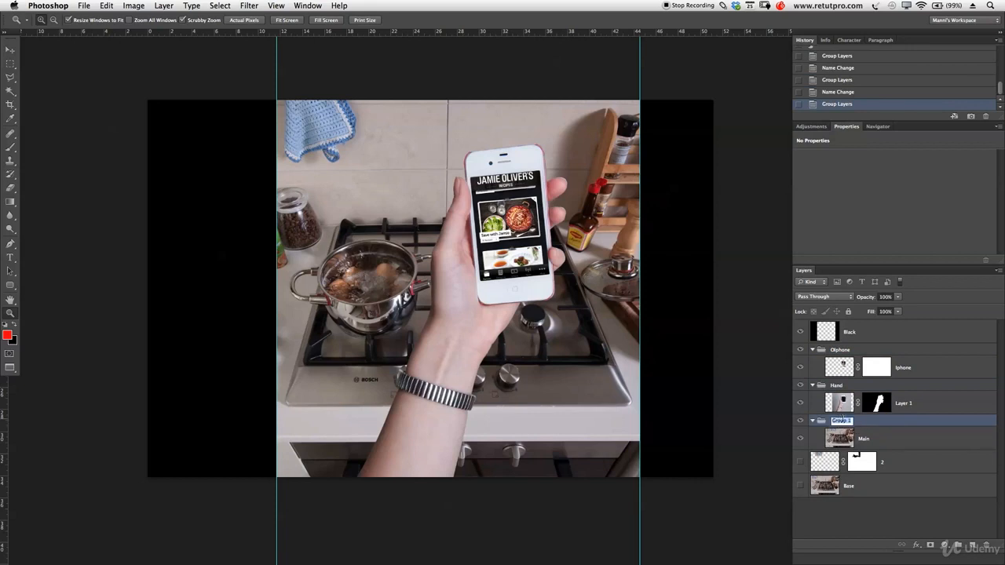
type("Main")
key("Return")
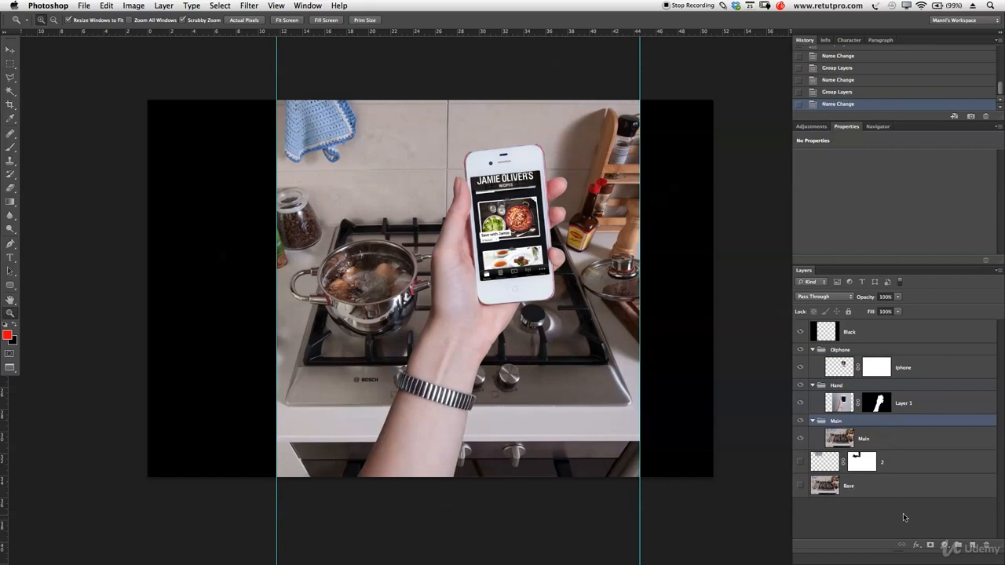
Step: Group the Base and 2 layers as Start and hide that group
left_click(903, 493)
left_click(914, 459, "shift")
key("super+g")
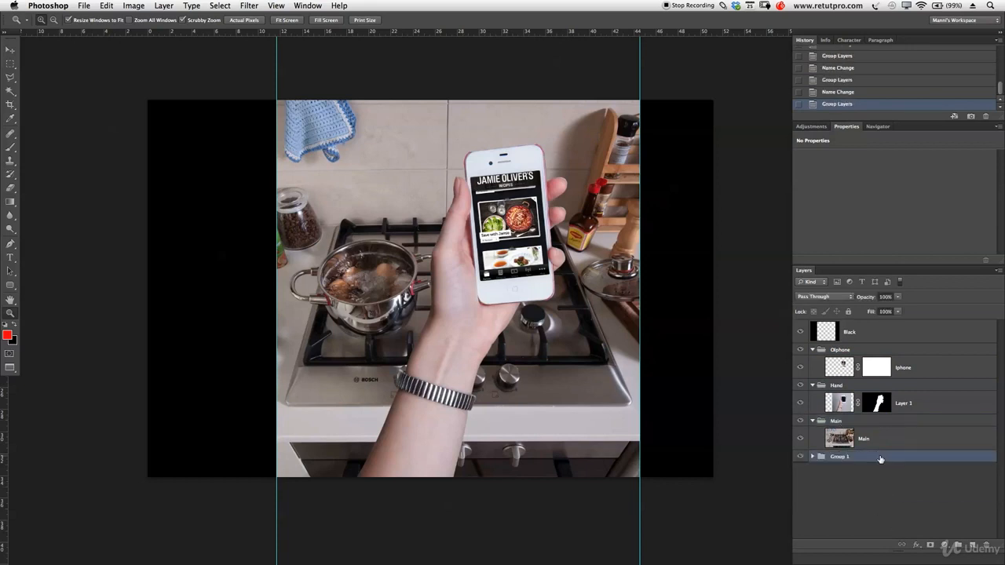
double_click(839, 457)
type("Start")
key("Return")
left_click(800, 458)
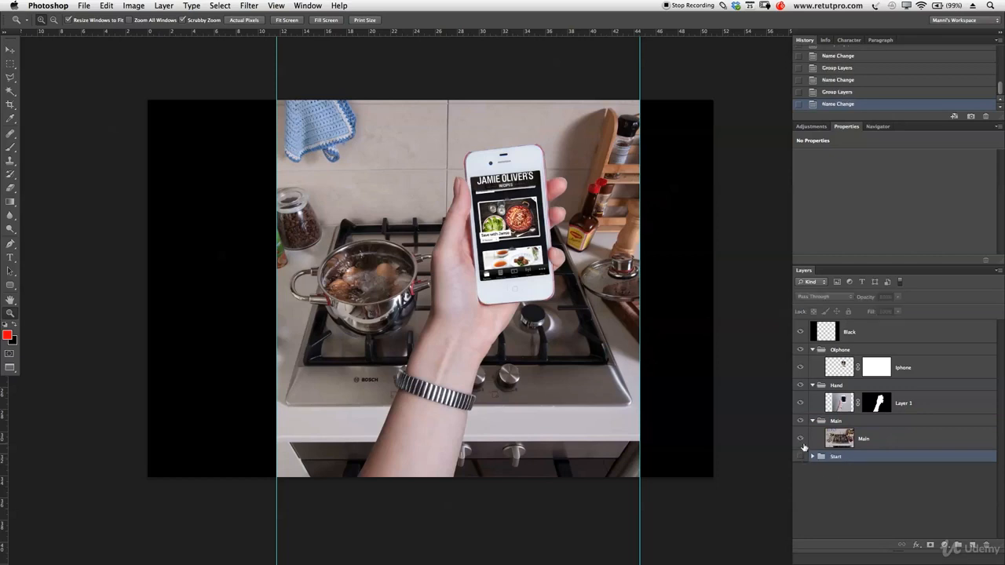
Step: Add a Curves adjustment above the Main layer, with a slightly lowered highlight point and a shadow point at input 42, output 43
left_click(864, 438)
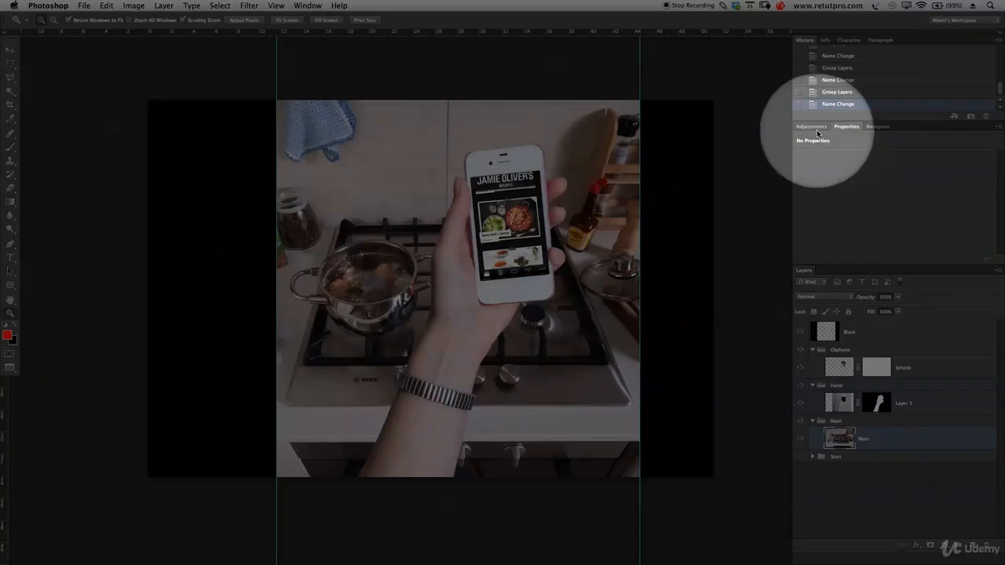
left_click(812, 127)
left_click(845, 147)
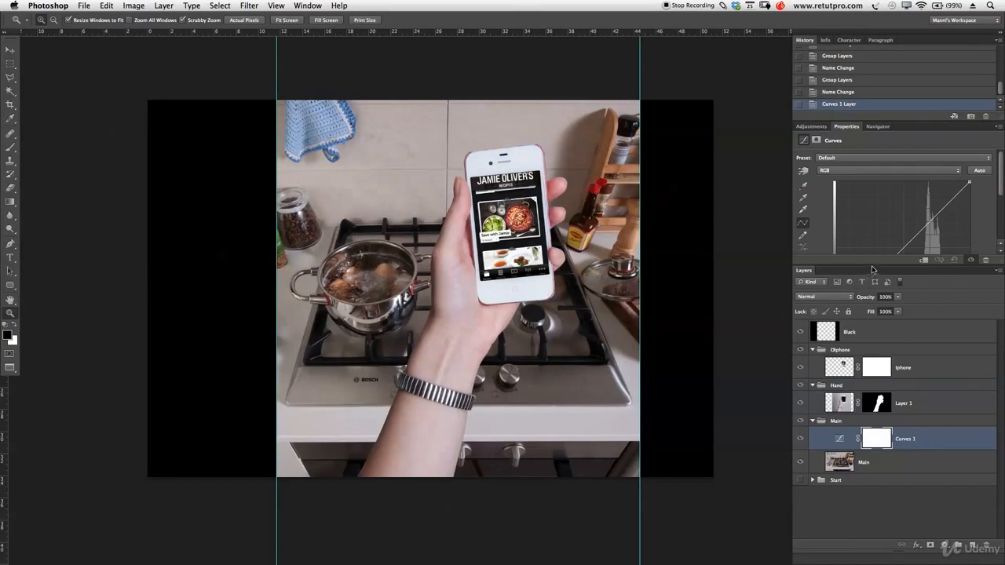
left_click_drag(873, 266, 852, 562)
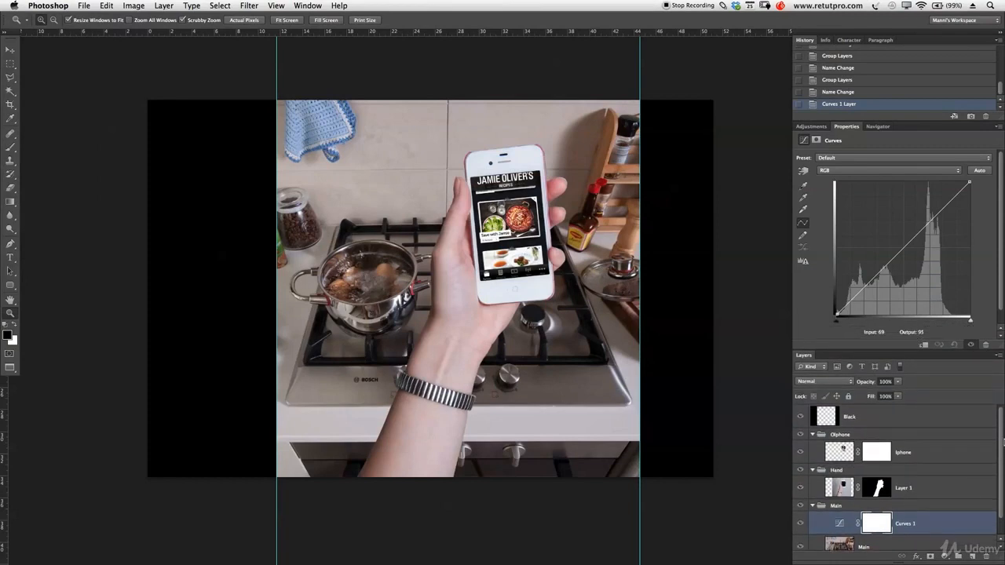
left_click_drag(1003, 443, 1003, 454)
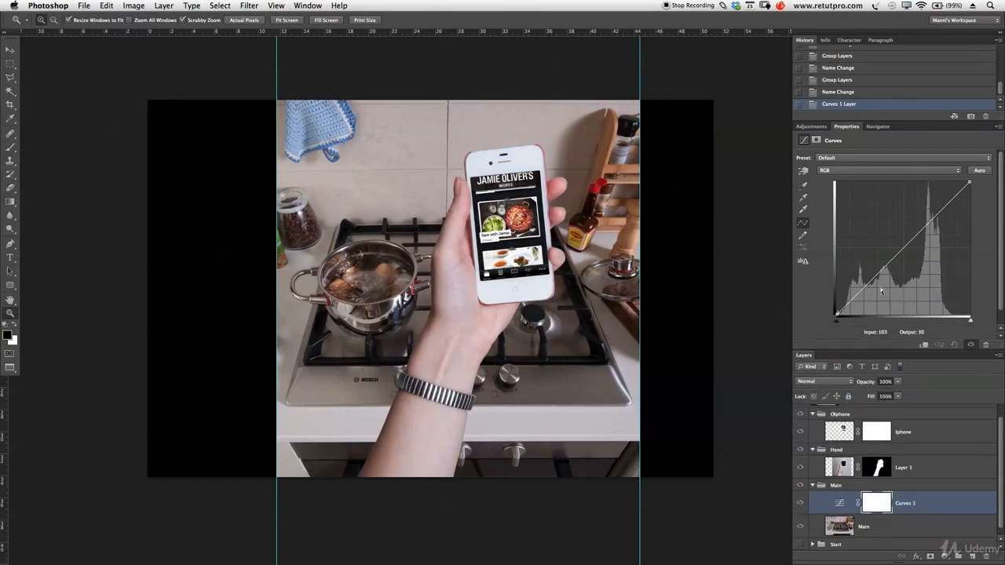
mouse_move(939, 210)
left_mouse_down()
mouse_move(938, 192)
mouse_move(938, 215)
left_mouse_up()
left_click_drag(860, 292, 858, 292)
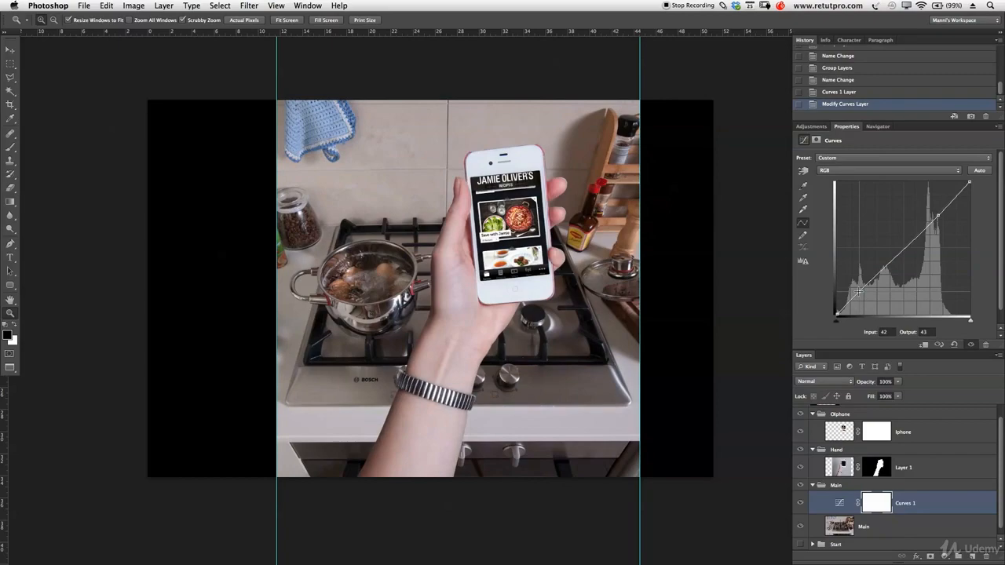
Step: Add a Curves adjustment above Layer 1 in the Hand group and clip Curves 1 to the Main layer
left_click(840, 467)
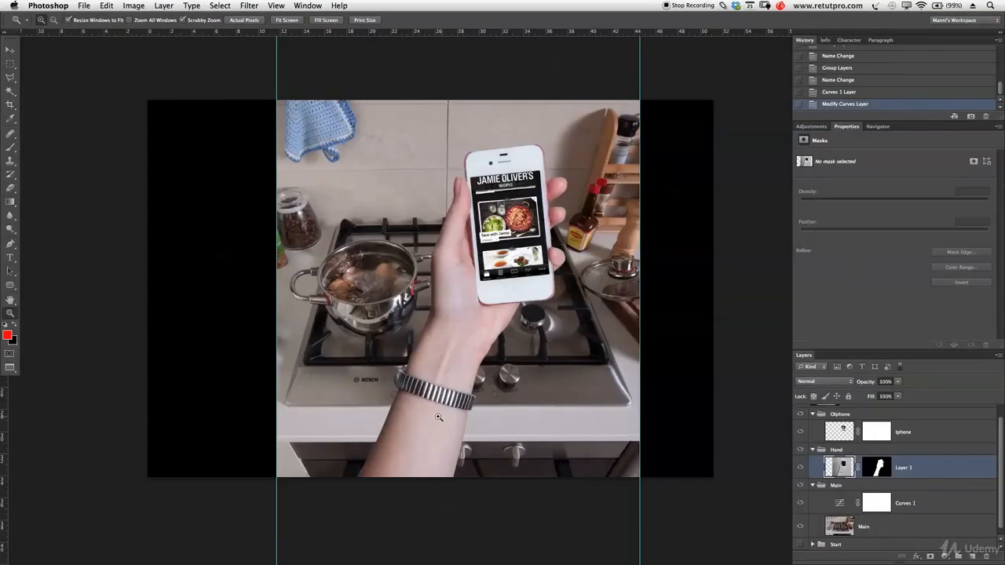
left_click(811, 126)
left_click(847, 145)
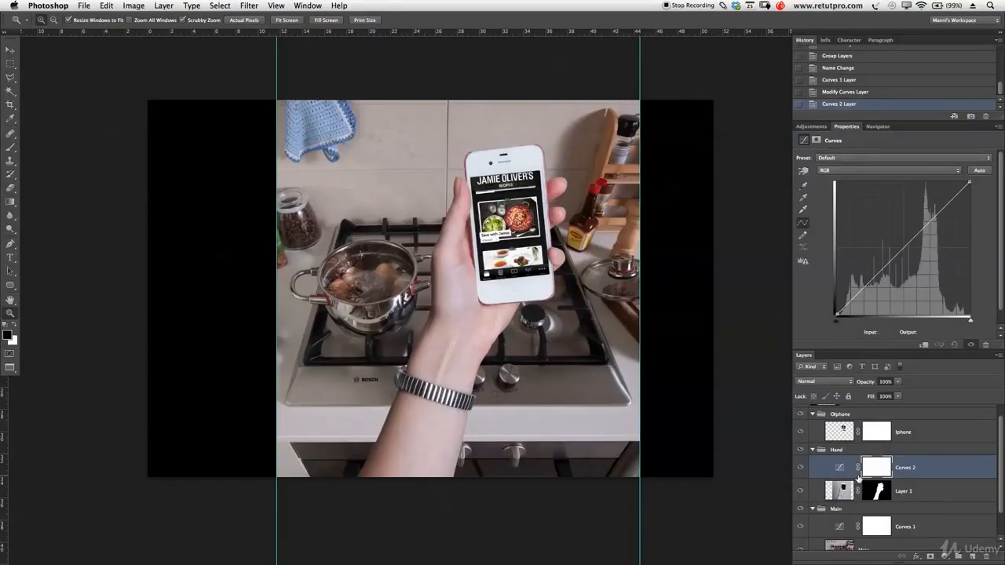
left_click_drag(1003, 462, 1002, 485)
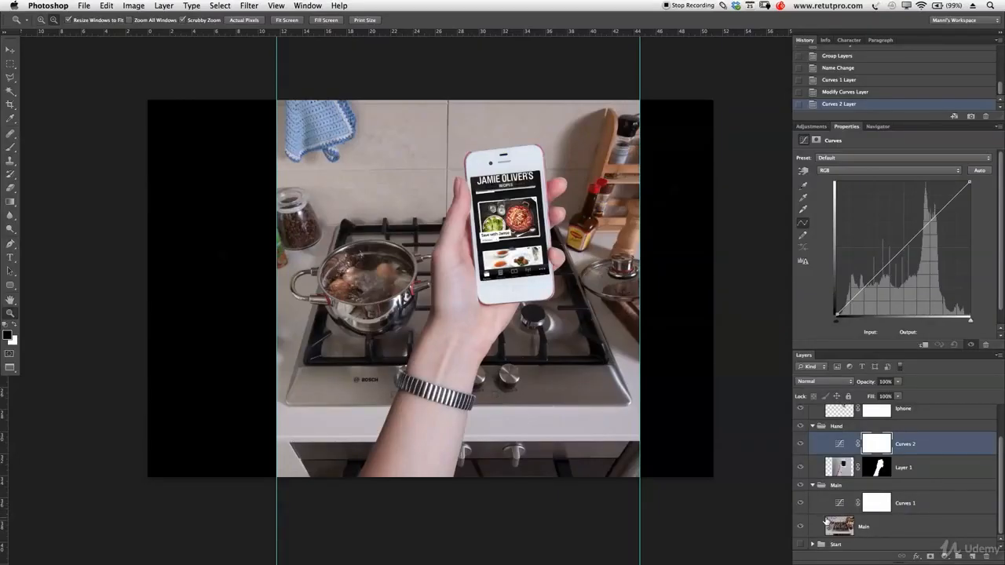
left_click(824, 514, "alt")
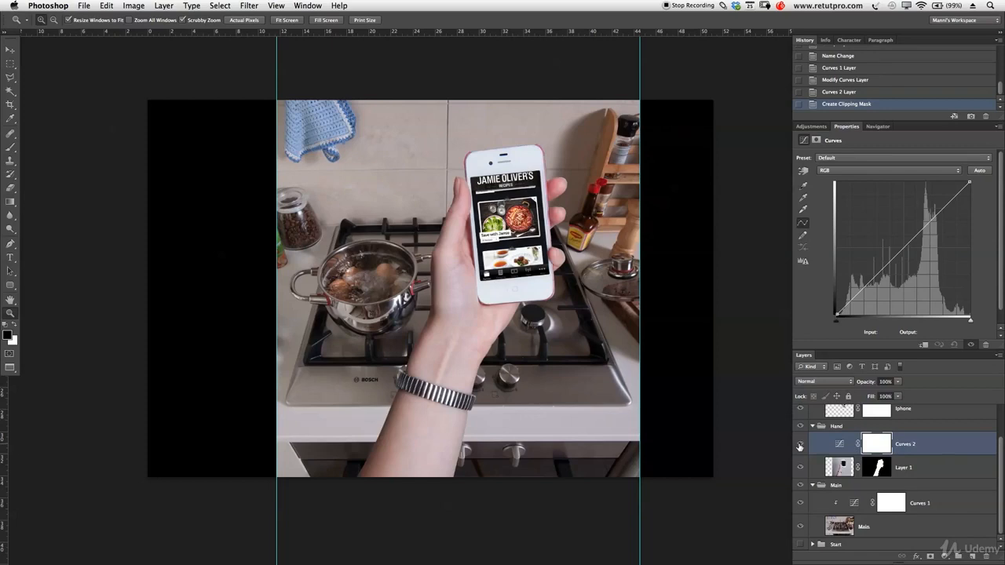
Step: Brighten Curves 2 with a midtone point at input 138, output 168, clip it to Layer 1 and compare the hand with it on and off
left_click_drag(907, 242, 908, 227)
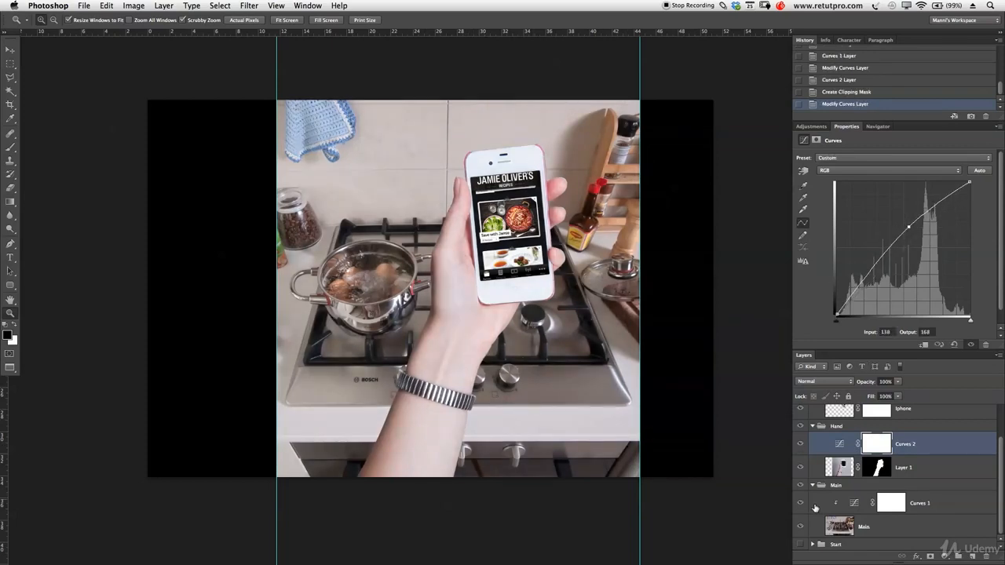
key("alt")
left_click(817, 454, "alt")
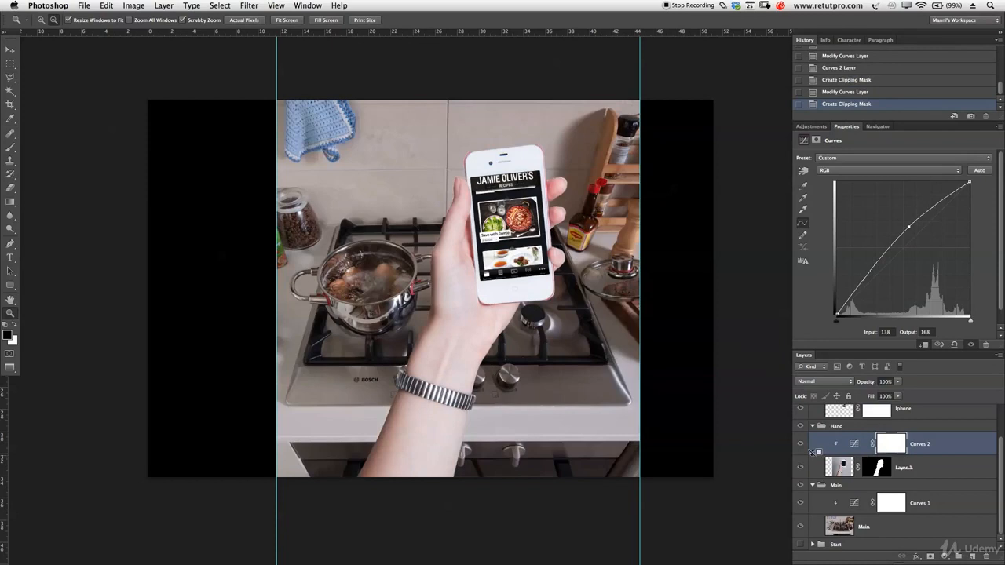
left_click(801, 449)
left_click(801, 449)
left_click(801, 448)
left_click(801, 447)
Step: Reshape the Curves 2 curve for more contrast, with points at input 66, output 55 and input 175, output 169
left_click_drag(909, 227, 923, 228)
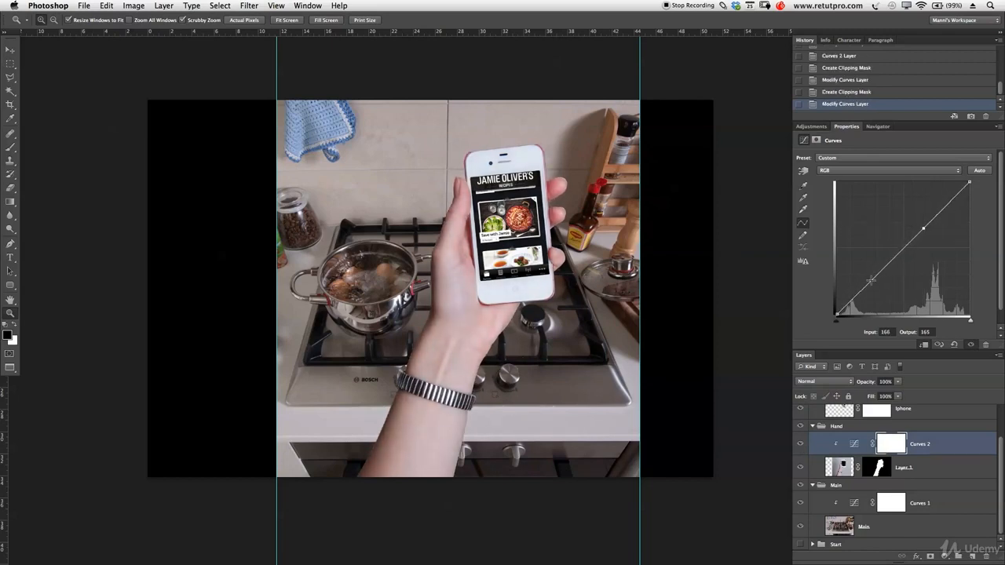
left_click_drag(869, 282, 871, 285)
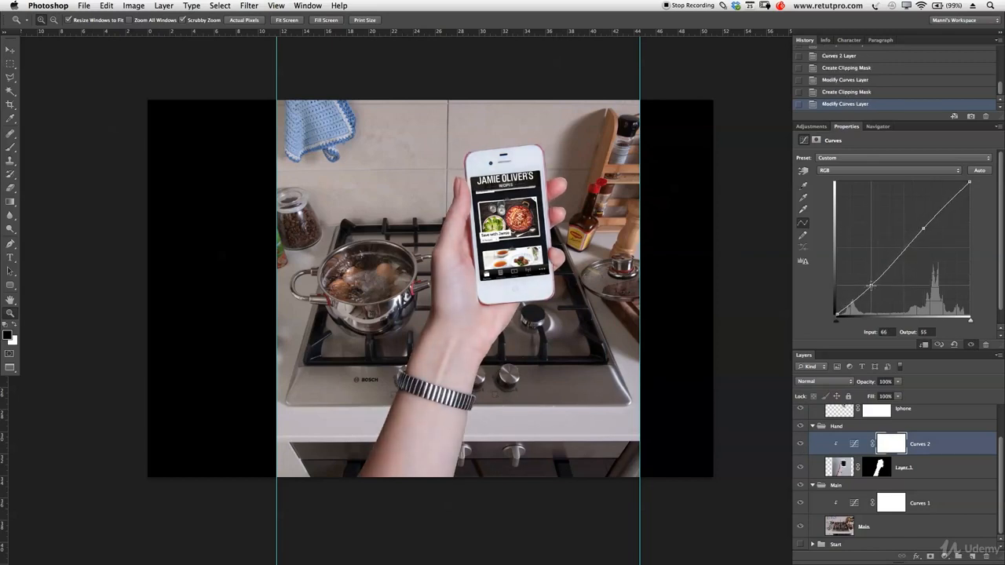
left_click_drag(920, 227, 928, 226)
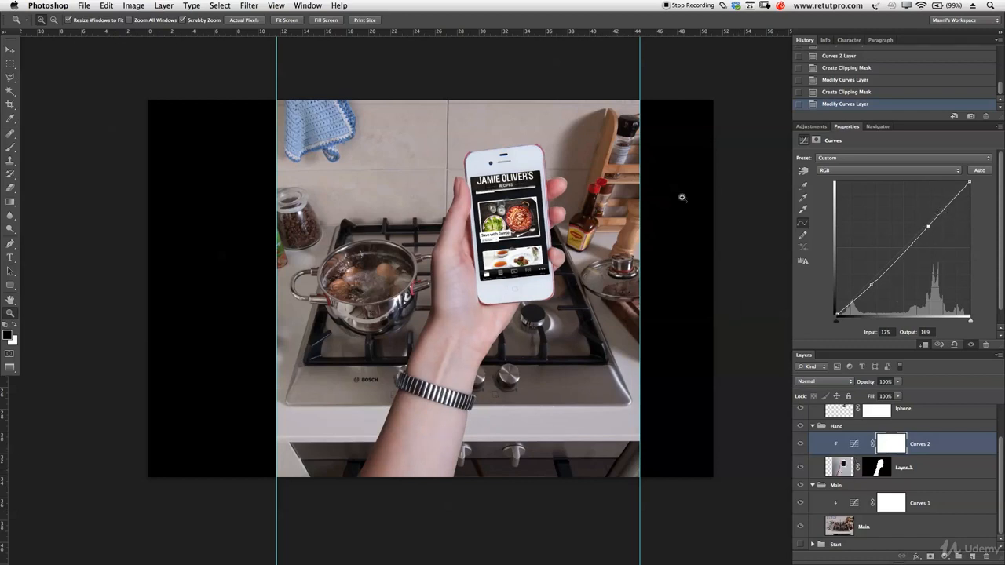
Step: Add a Hue/Saturation adjustment clipped above Curves 2, set the Reds saturation to -13 and check the skin tone
left_click(811, 126)
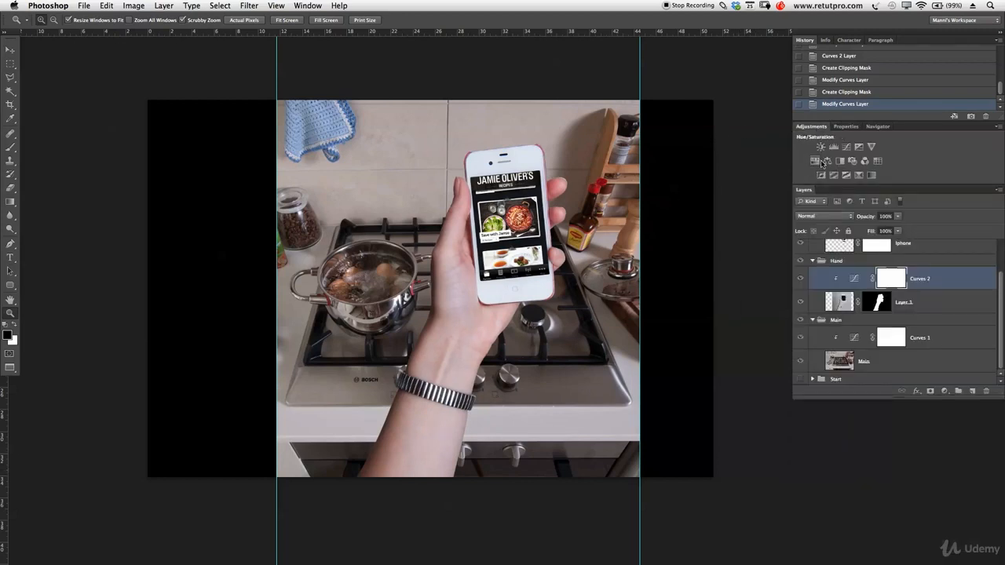
left_click(815, 161)
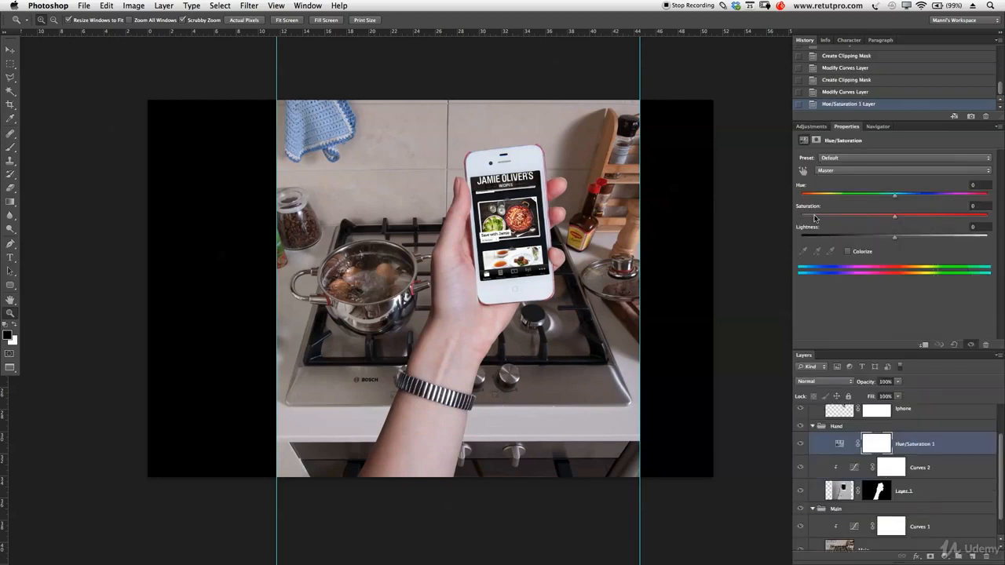
left_click(831, 455, "alt")
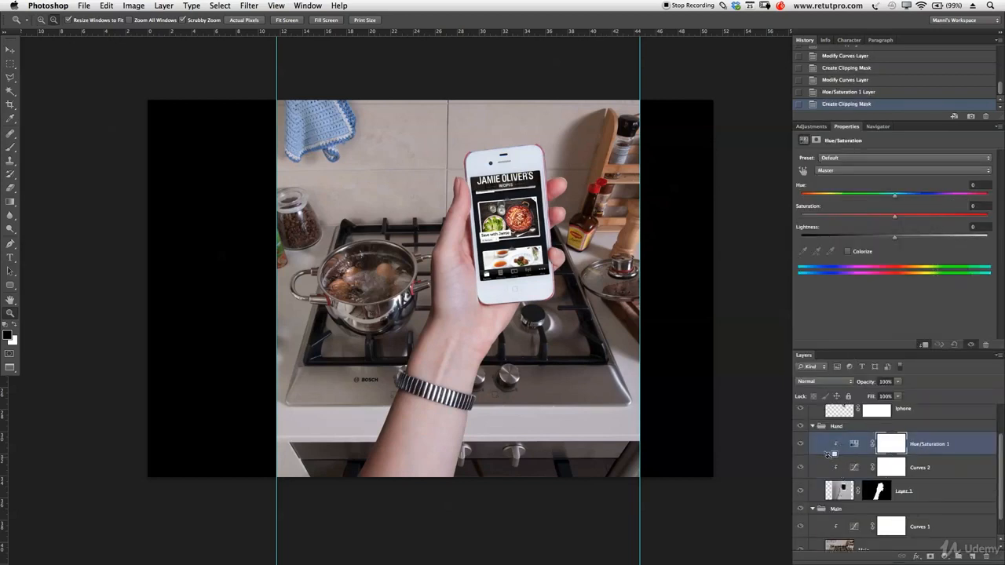
left_click(868, 171)
left_click(854, 180)
left_click_drag(891, 219, 887, 217)
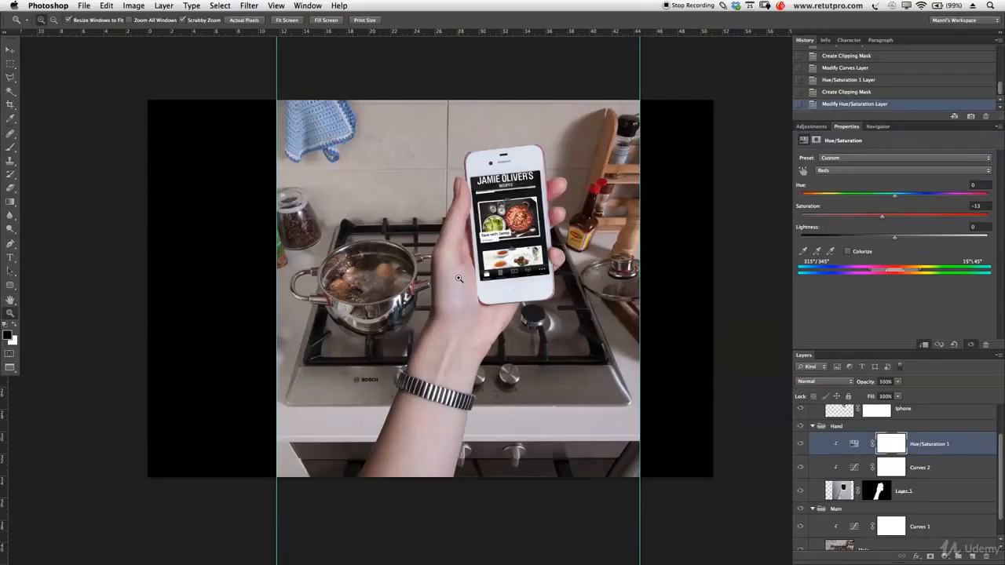
left_click(459, 278)
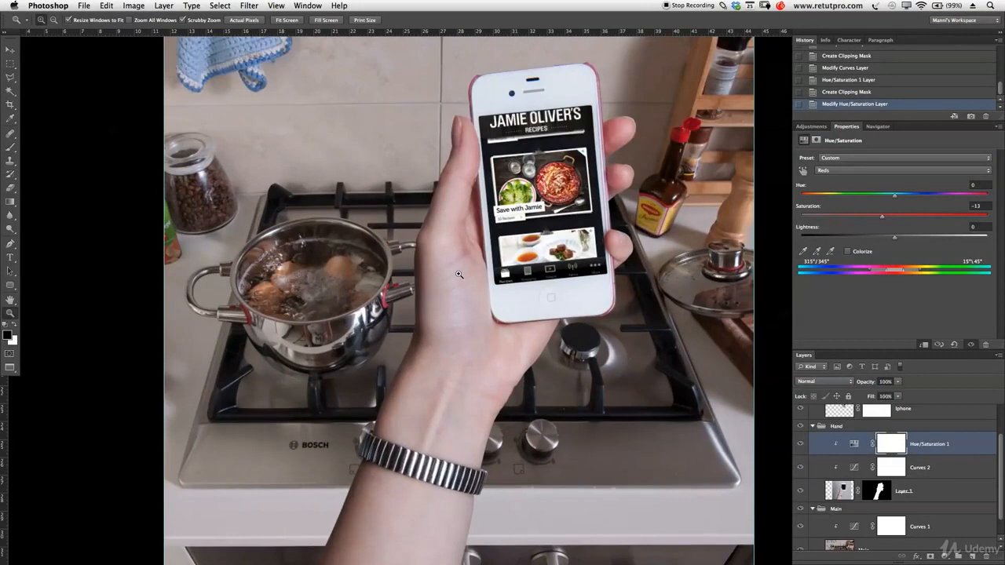
left_click(459, 274)
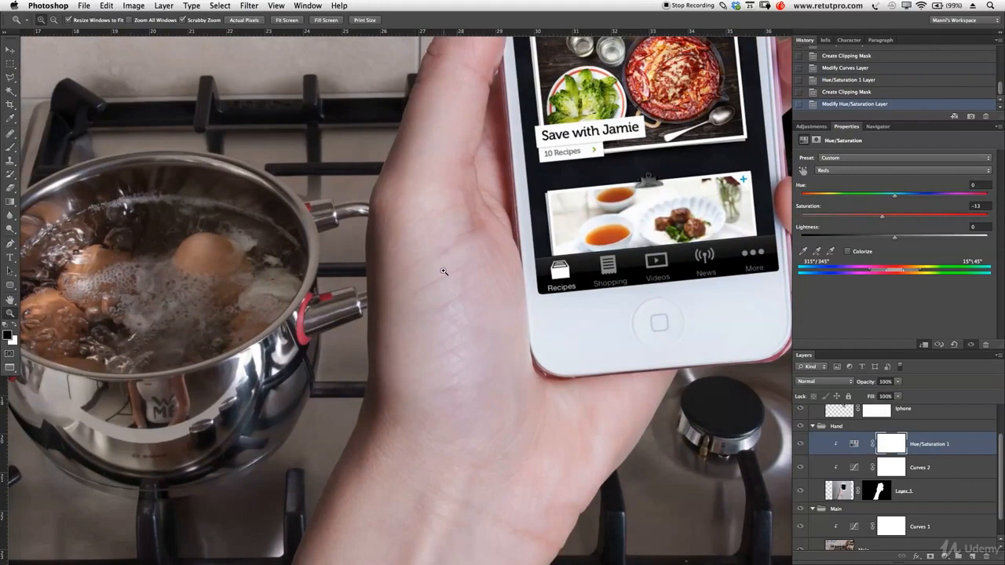
left_click_drag(477, 272, 362, 280)
left_click_drag(551, 296, 514, 299)
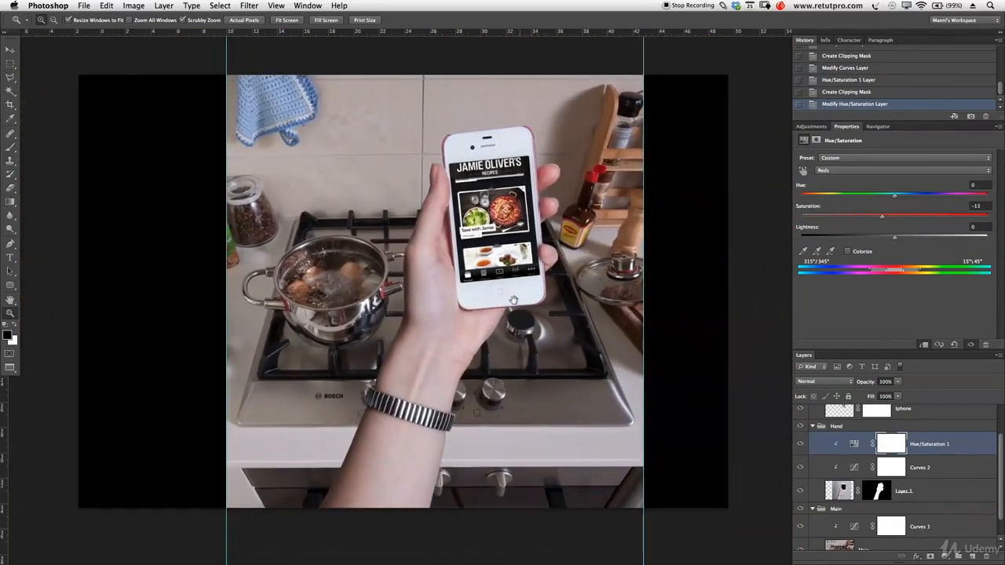
Step: Apply a Gaussian Blur with a radius of about 7.6 pixels to the Main background layer
left_click_drag(909, 352, 900, 265)
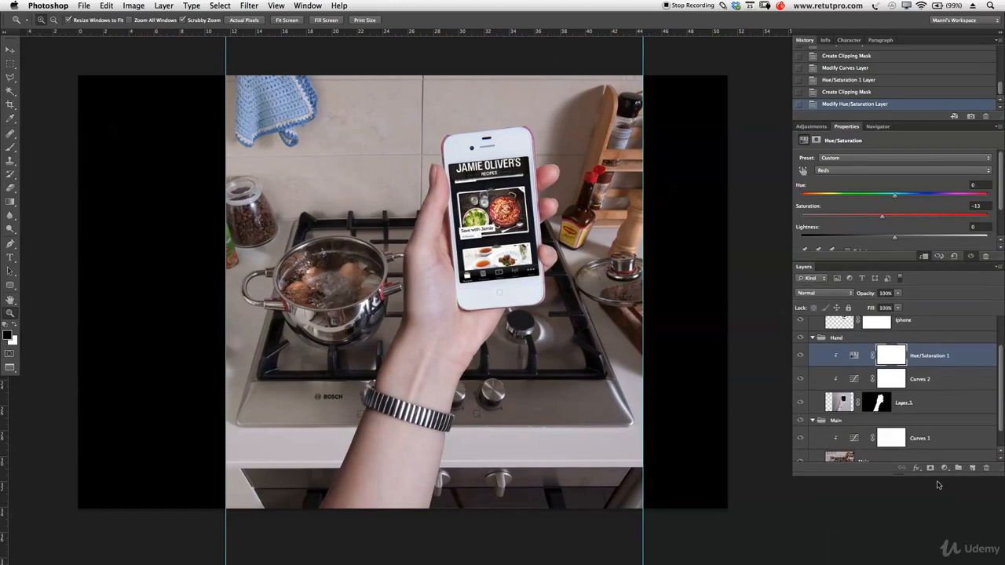
left_click_drag(902, 480, 899, 550)
left_click(884, 507)
left_click_drag(524, 290, 506, 292)
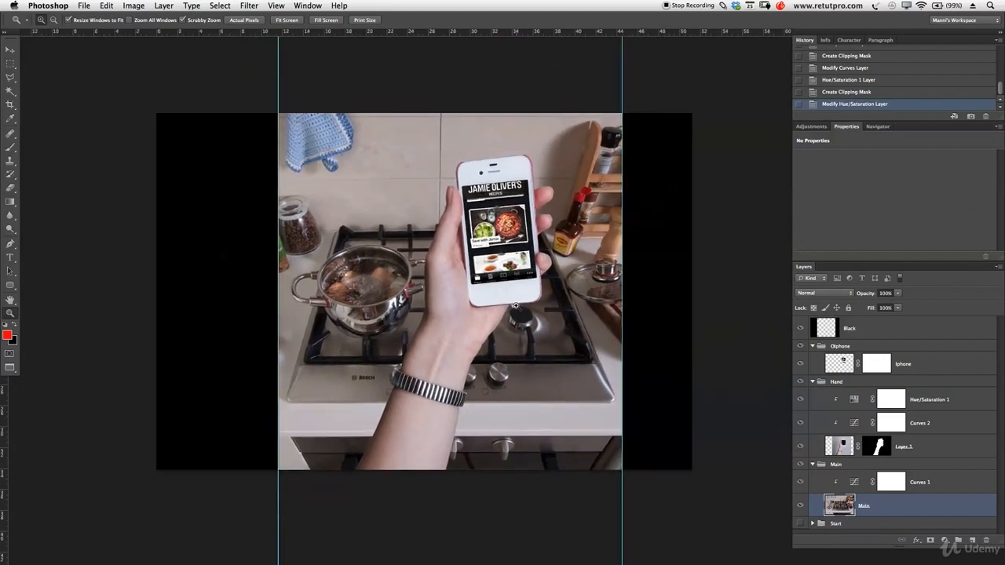
left_click(249, 5)
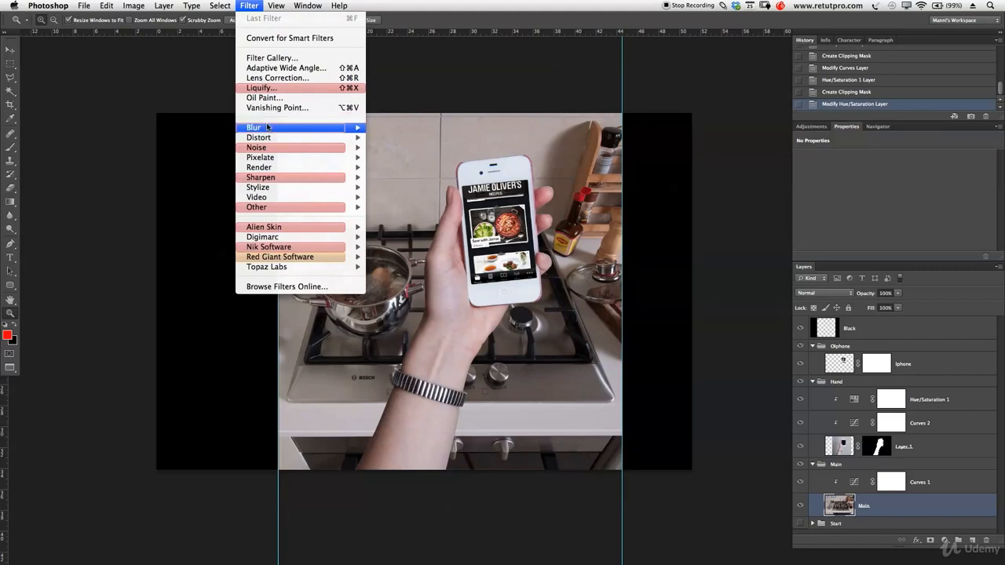
mouse_move(268, 127)
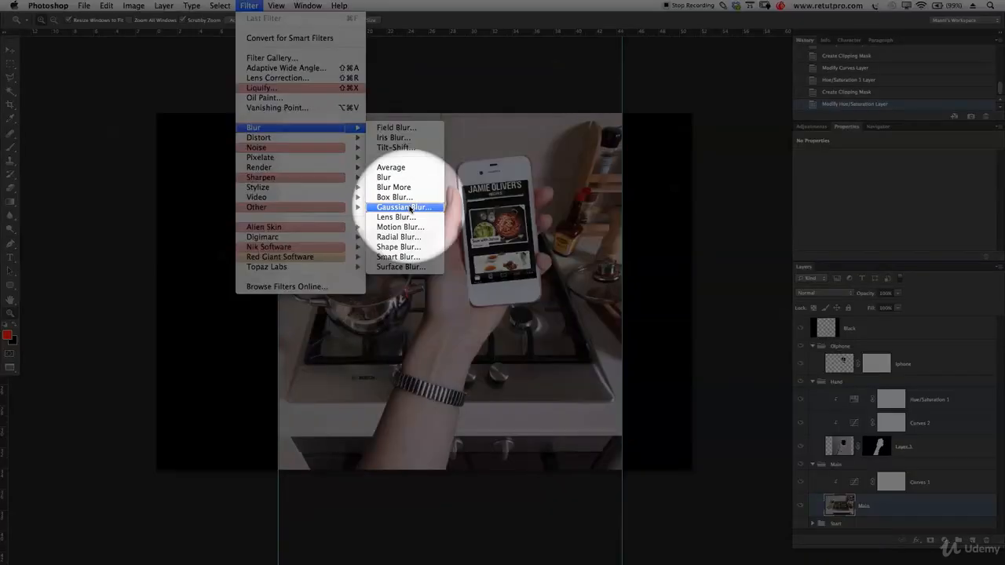
left_click(409, 207)
left_click_drag(867, 307, 773, 115)
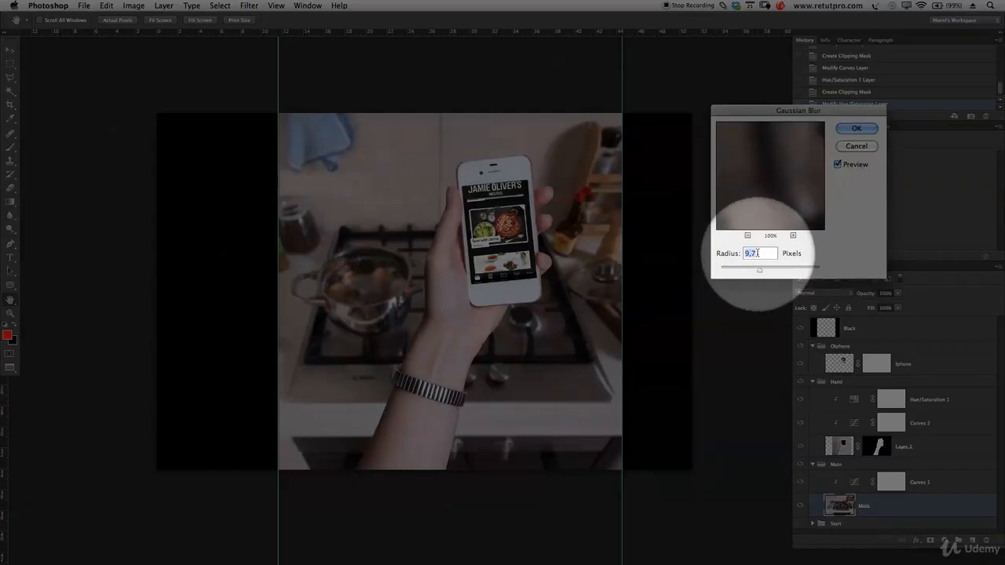
left_click_drag(760, 270, 730, 270)
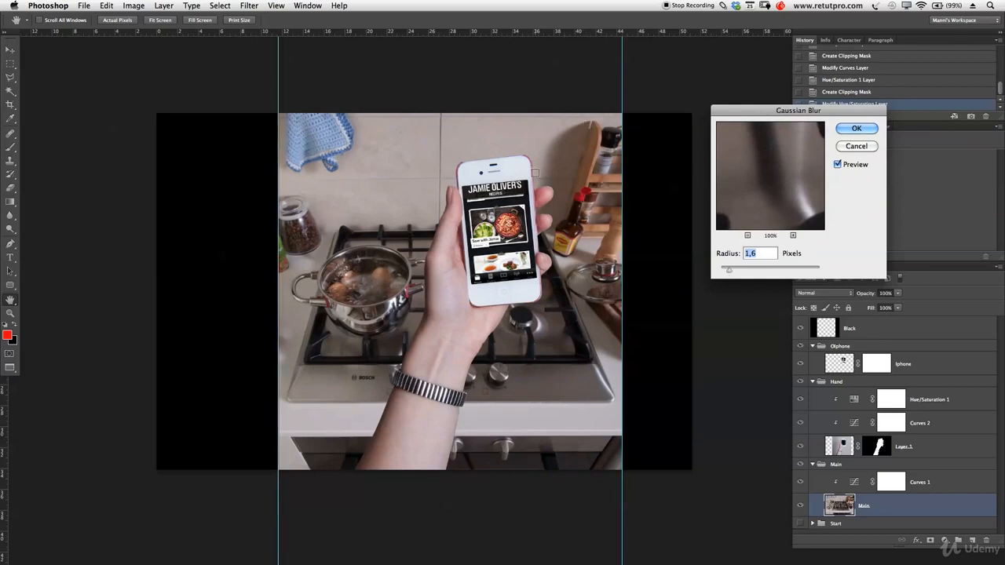
left_click_drag(727, 273, 759, 274)
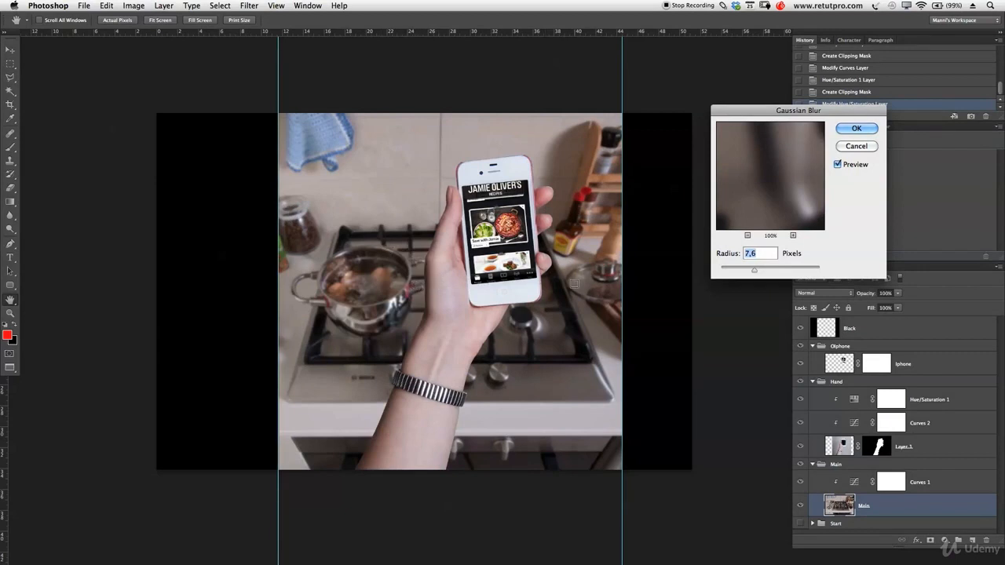
left_click_drag(757, 273, 758, 274)
left_click(856, 130)
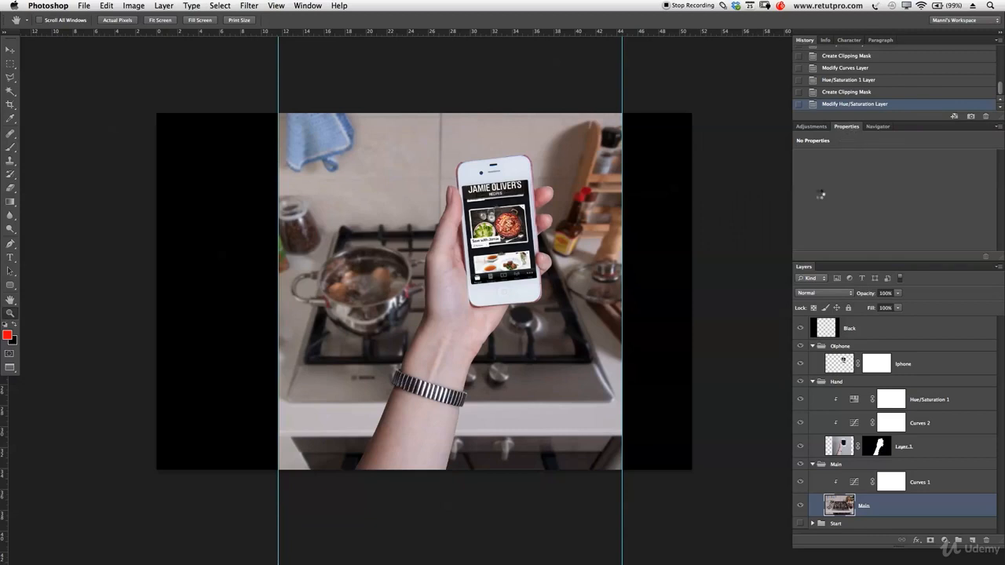
Step: Target the image of Layer 1 at the fingertips and set up the Blur tool with 80% strength
key("z")
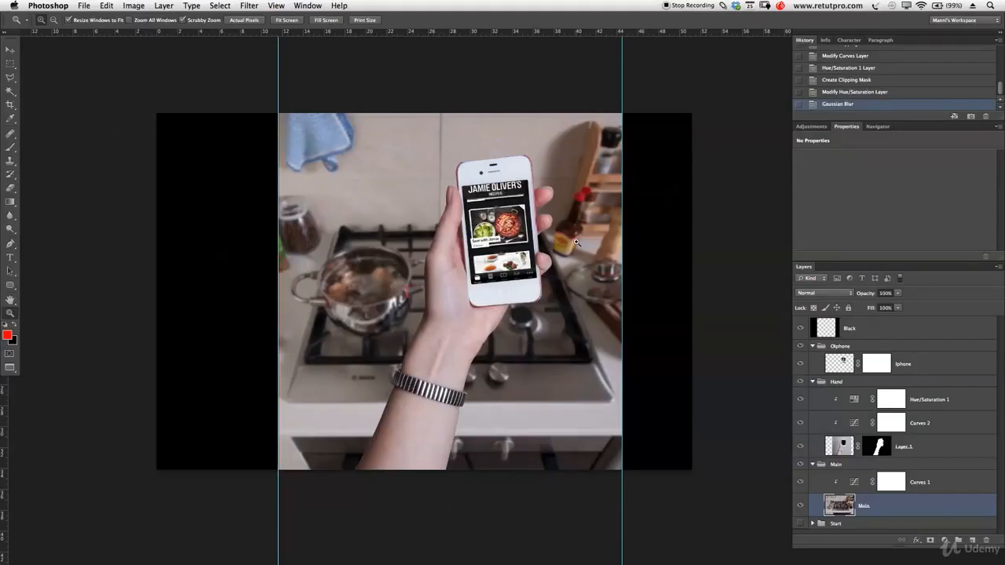
left_click(848, 451)
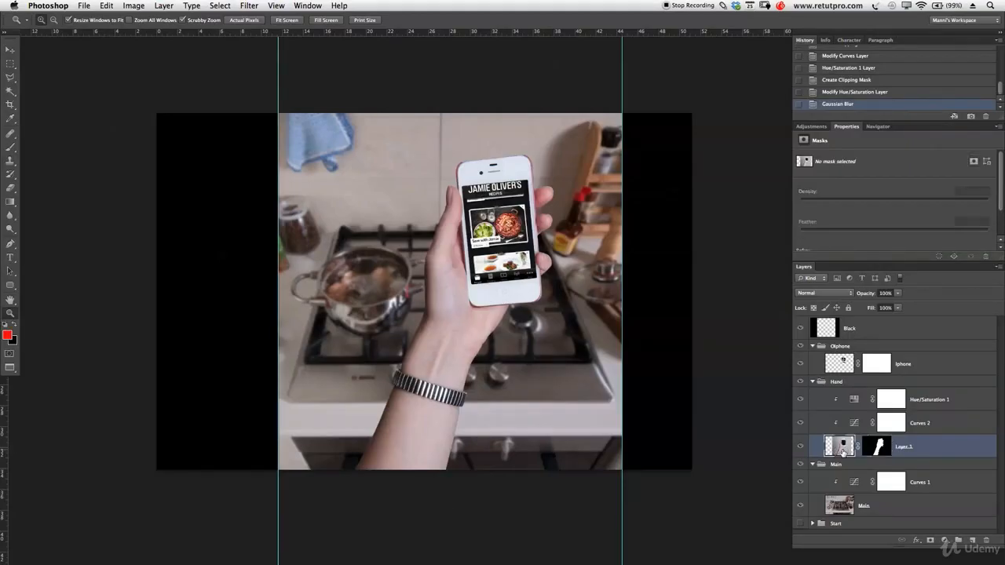
left_click(839, 447)
left_click_drag(557, 199, 629, 201)
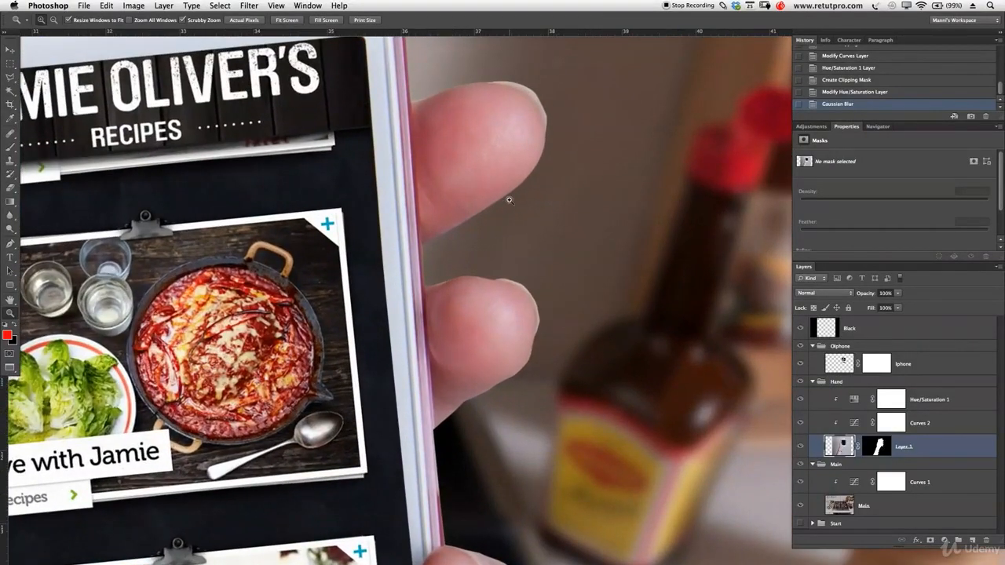
left_click(10, 216)
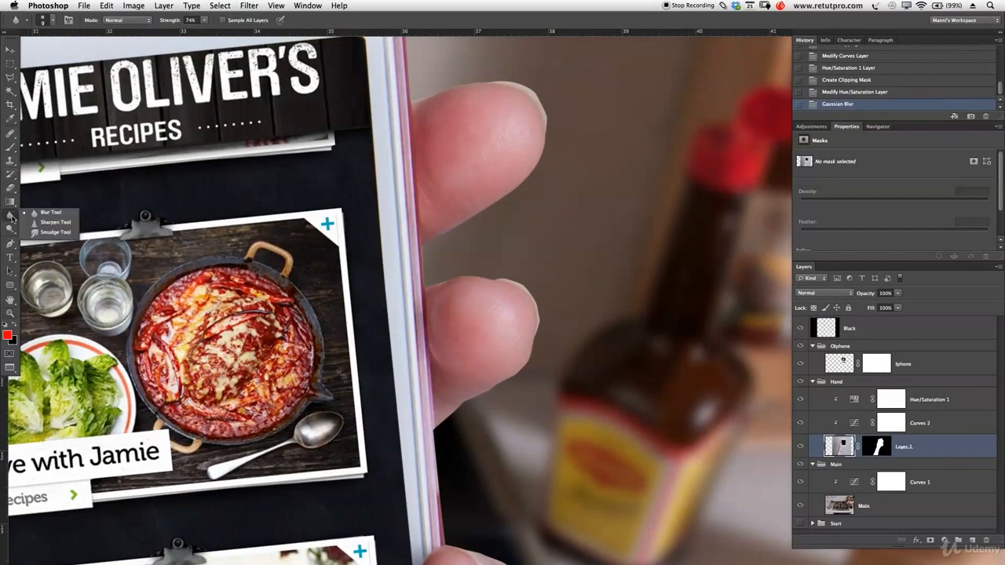
left_click(47, 215)
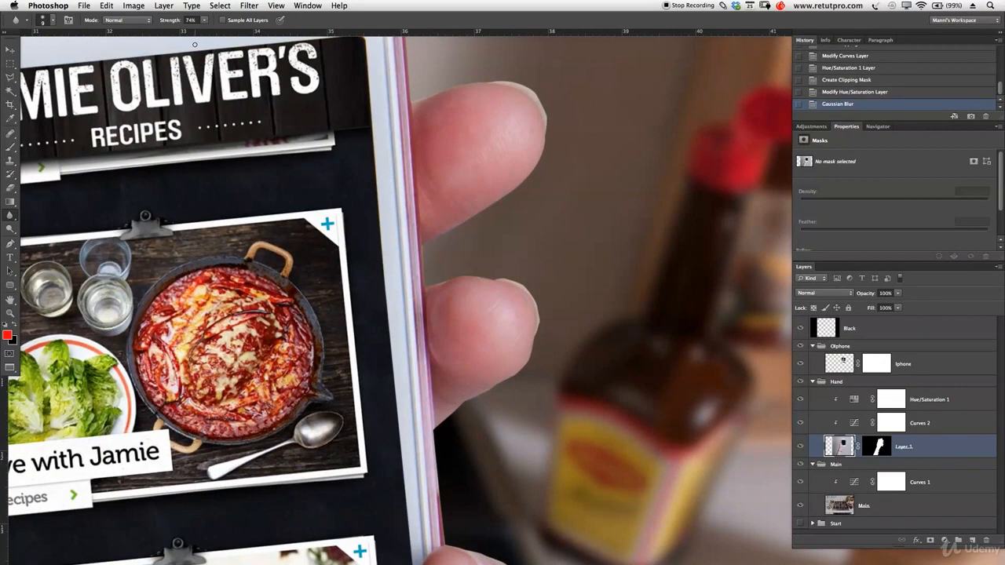
left_click_drag(175, 24, 175, 23)
Step: Soften the upper edge of the lower fingertip beside the phone with Blur tool strokes on Layer 1
key("z")
left_click(531, 305)
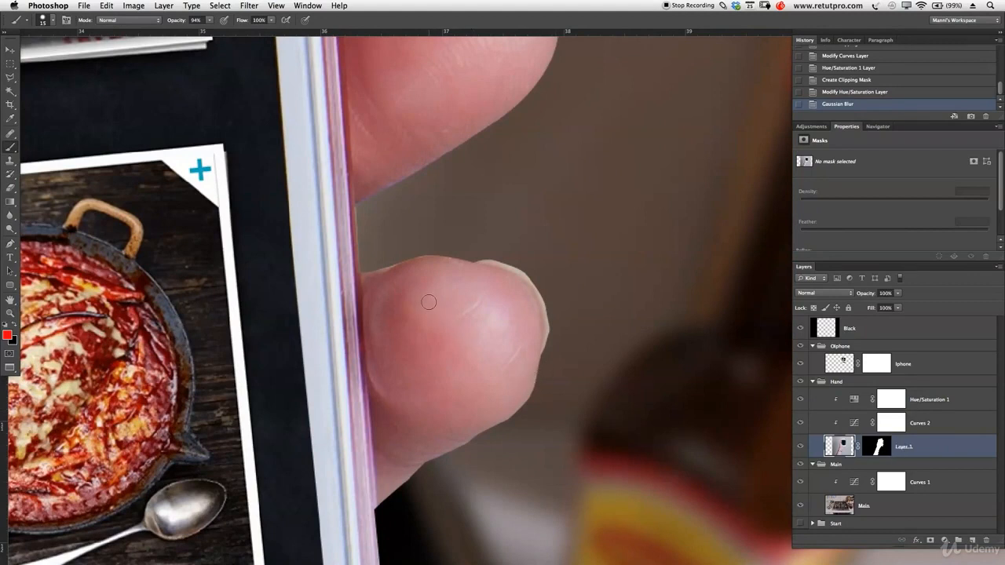
left_click_drag(403, 258, 438, 262)
key("super+z")
left_click(10, 216)
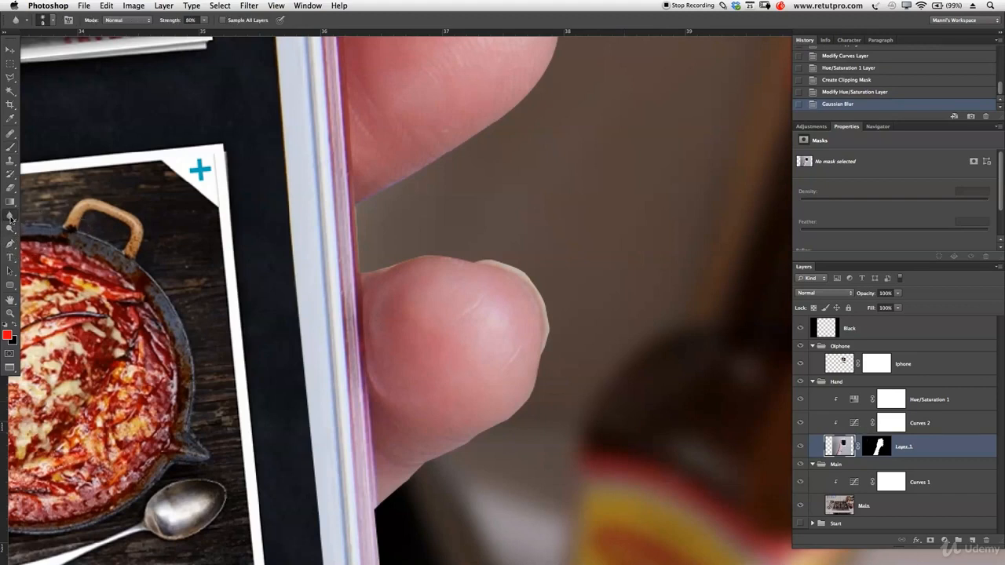
left_click_drag(10, 215, 44, 213)
mouse_move(469, 259)
left_mouse_down()
mouse_move(446, 253)
mouse_move(466, 258)
mouse_move(420, 251)
mouse_move(374, 273)
left_mouse_up()
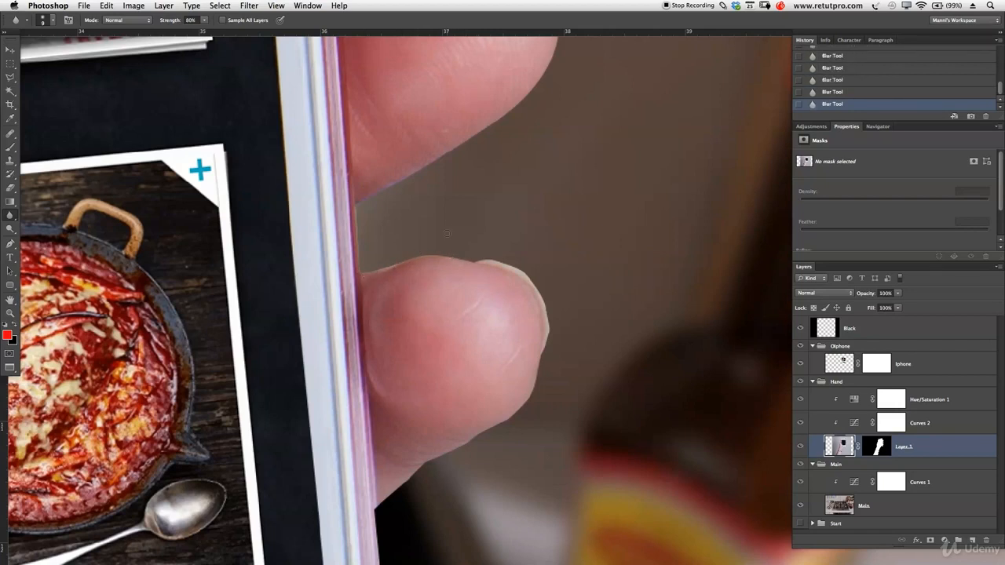
Step: Raise the Blur tool strength to 100% and check the fingertip edges against the whole composite
left_click_drag(176, 22, 209, 24)
scroll(553, 157, "up", 5)
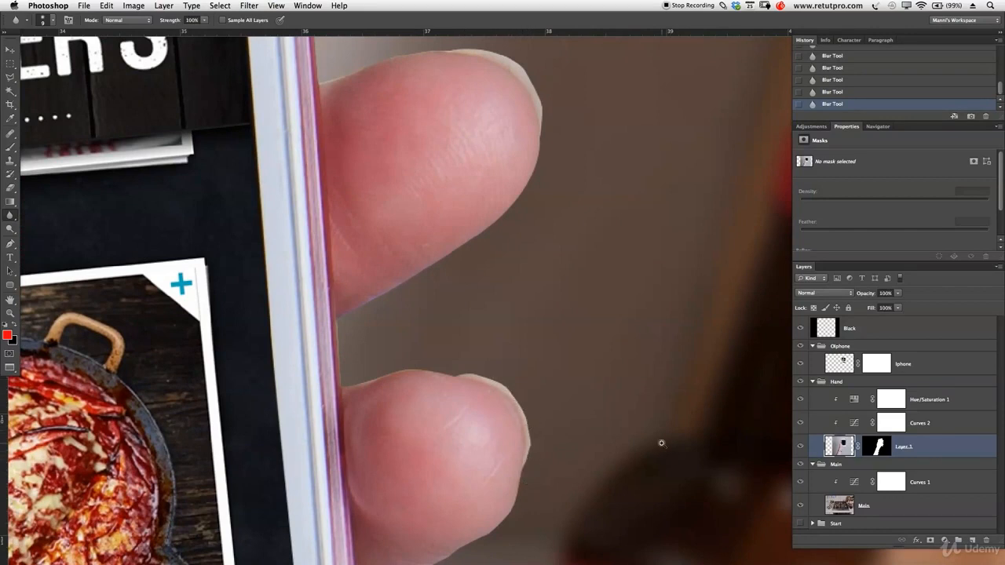
key("z")
left_click(589, 352, "alt")
left_click(559, 346, "alt")
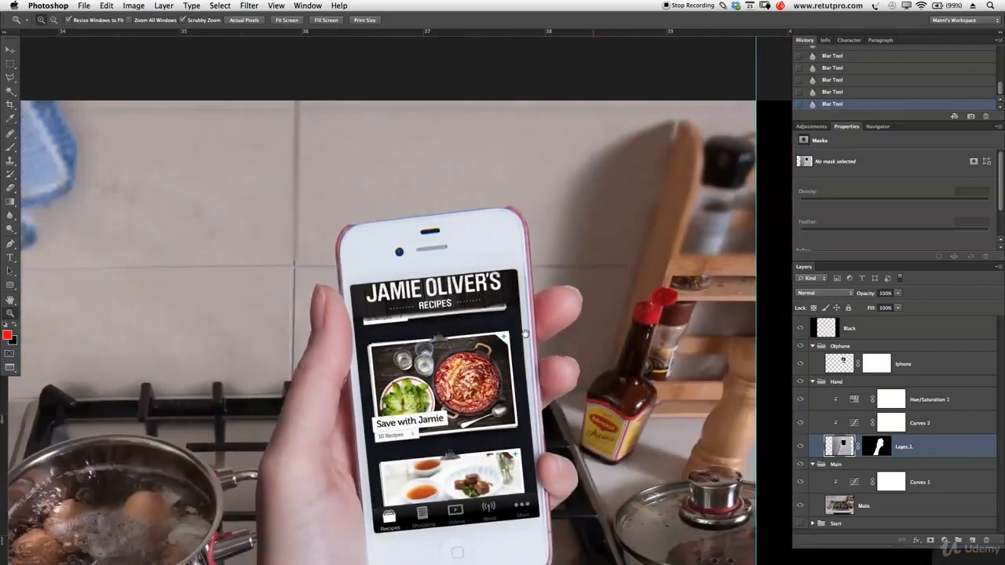
left_click(559, 346, "alt")
left_click_drag(614, 455, 597, 291)
left_click(614, 315, "alt")
left_click(614, 315, "alt")
left_click(597, 291, "alt")
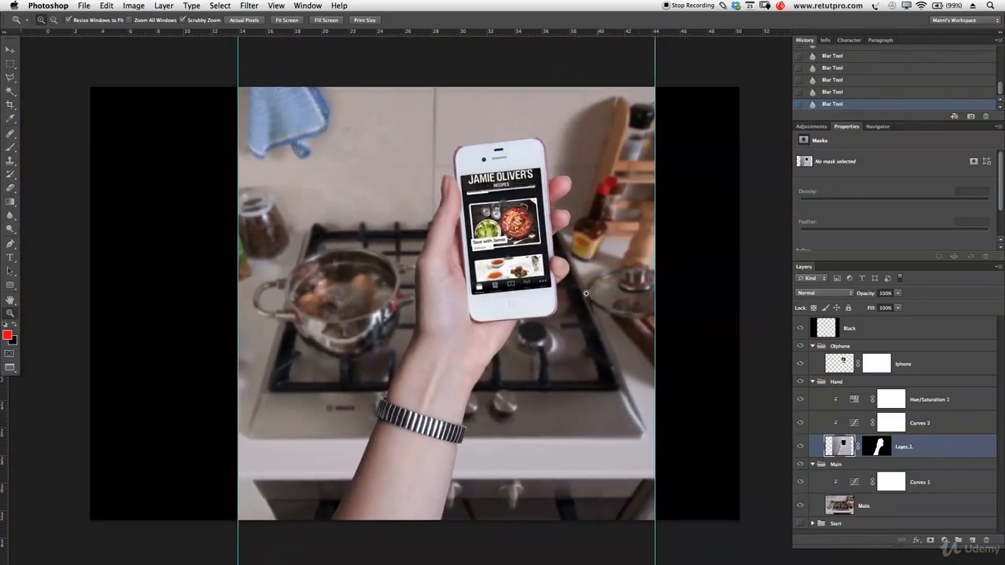
left_click(454, 290)
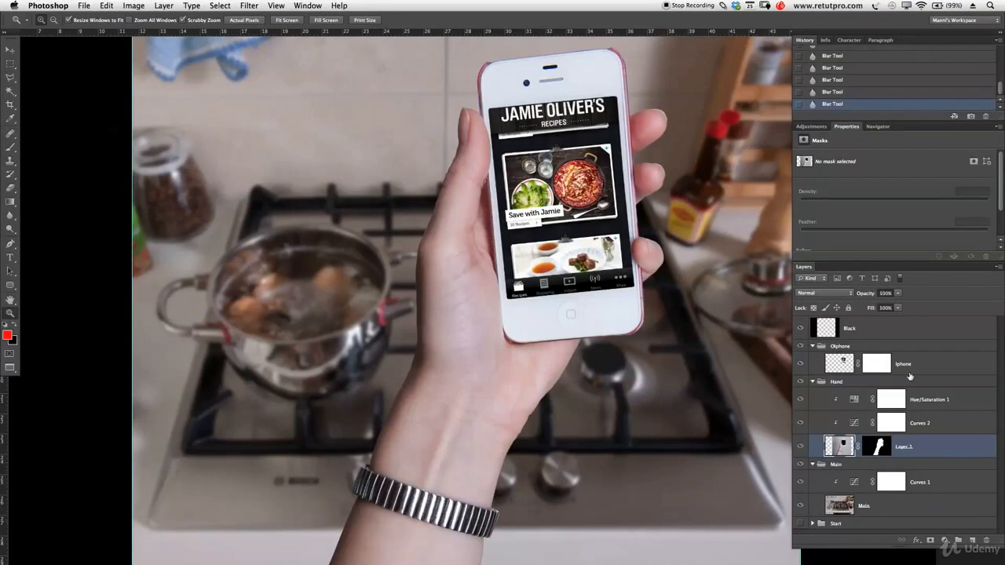
Step: Add an empty layer above Iphone in the Olphone group and get the Brush tool ready at the palm
left_click(934, 405)
left_click(934, 347)
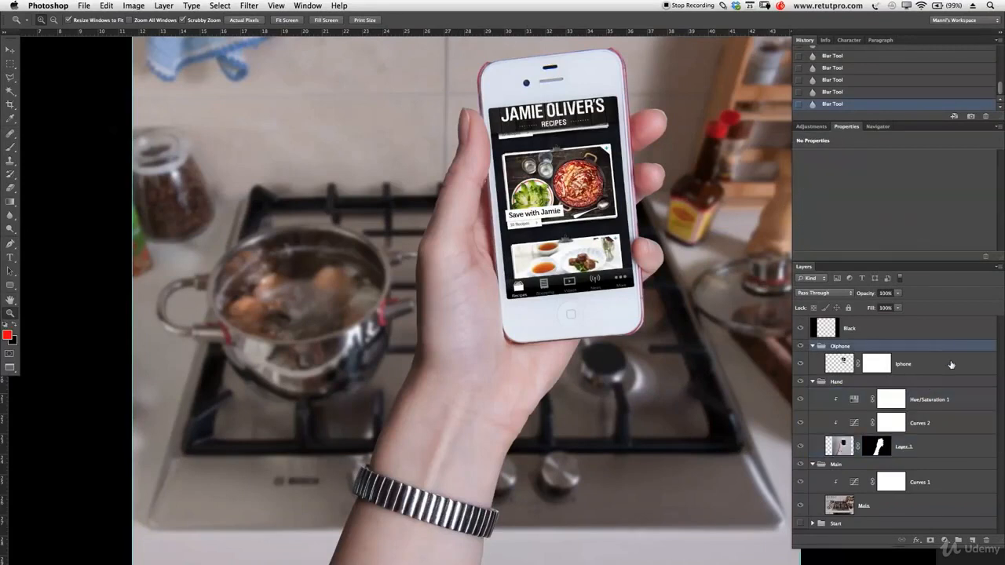
left_click(972, 541)
key("b")
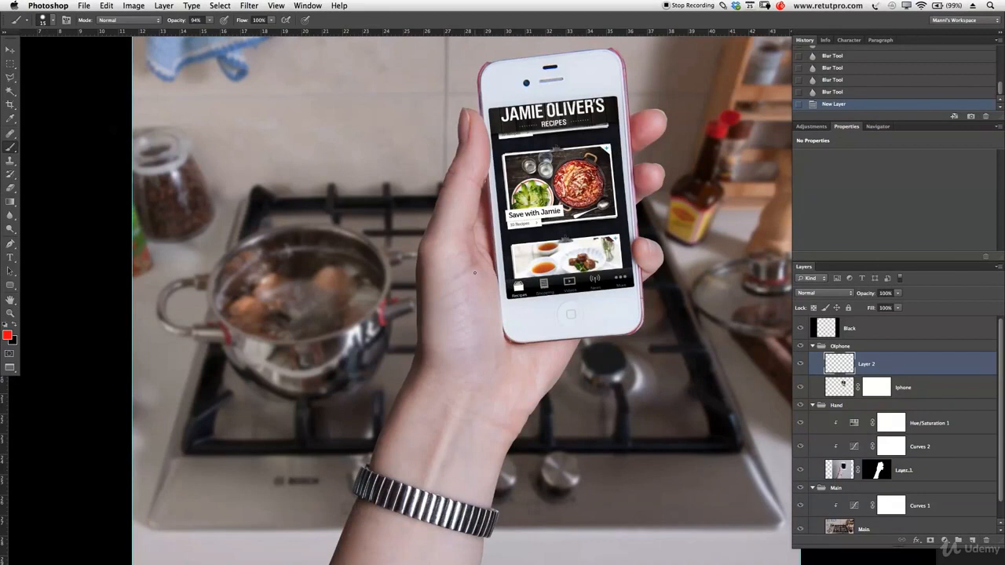
left_click(475, 275, "super")
left_click(474, 275, "super")
Step: Mark the palm area beside the phone with red diagonal brush strokes on Layer 2 and hide that layer
mouse_move(473, 259)
left_mouse_down()
mouse_move(428, 289)
mouse_move(473, 258)
left_mouse_up()
left_click_drag(456, 291, 432, 304)
left_click_drag(495, 281, 416, 330)
mouse_move(487, 298)
left_mouse_down()
mouse_move(428, 336)
mouse_move(446, 337)
mouse_move(424, 366)
left_mouse_up()
left_click_drag(484, 328, 416, 382)
mouse_move(475, 354)
left_mouse_down()
mouse_move(440, 375)
mouse_move(469, 371)
mouse_move(418, 400)
left_mouse_up()
left_click_drag(475, 373, 416, 424)
mouse_move(464, 401)
left_mouse_down()
mouse_move(432, 438)
mouse_move(441, 446)
mouse_move(477, 436)
left_mouse_up()
left_click_drag(486, 248, 478, 252)
mouse_move(478, 244)
left_mouse_down()
mouse_move(428, 246)
mouse_move(400, 263)
left_mouse_up()
mouse_move(447, 214)
left_mouse_down()
mouse_move(425, 226)
mouse_move(446, 211)
left_mouse_up()
mouse_move(436, 257)
left_mouse_down()
mouse_move(406, 278)
mouse_move(424, 275)
mouse_move(393, 332)
left_mouse_up()
left_click_drag(517, 432, 467, 487)
left_click_drag(534, 430, 470, 465)
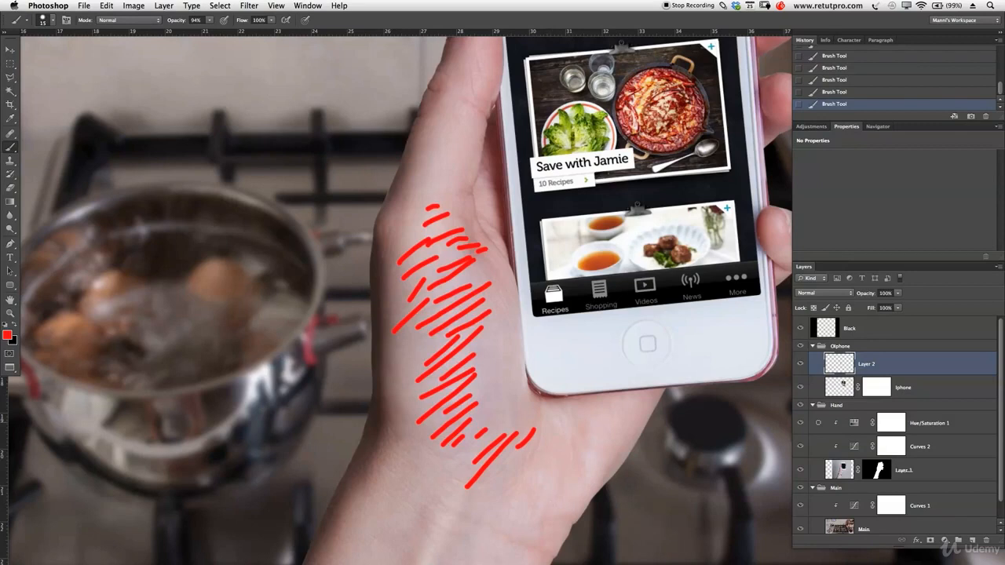
key("super+space")
left_click_drag(557, 309, 637, 331)
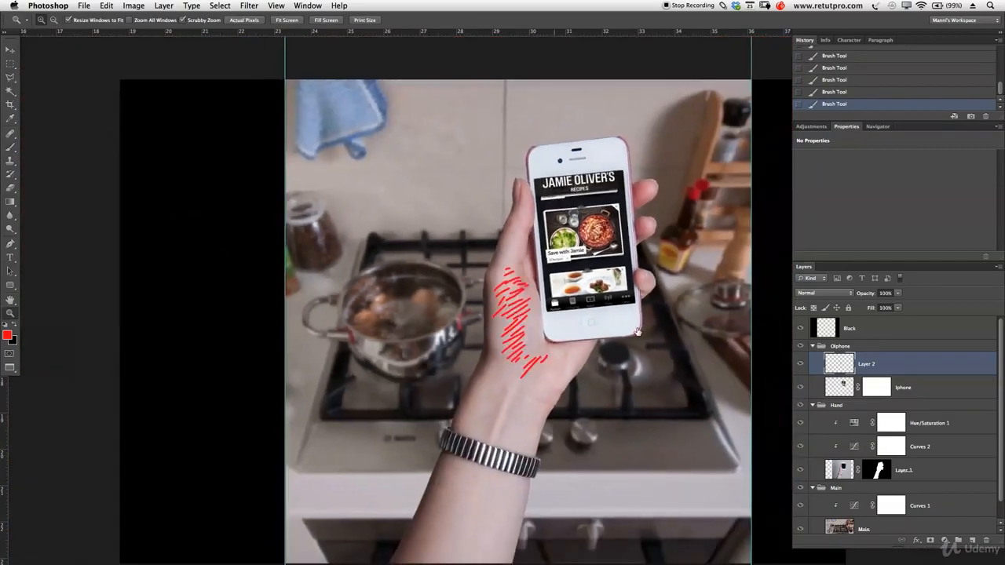
left_click(800, 364)
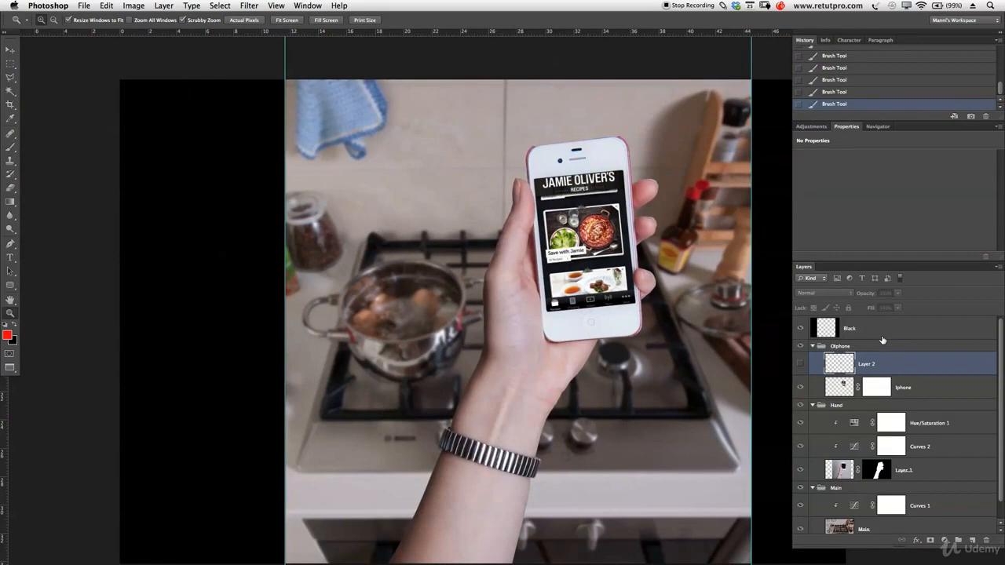
Step: Stamp the visible layers into a new layer above the Olphone group with the Black layer hidden, and show Black again
left_click(886, 345)
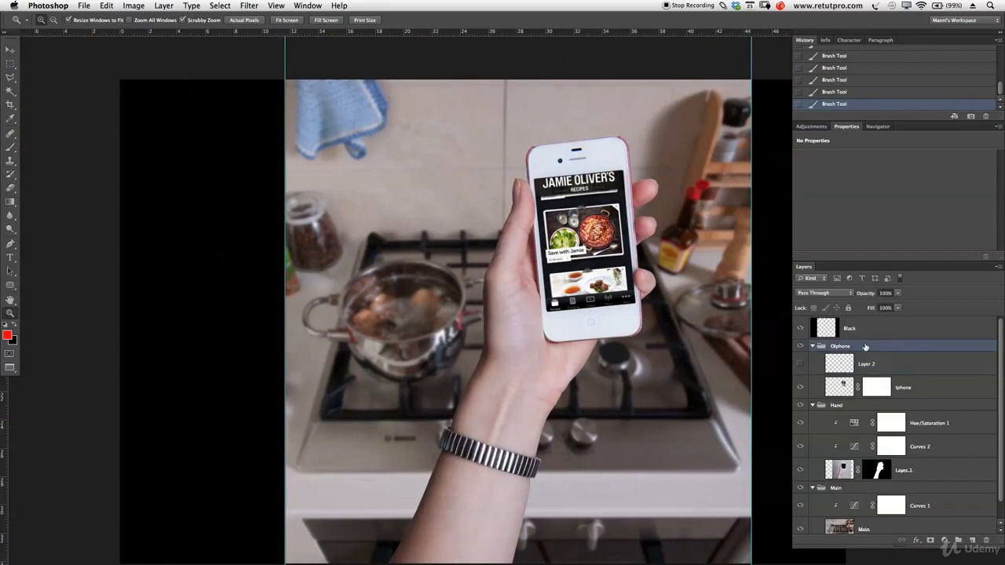
left_click(800, 329)
left_click_drag(607, 318, 551, 325)
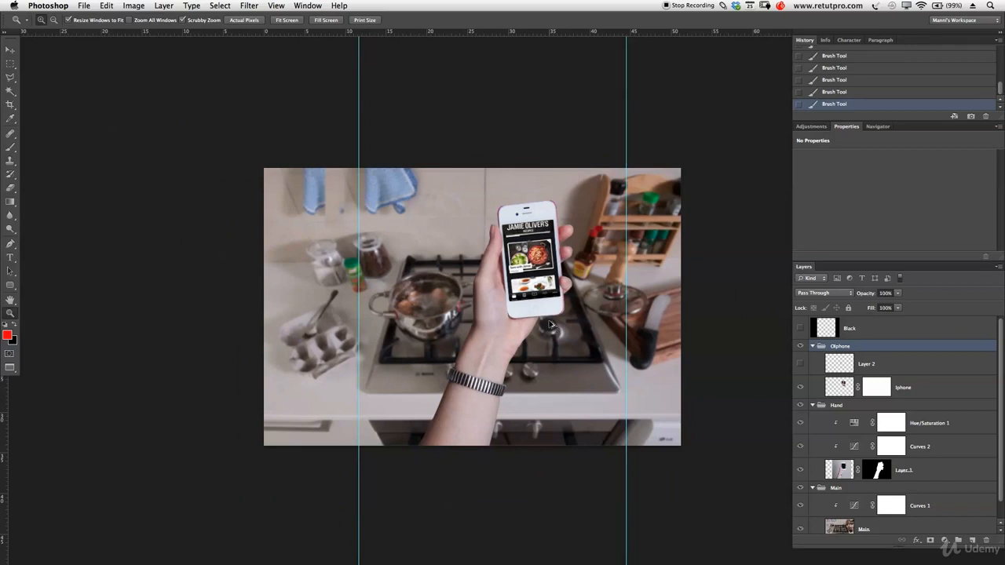
key("super+alt+shift+e")
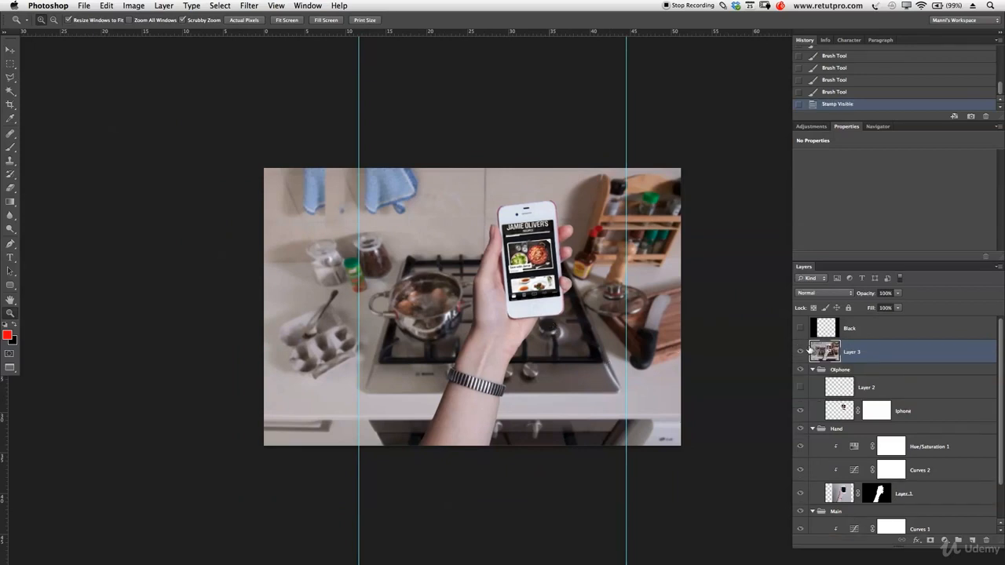
left_click(800, 331)
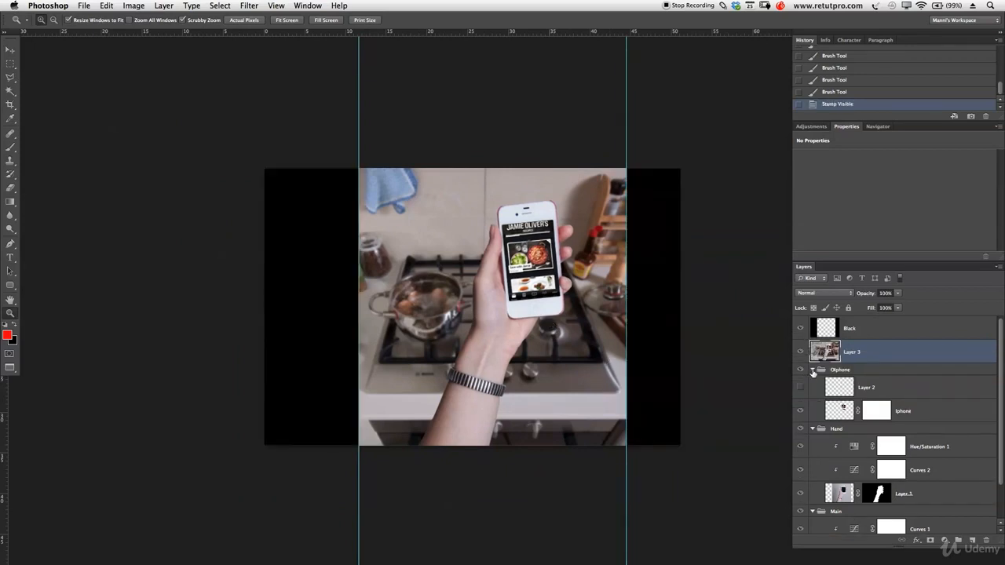
Step: Collapse the Olphone, Hand and Main groups and hide all three
left_click(813, 370)
left_click(813, 382)
left_click(813, 393)
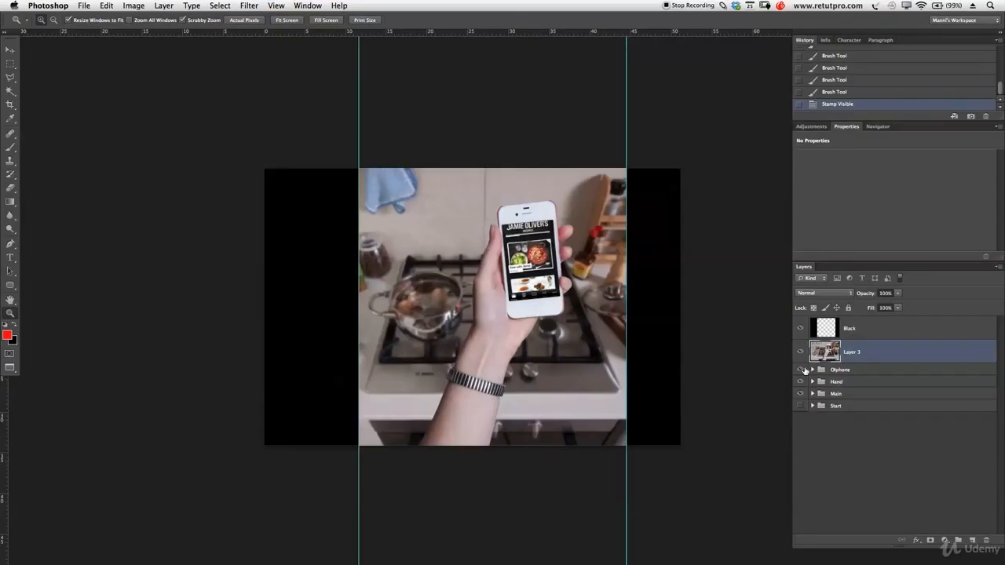
left_click_drag(800, 370, 800, 395)
Step: Crop the canvas on both sides to the two vertical guides
key("c")
left_click_drag(680, 307, 626, 310)
left_click_drag(264, 309, 359, 309)
left_click(527, 21)
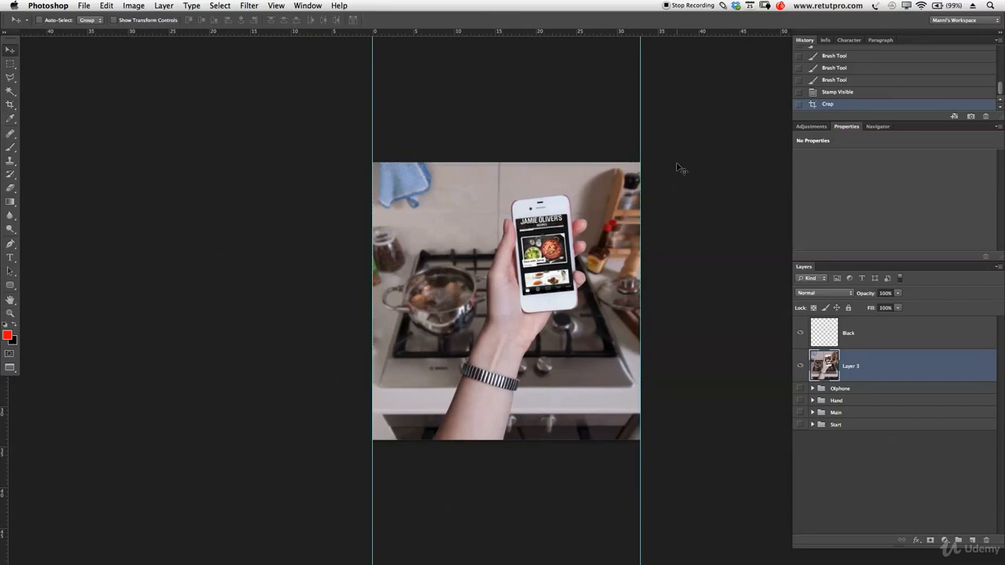
Step: Add a Selective Color adjustment layer above Layer 3 and enlarge its settings area to show all sliders
key("z")
left_click(555, 262)
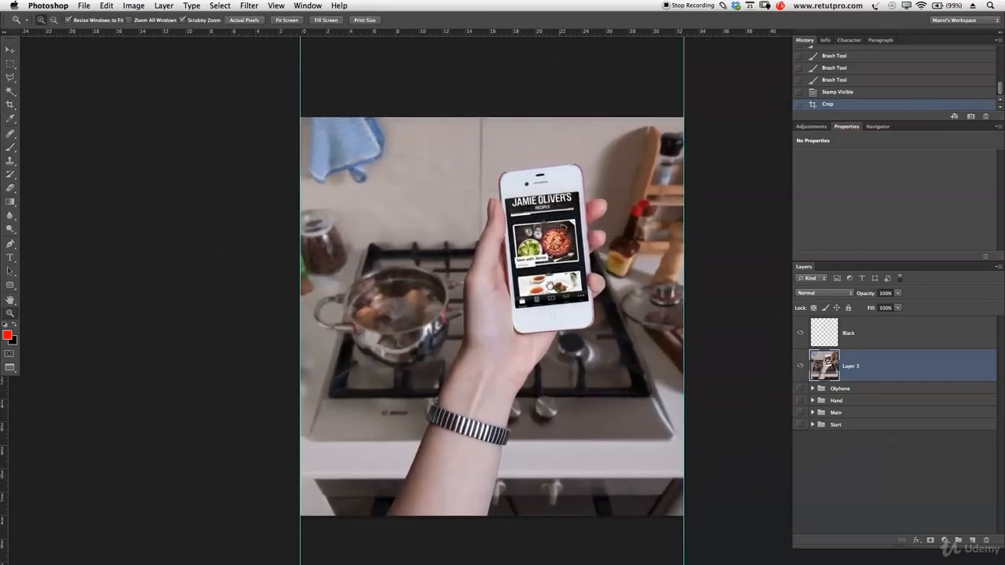
left_click(812, 126)
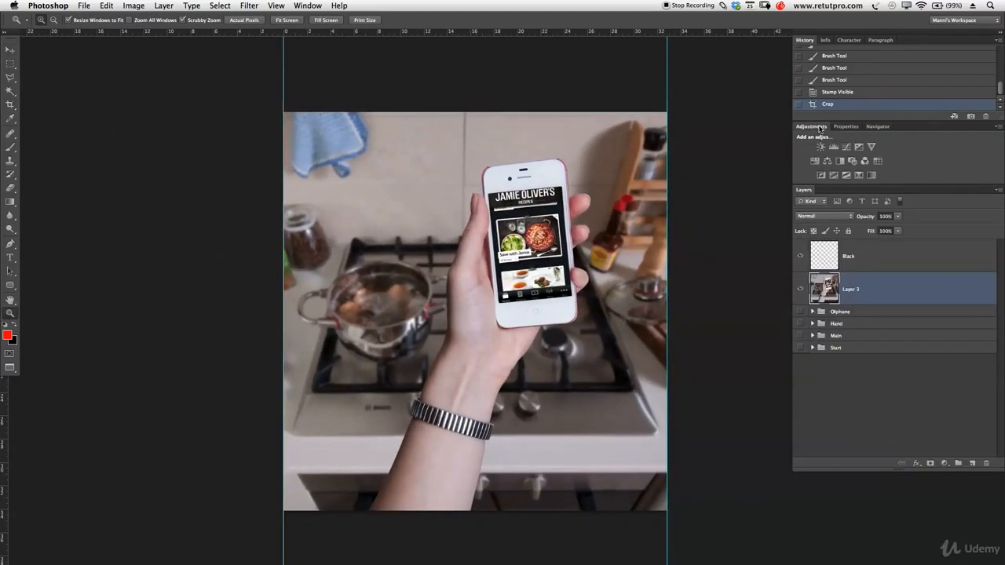
left_click(859, 175)
left_click_drag(907, 260, 907, 291)
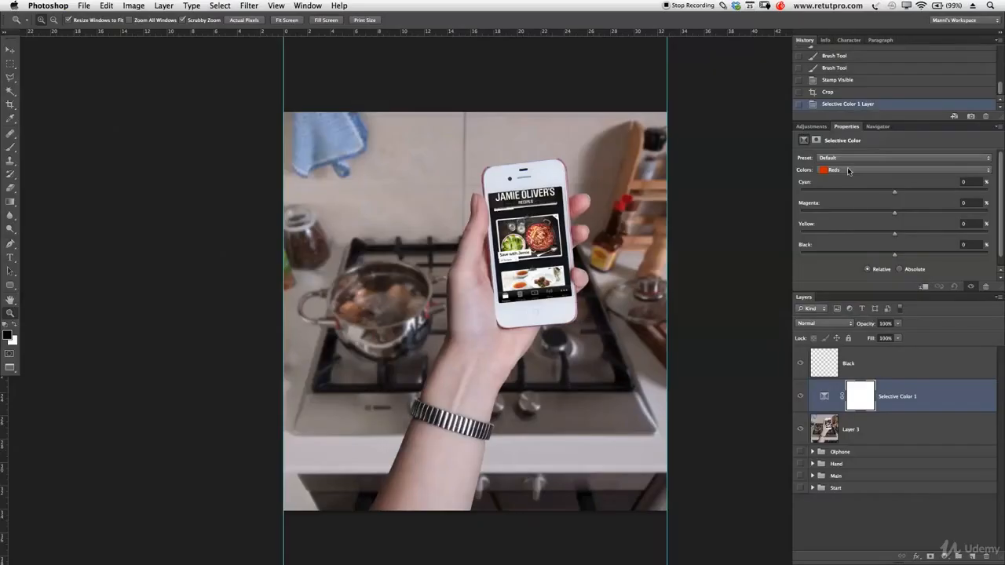
Step: Fine-tune the Neutrals in the Selective Color adjustment with slight changes to magenta, yellow and black, leaving cyan at 0
left_click(847, 170)
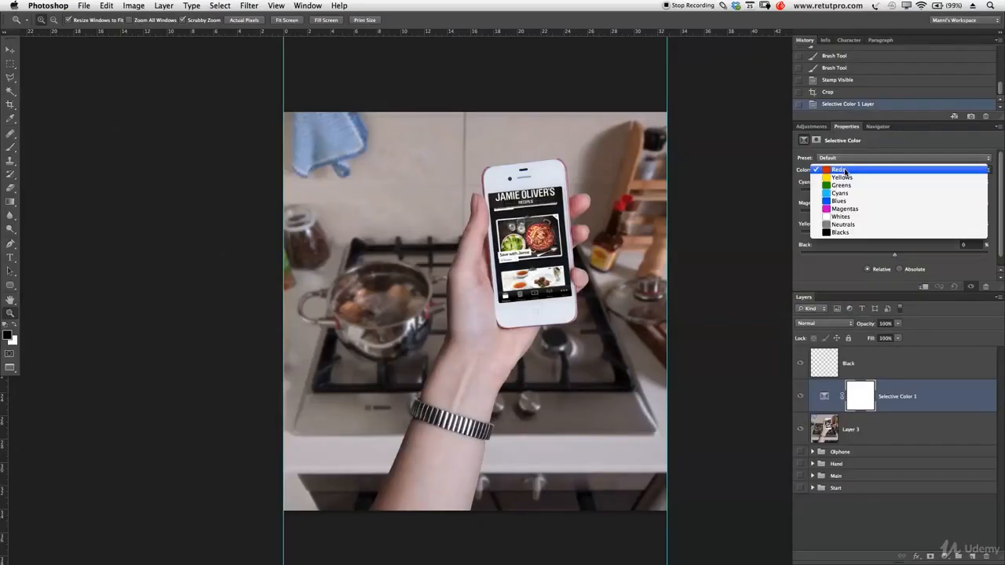
left_click(844, 225)
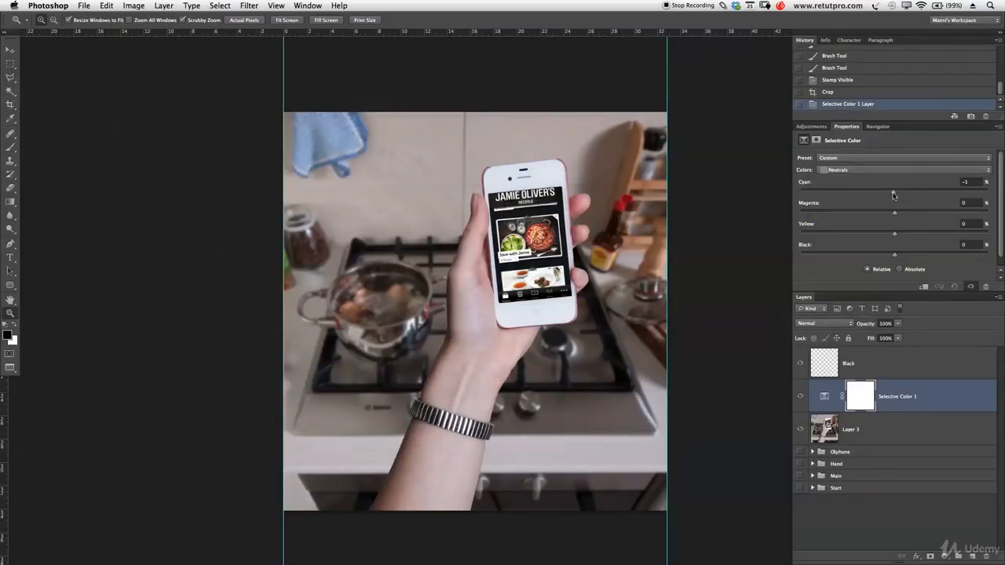
left_click_drag(895, 196, 894, 193)
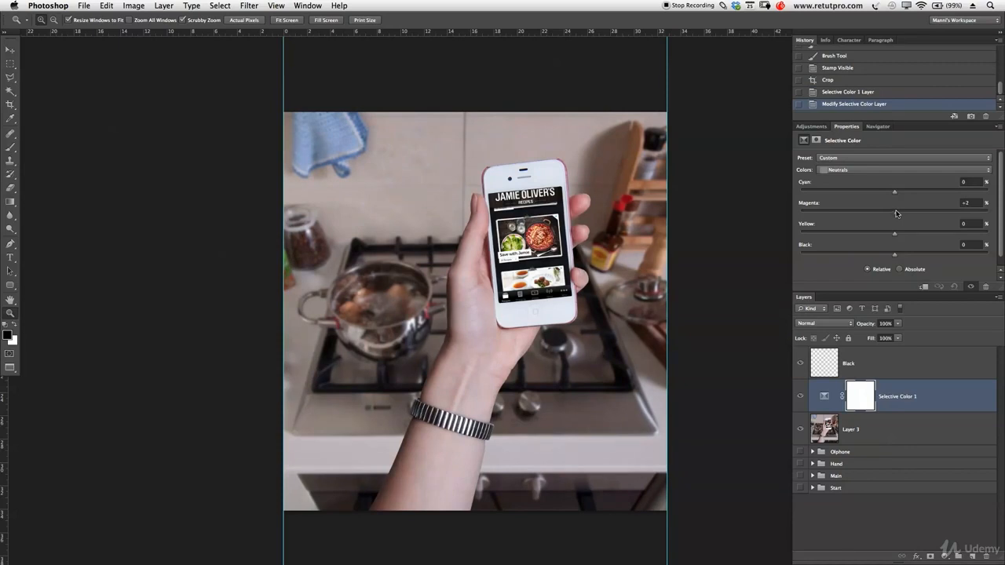
left_click_drag(889, 236, 898, 237)
left_click_drag(897, 256, 896, 256)
Step: Add a Curves adjustment layer above Selective Color 1 and keep it on the RGB channel
left_click(812, 127)
left_click(849, 148)
left_click(841, 170)
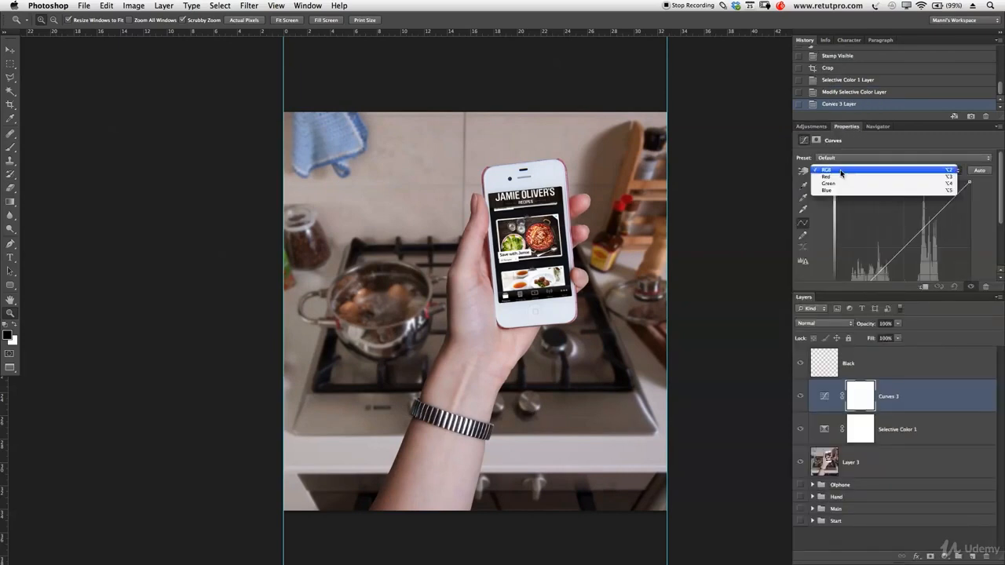
left_click(832, 170)
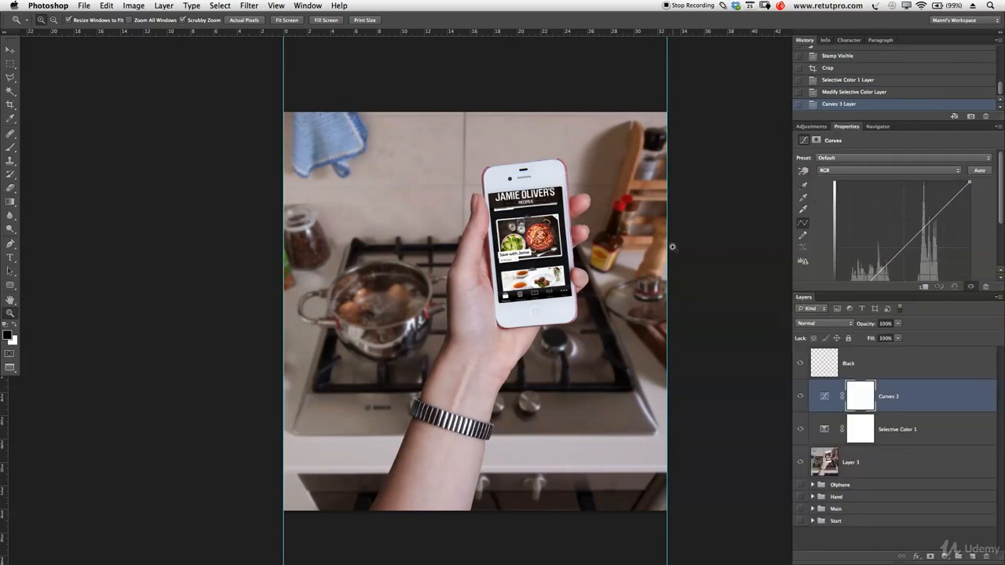
Step: Delete the Black layer and stamp the visible layers into a new layer above Curves 3
mouse_move(574, 279)
left_mouse_down()
mouse_move(564, 279)
mouse_move(573, 279)
left_mouse_up()
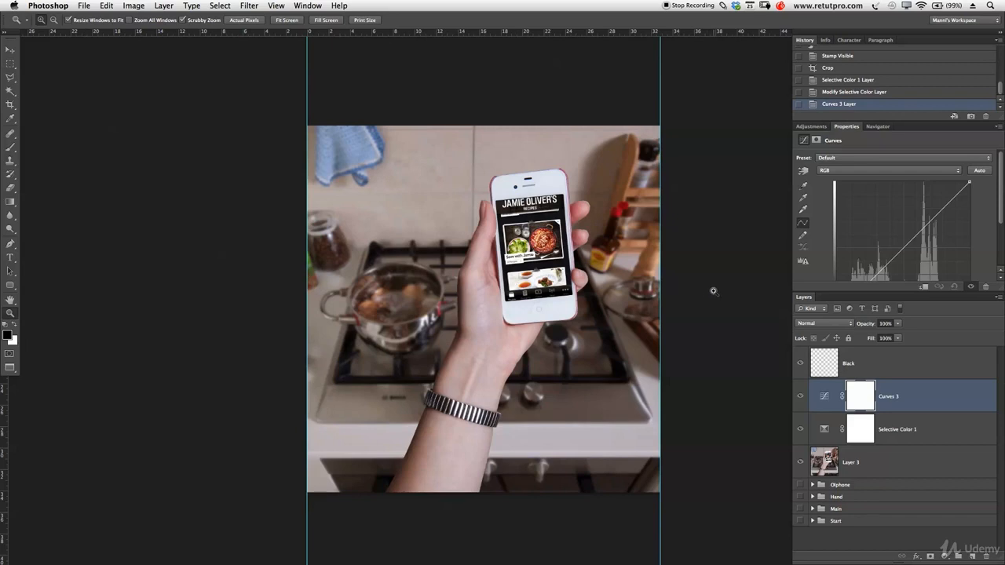
left_click(873, 373)
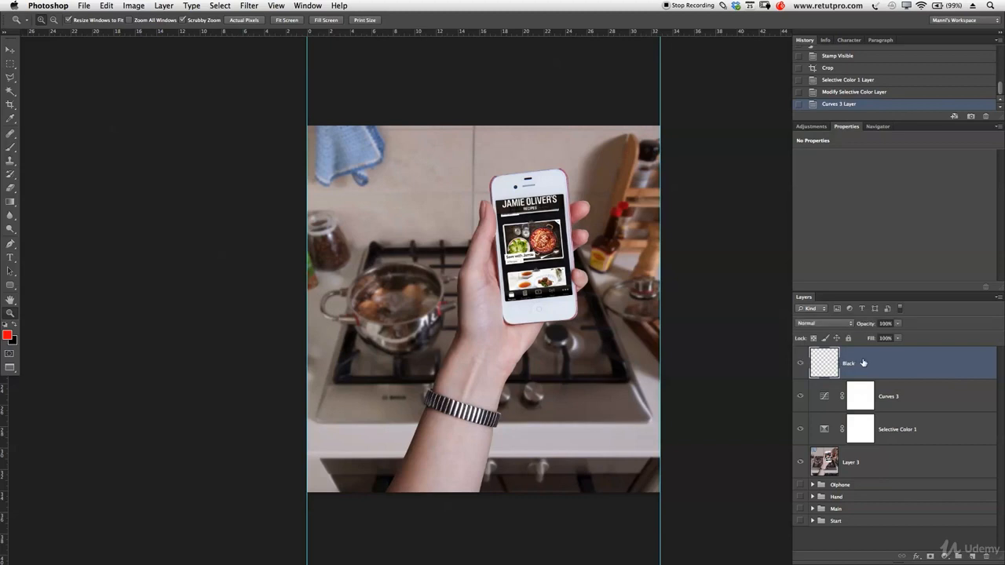
key("Delete")
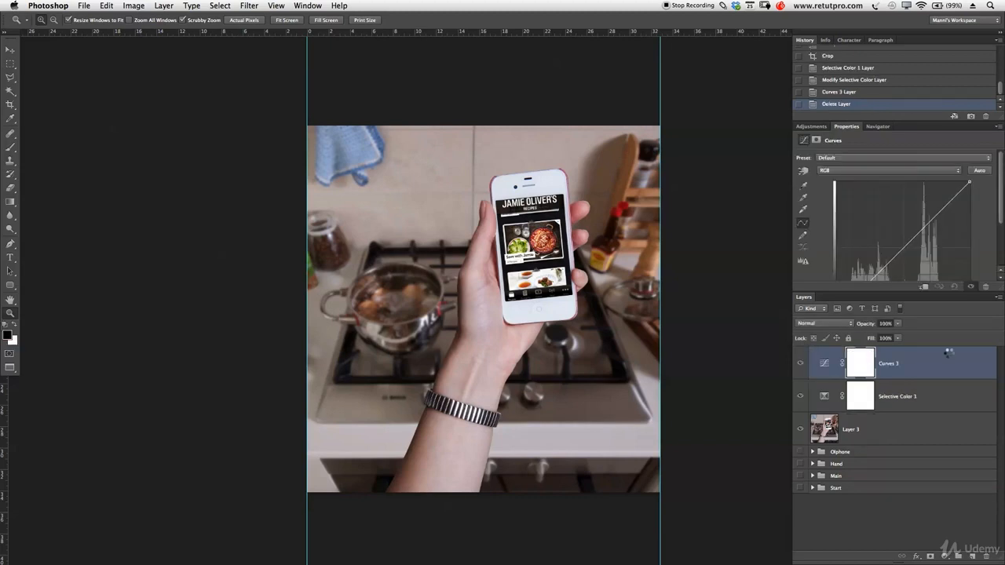
key("super+alt+shift+e")
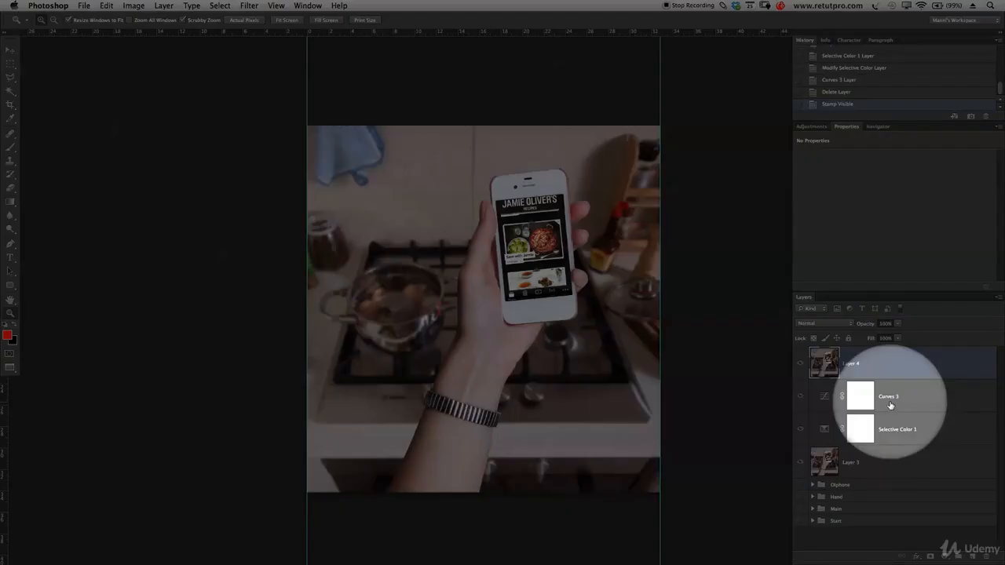